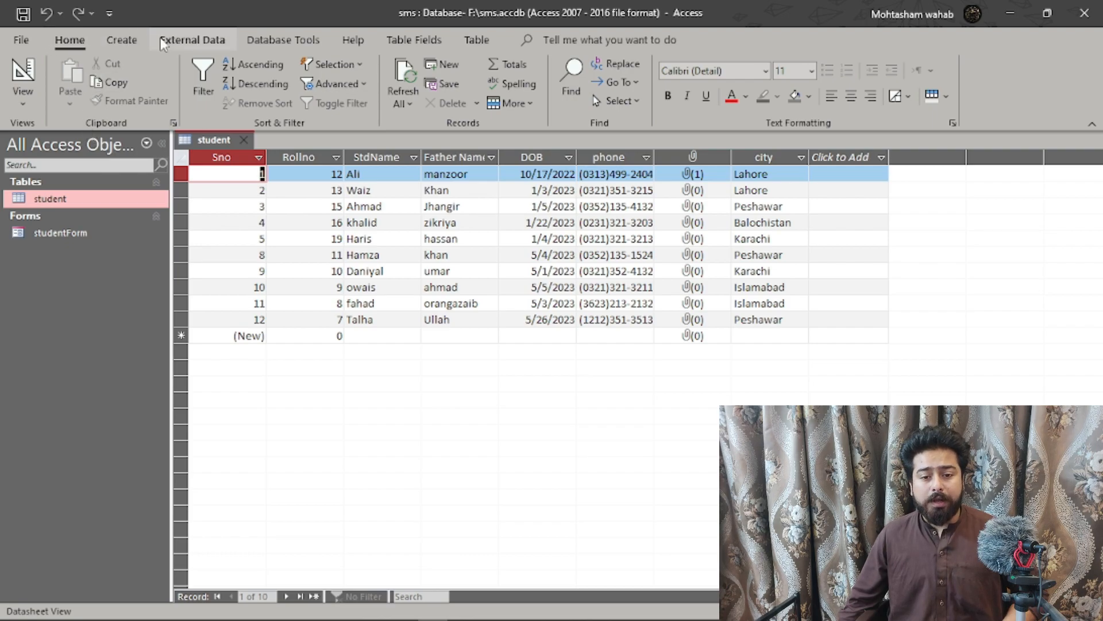
Close the student table and start a new query with the Simple Query Wizard.
right_click(211, 141)
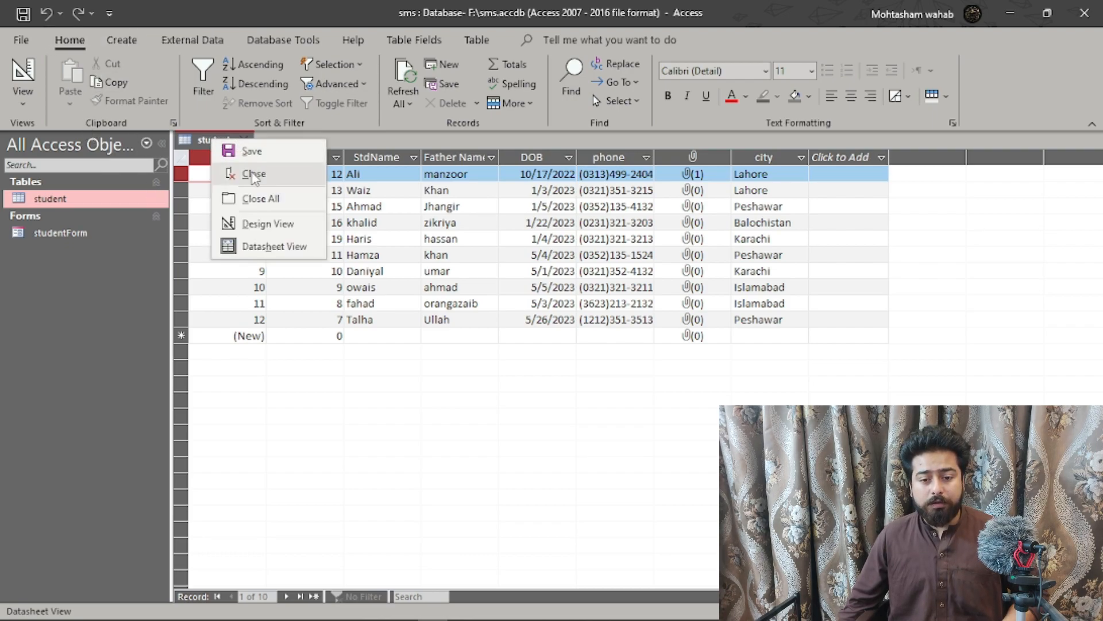
click(253, 172)
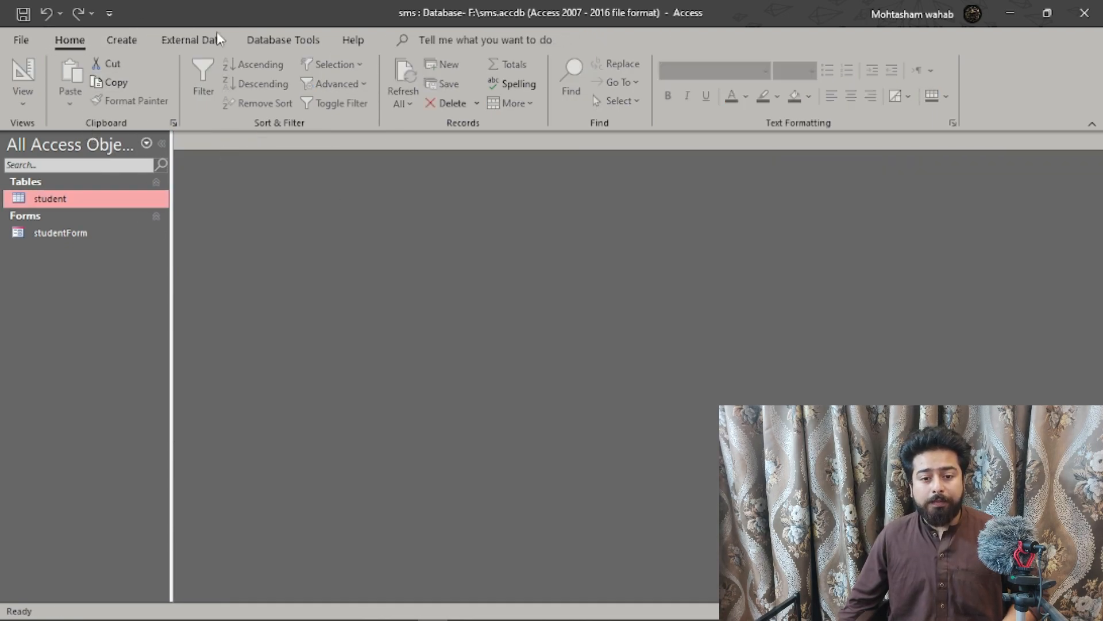
click(122, 39)
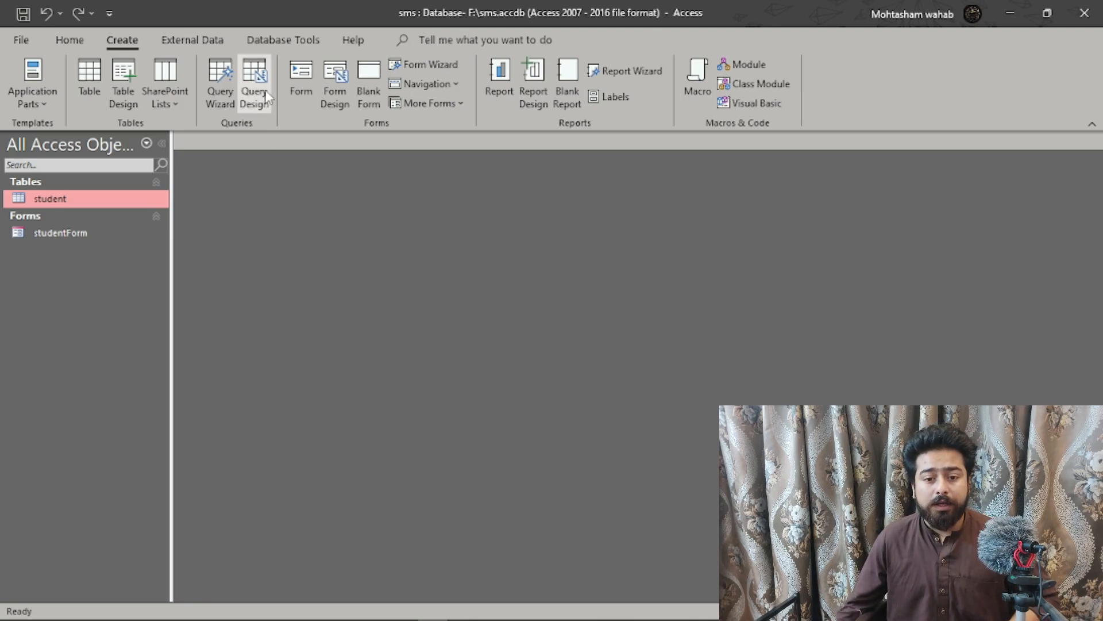
click(222, 98)
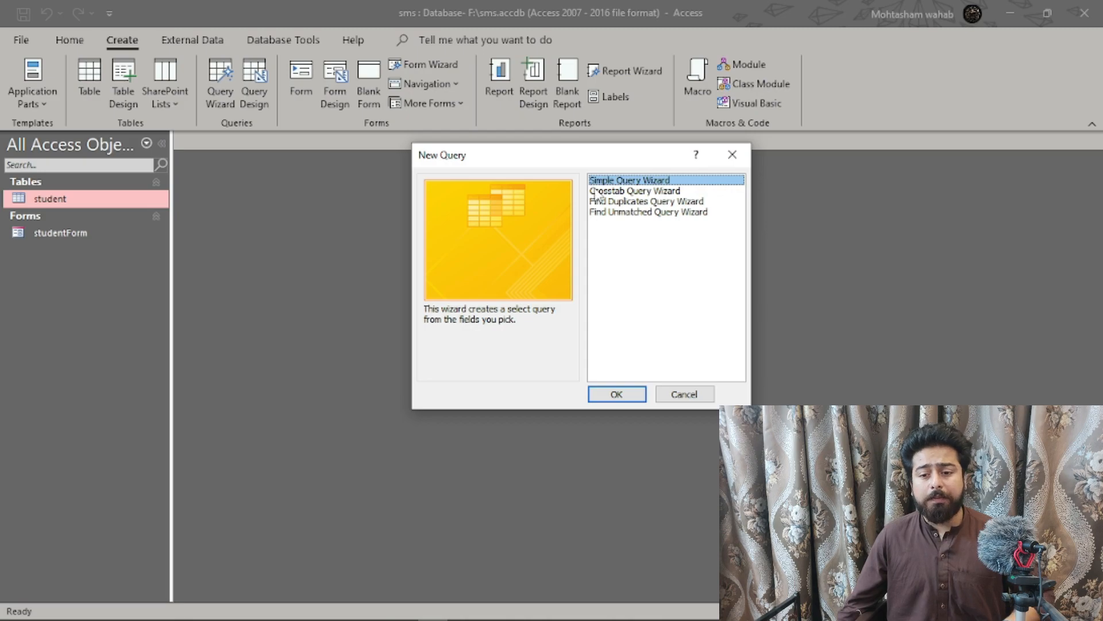
key(super+plus)
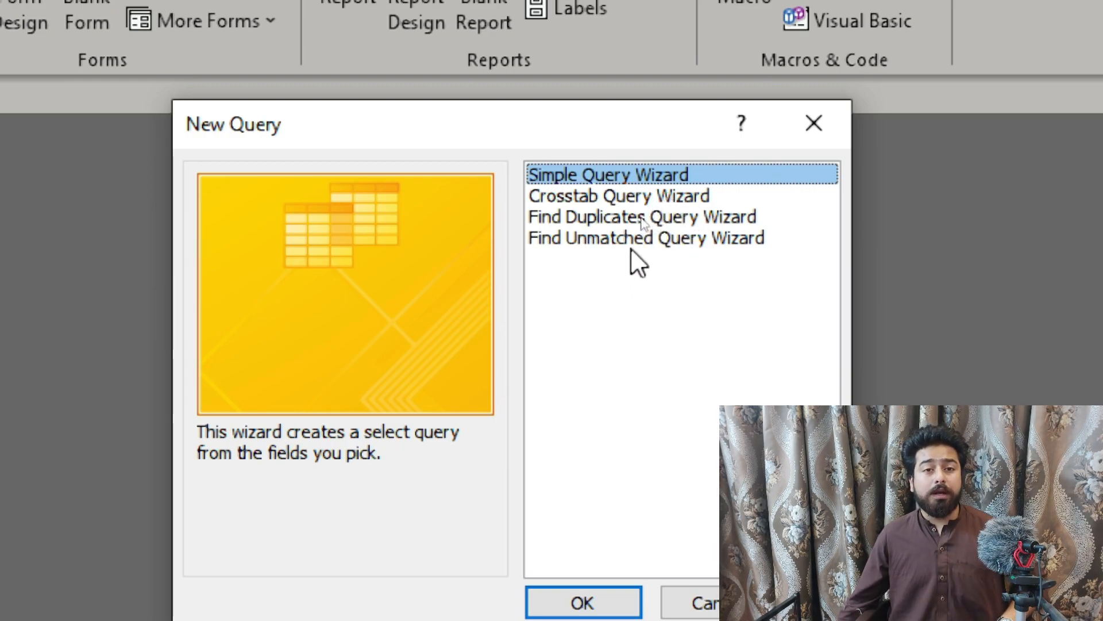
key(super+Escape)
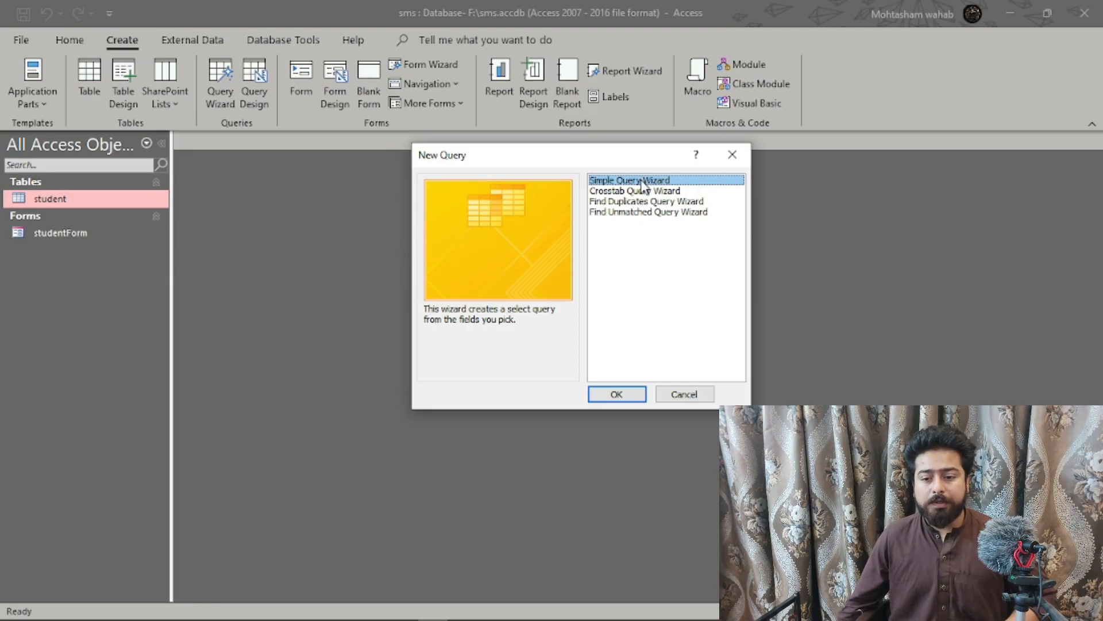
click(622, 396)
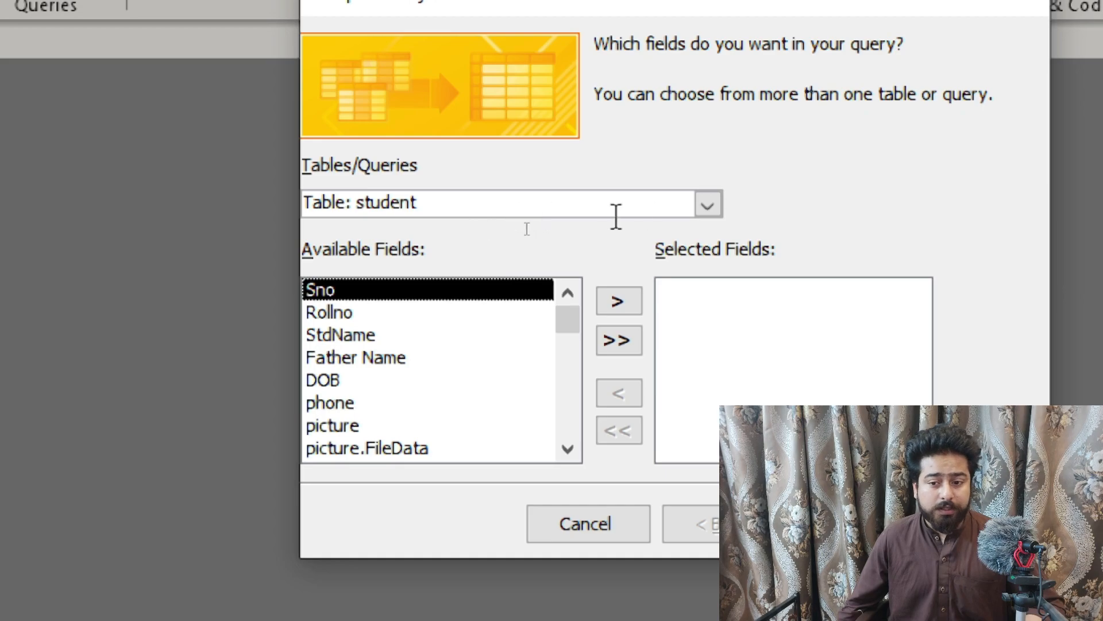
Select the student table as source and add the fields Rollno, StdName, Father Name, DOB, phone and city to the query.
click(708, 205)
click(406, 228)
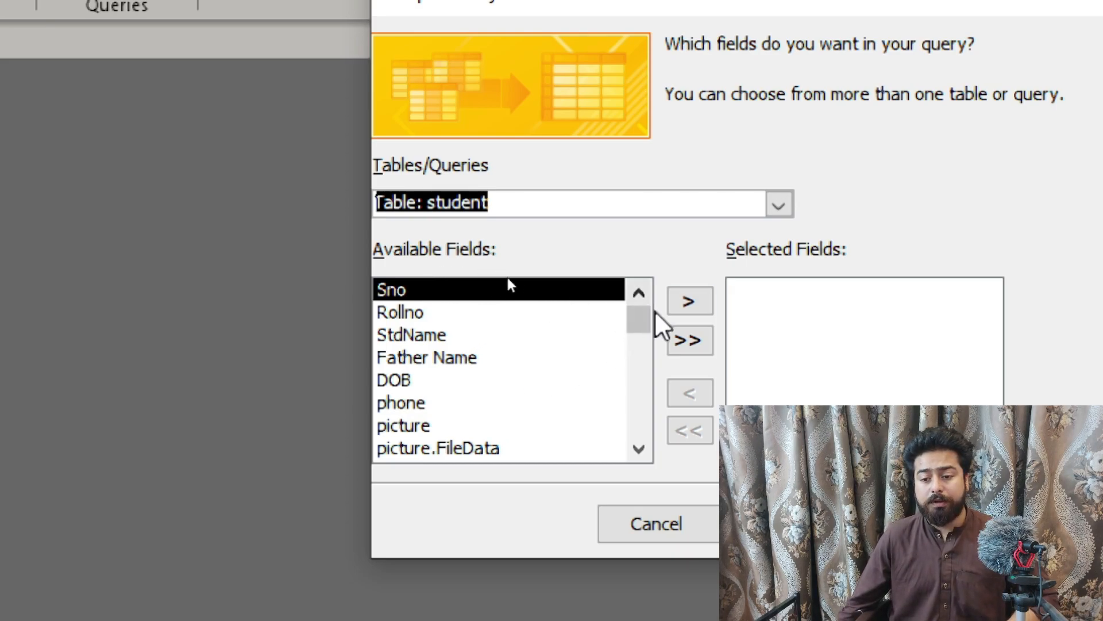
click(457, 315)
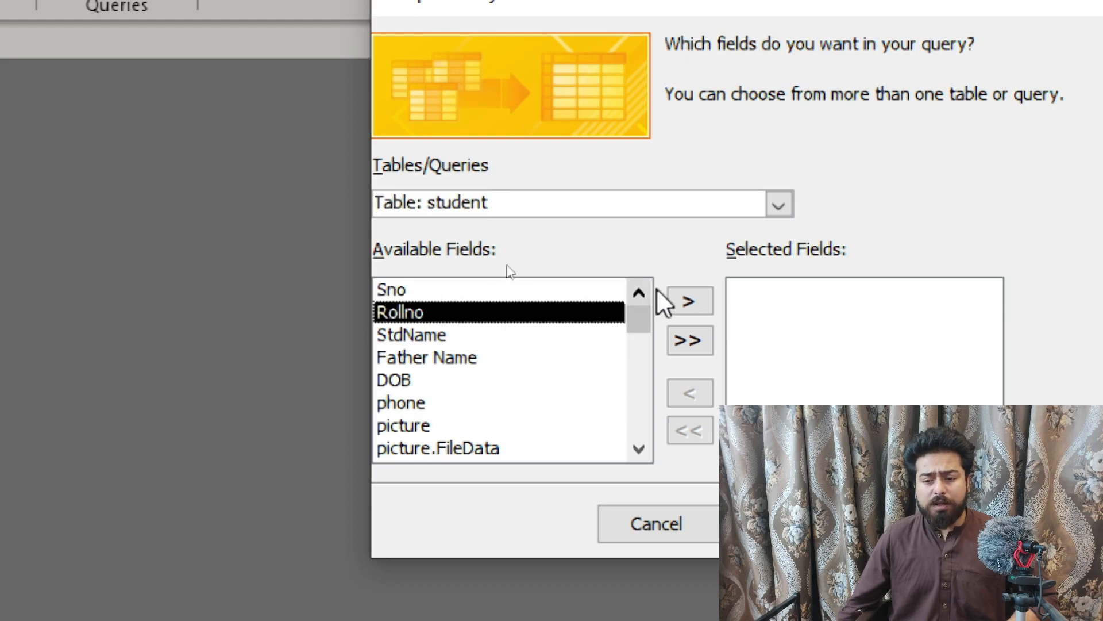
click(691, 303)
click(692, 302)
click(692, 303)
click(692, 303)
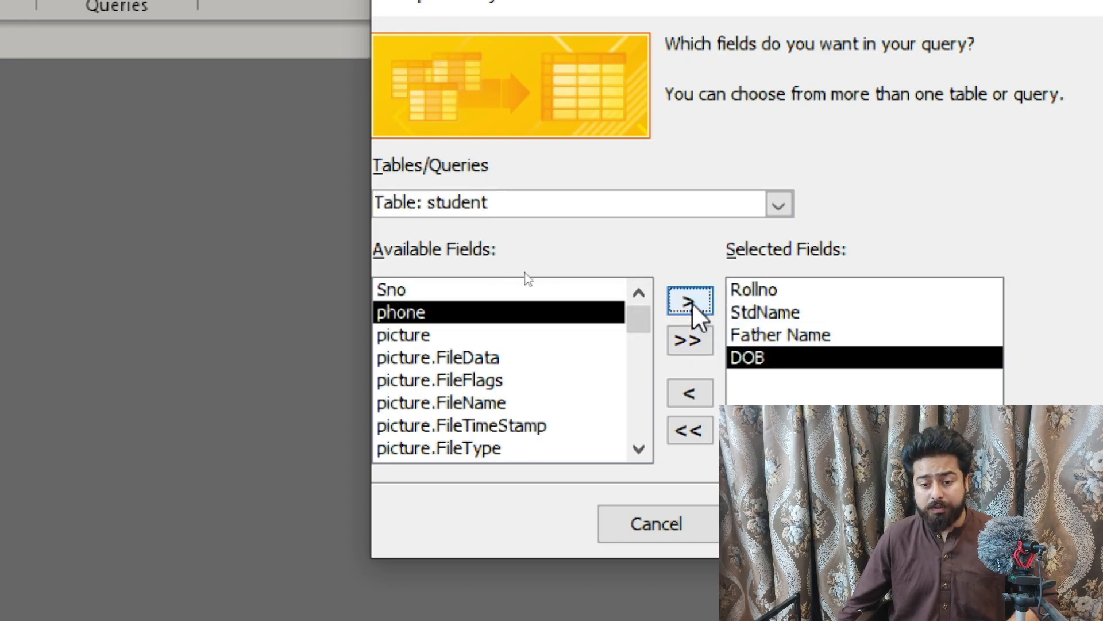
click(691, 303)
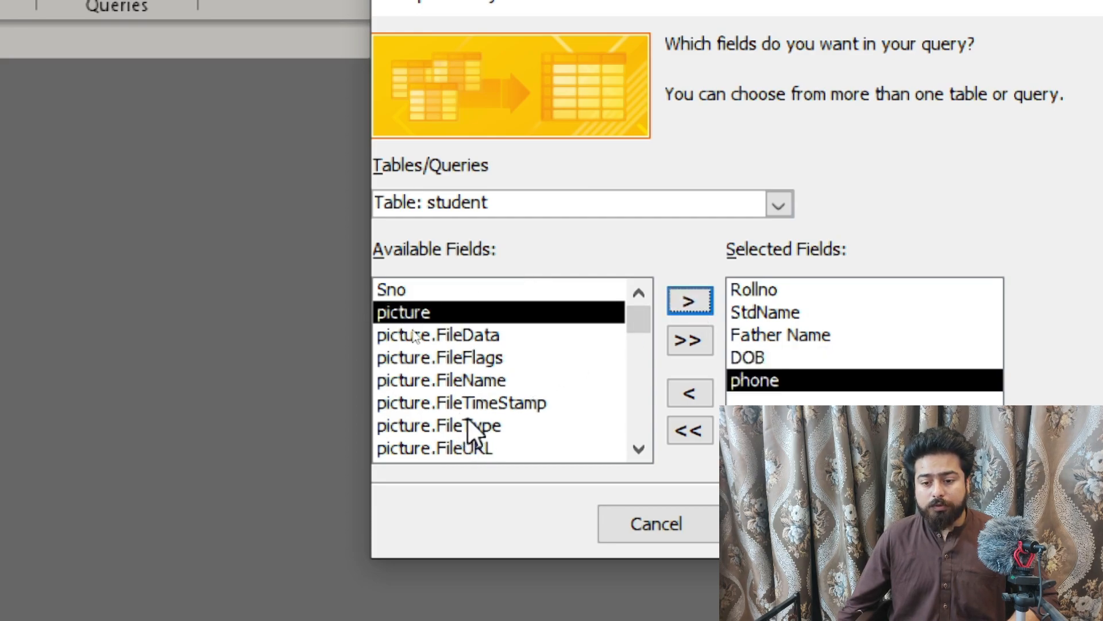
scroll(467, 416, down, 1)
click(430, 451)
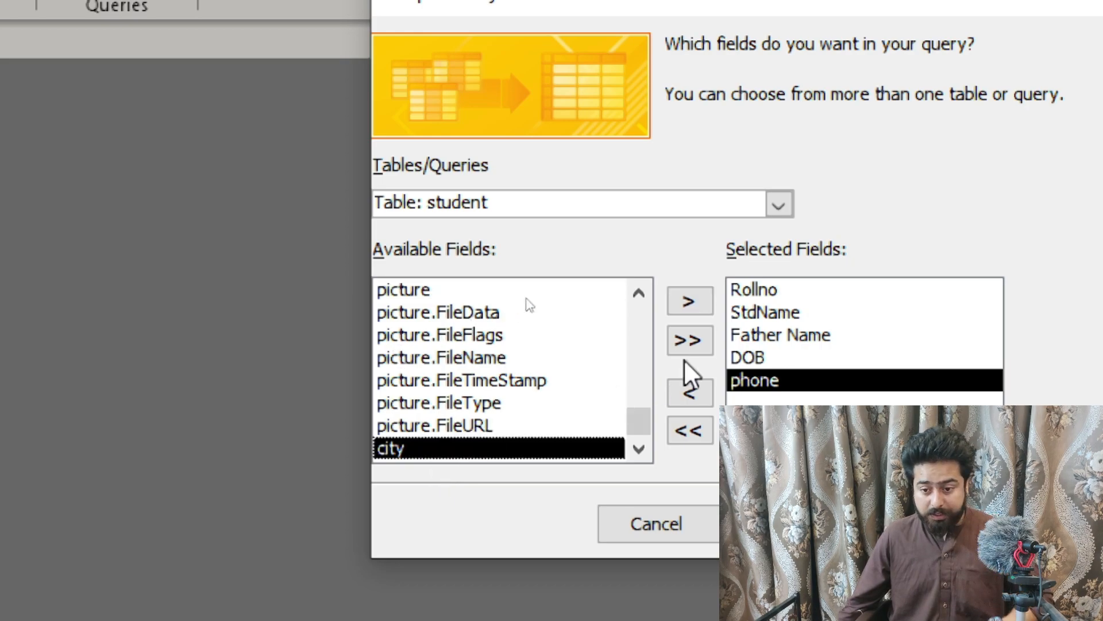
click(704, 302)
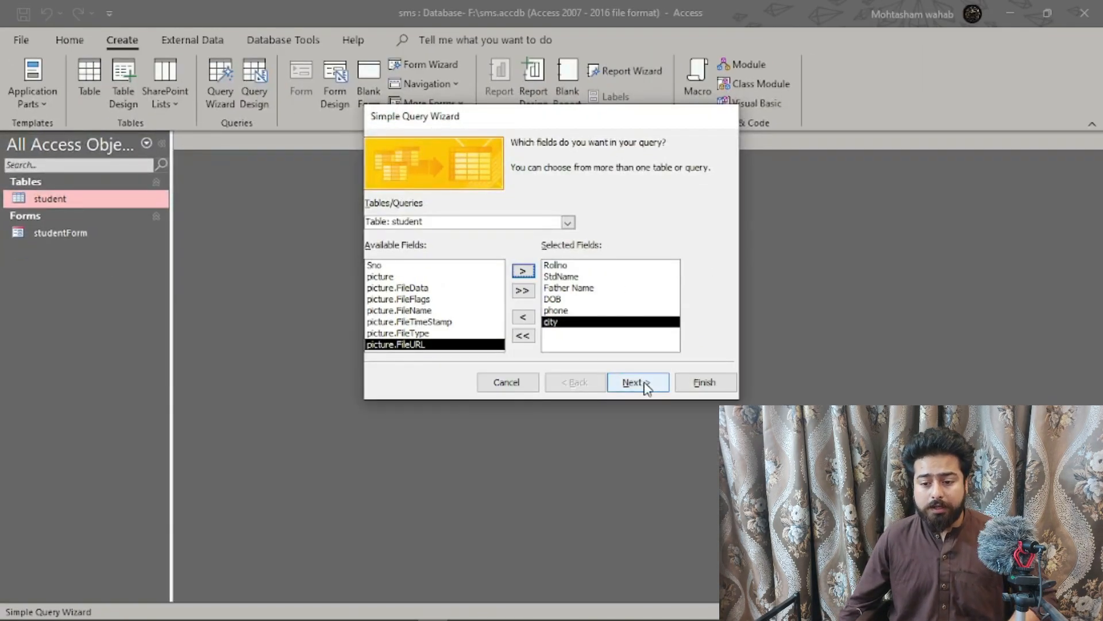
Finish the wizard as a Detail query titled "student Query", set to open for viewing information.
click(634, 383)
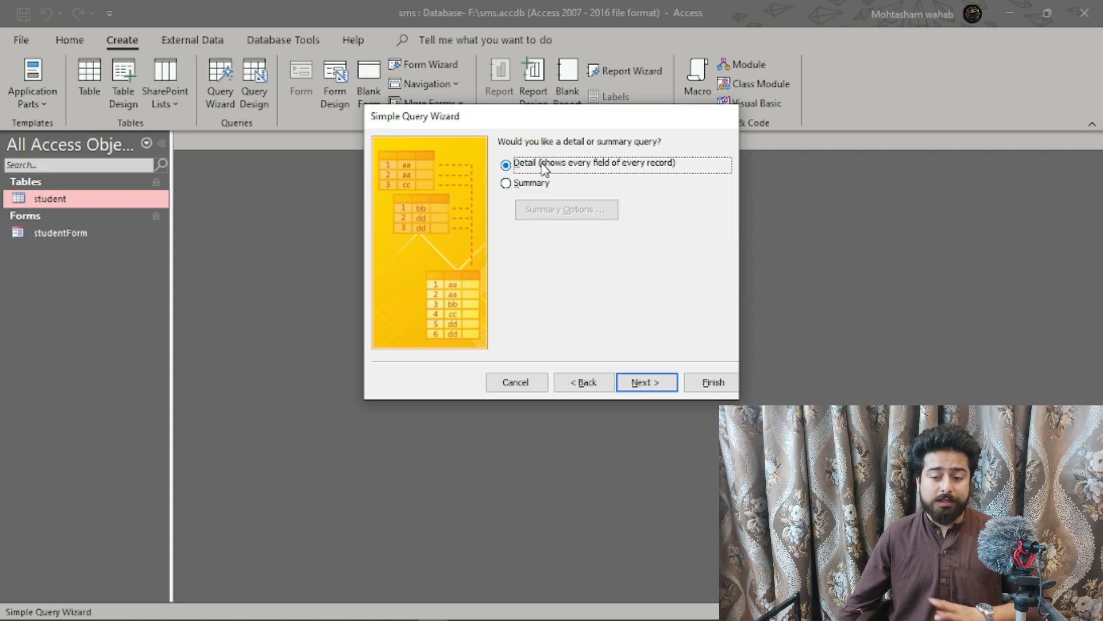
click(648, 383)
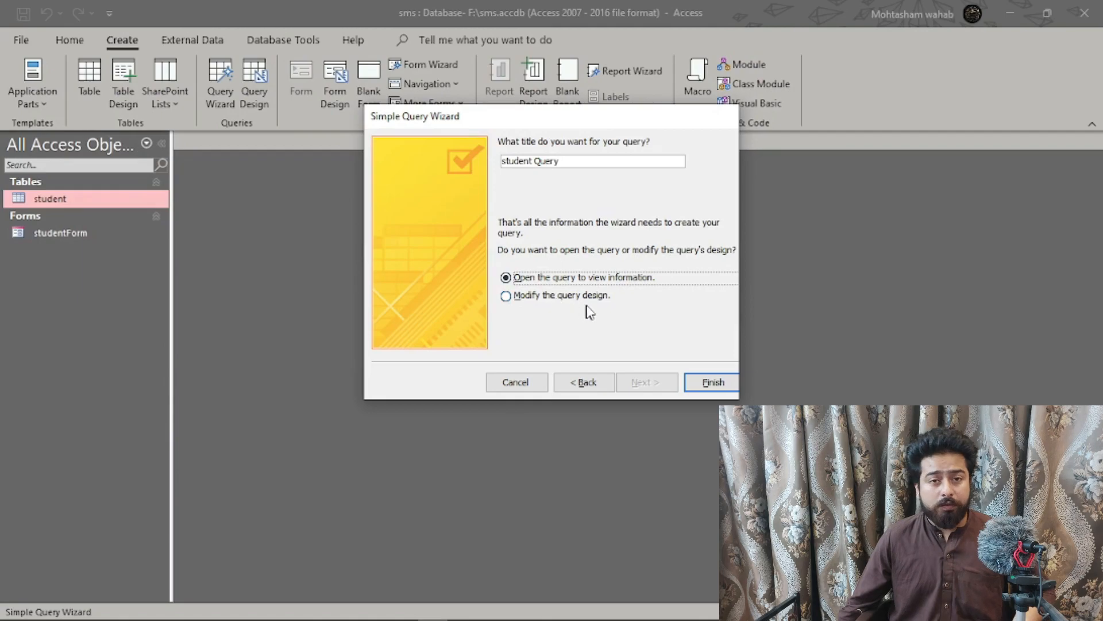
click(705, 387)
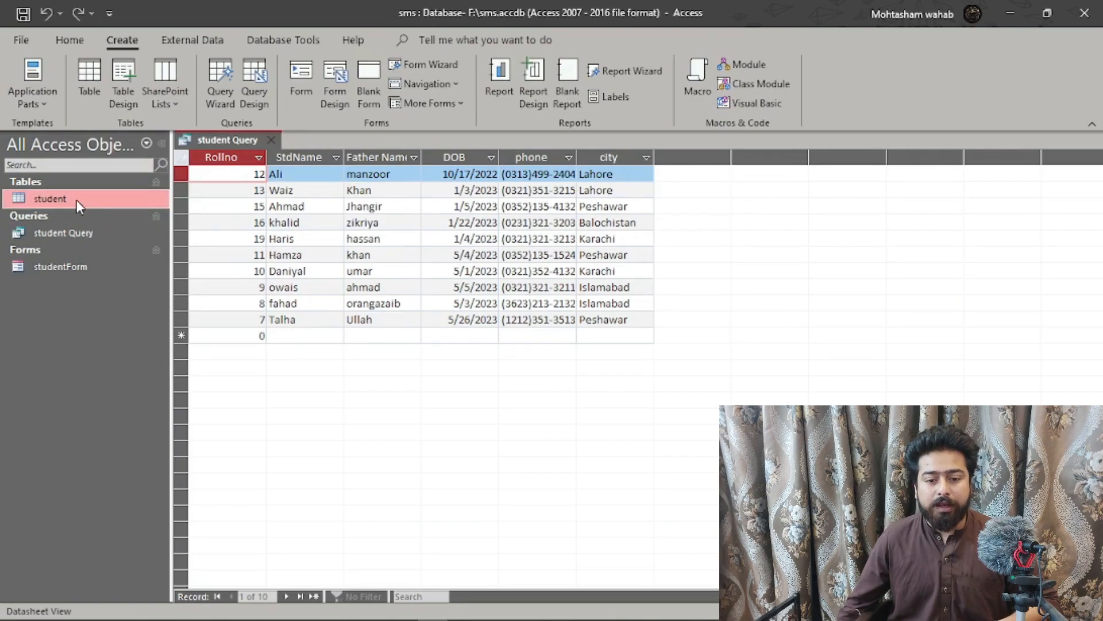
Open the student table and compare its fields with those in student Query.
double_click(77, 200)
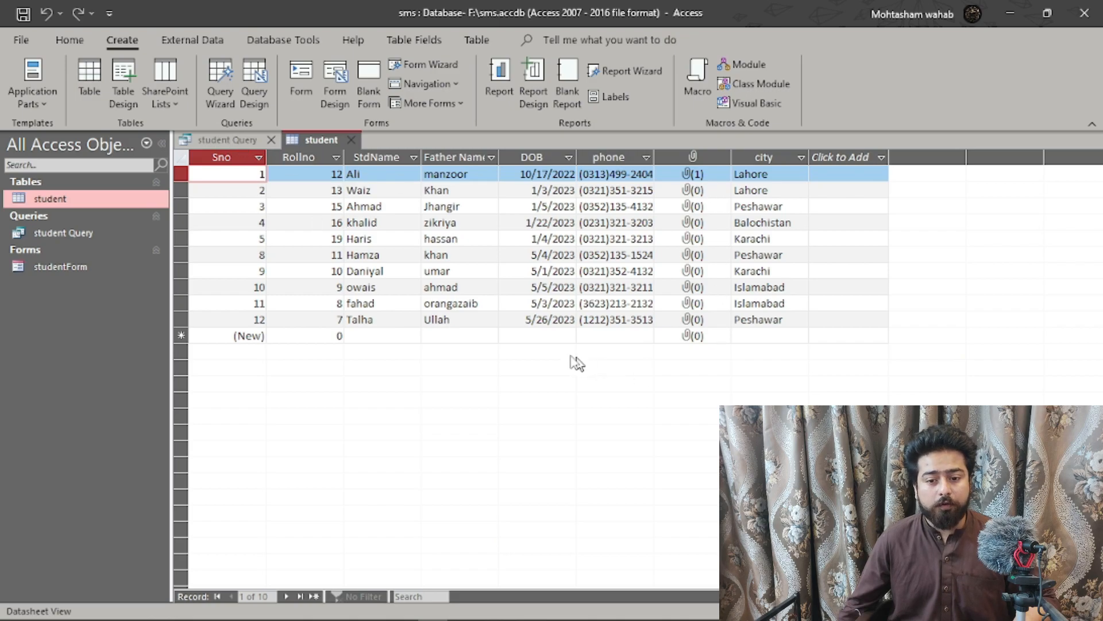
click(240, 141)
click(321, 141)
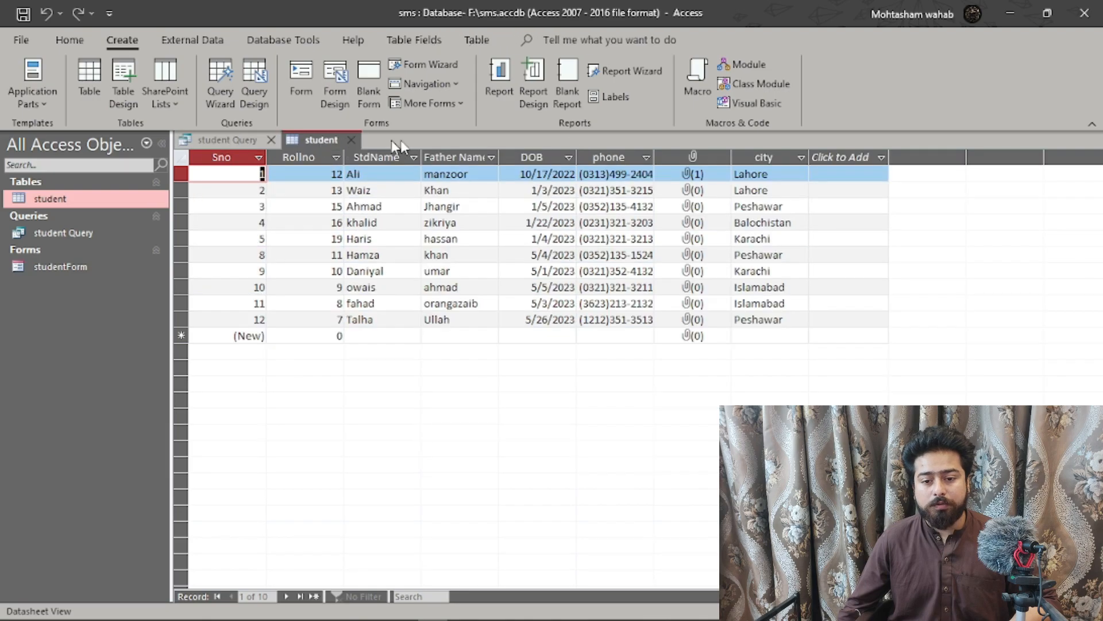
click(230, 140)
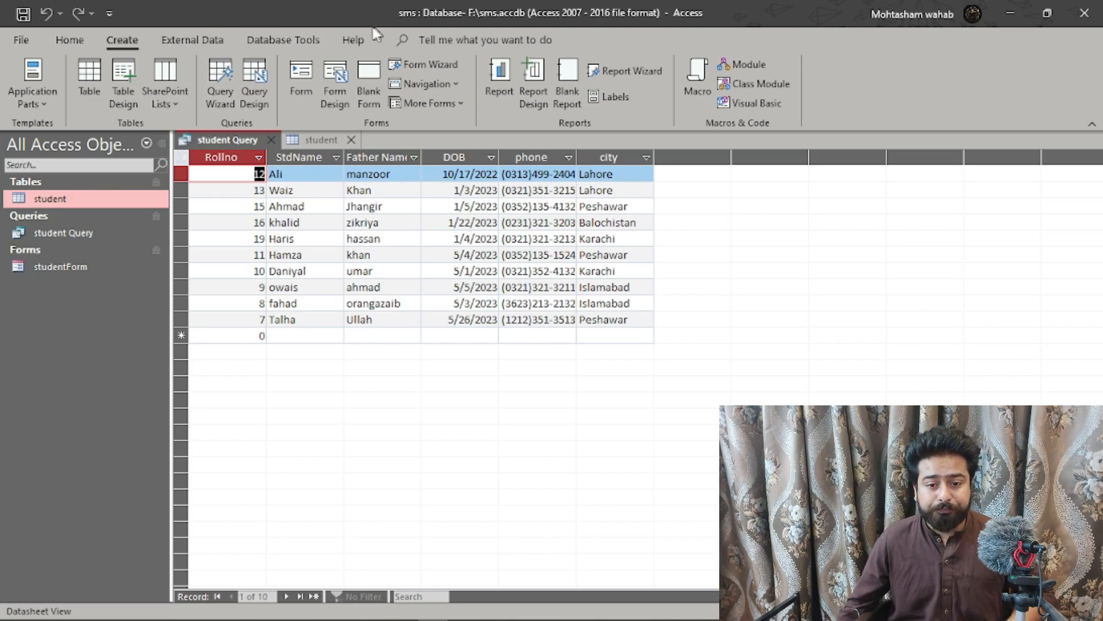
View student Query in Design View, Datasheet View and SQL View.
click(74, 41)
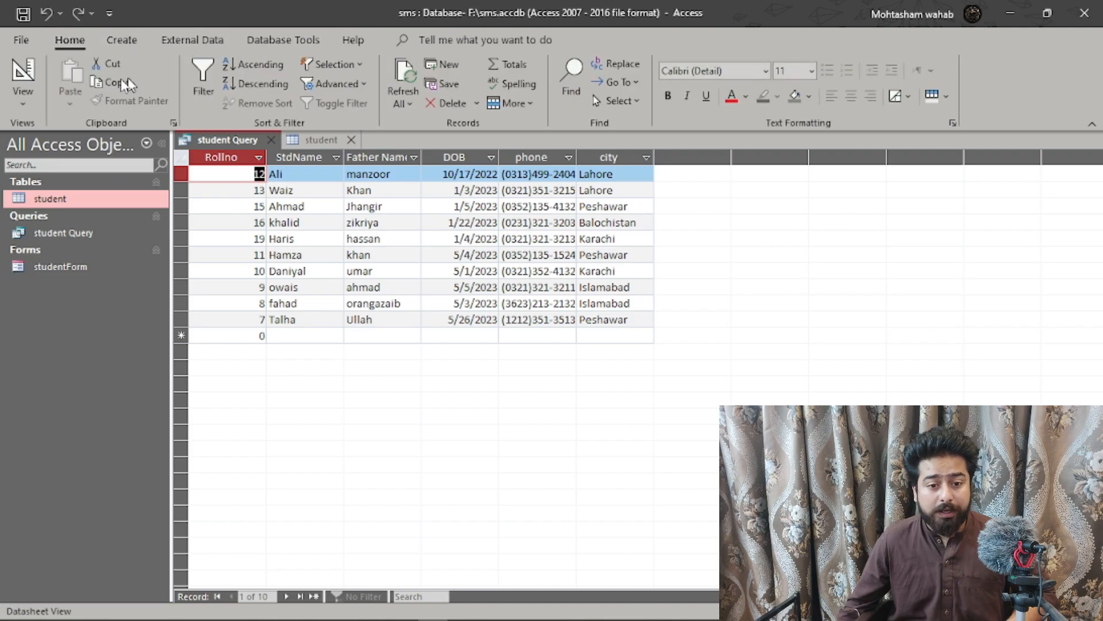
click(22, 95)
click(69, 217)
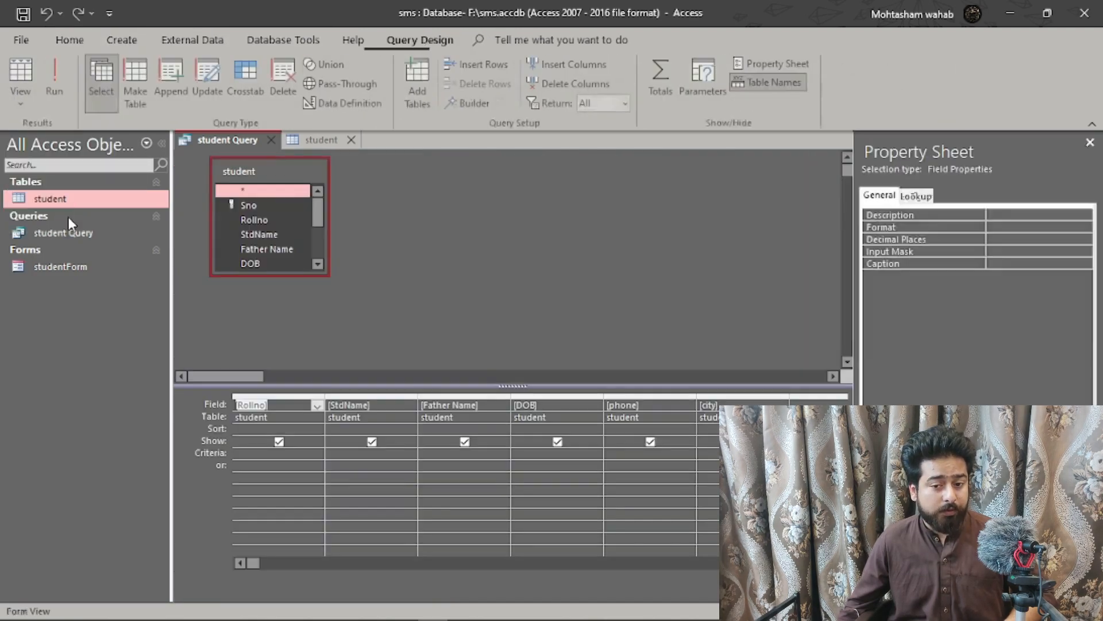
click(26, 105)
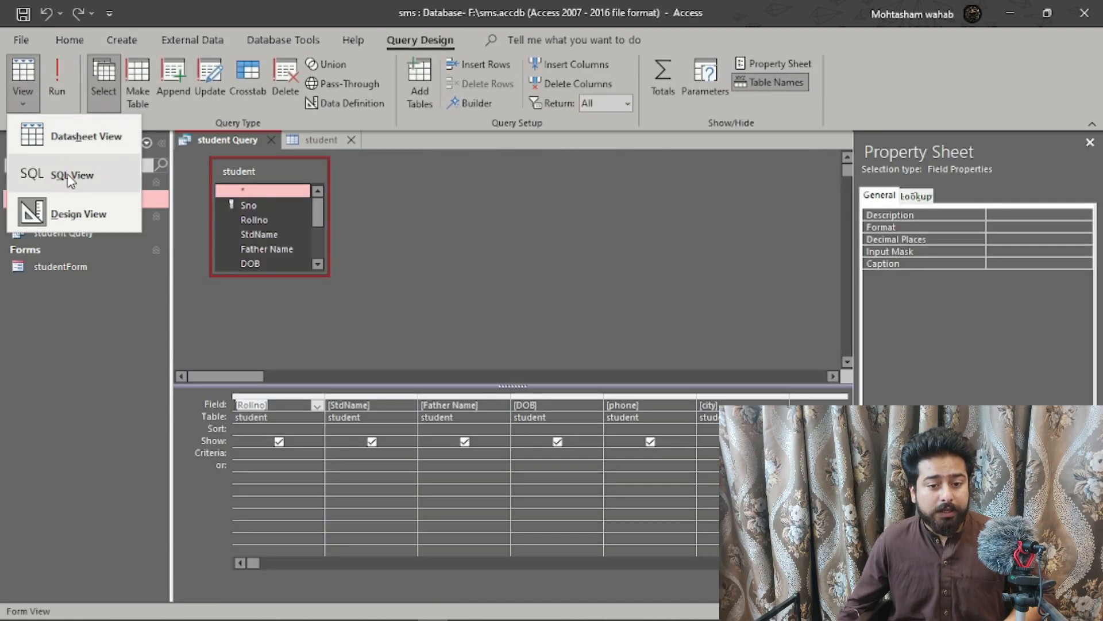
click(68, 138)
click(26, 108)
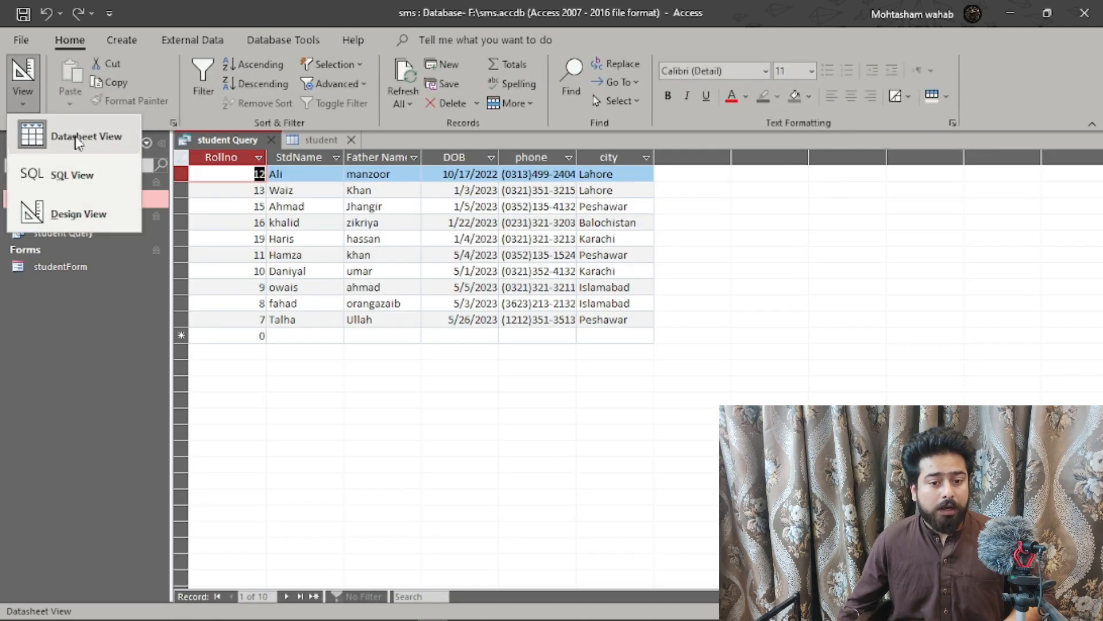
click(87, 174)
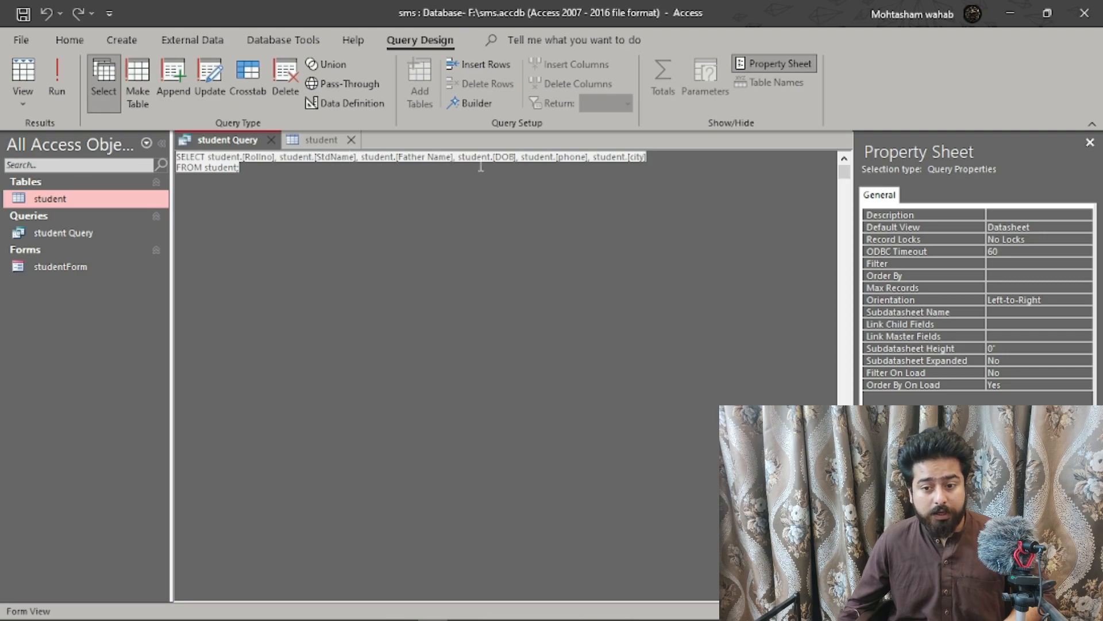
Switch student Query to Design View and move the student field list slightly down and to the right.
click(23, 99)
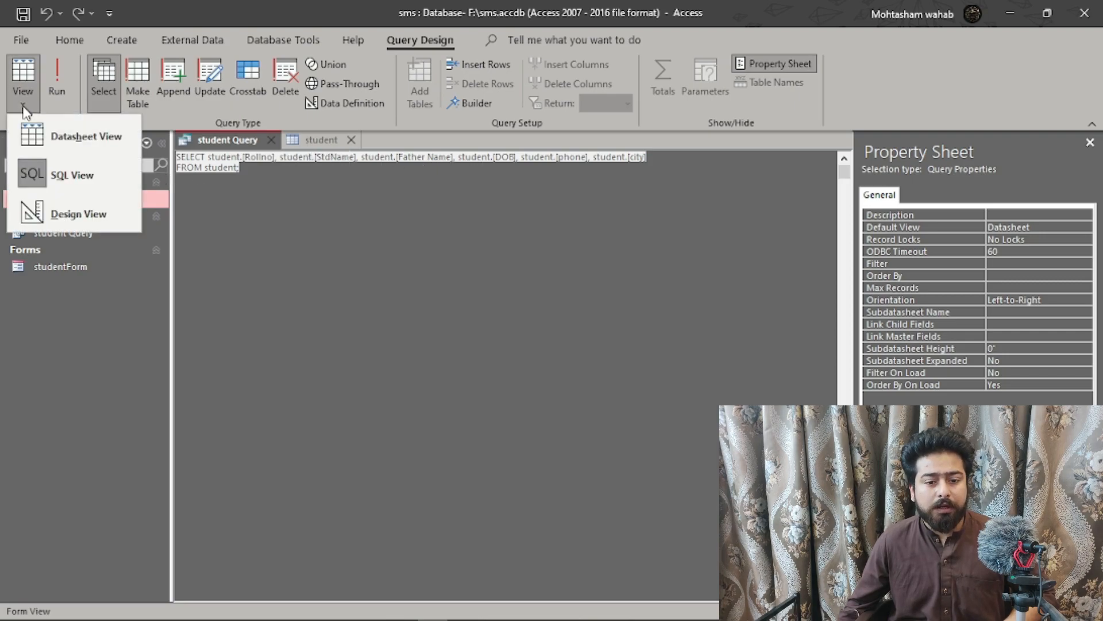
click(87, 213)
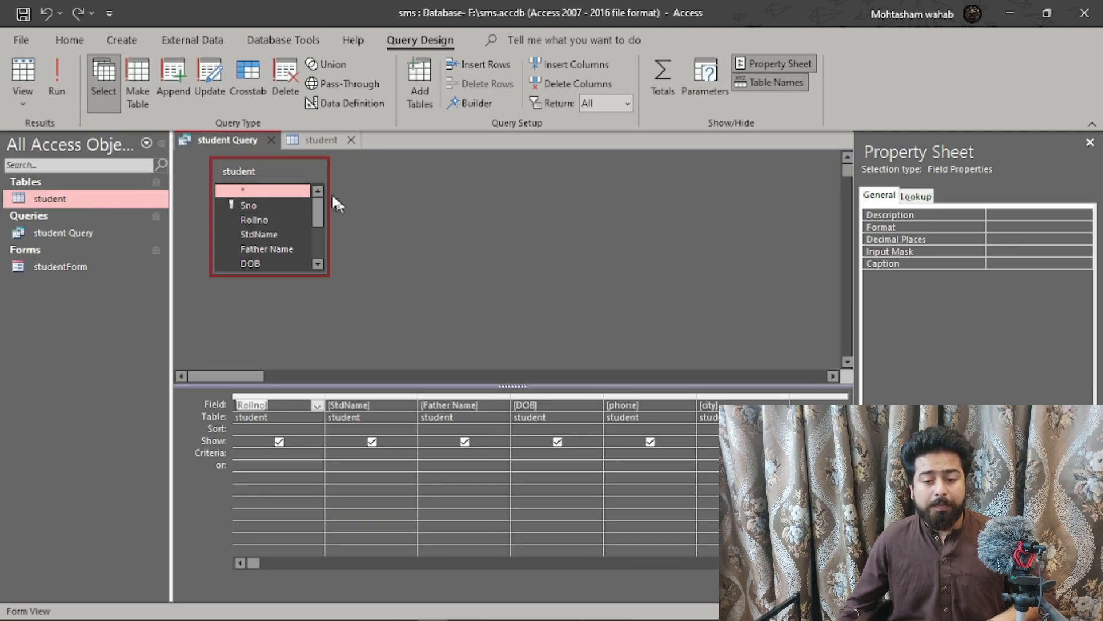
drag(260, 170, 281, 198)
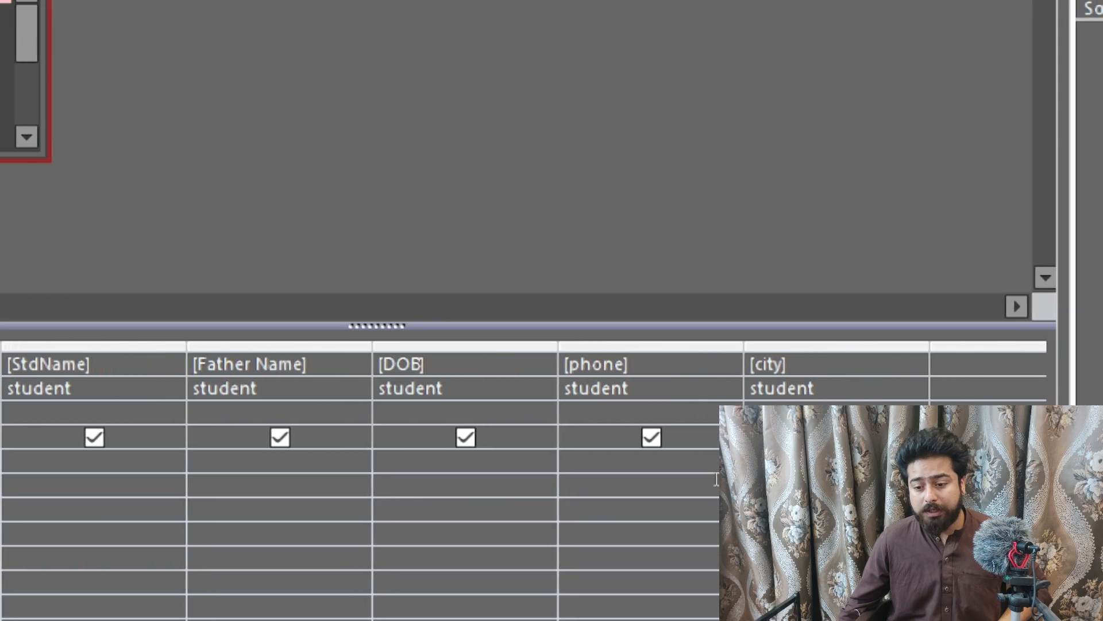
Set the criteria of the city field to "Peshawar", enclosed in double quotes.
click(836, 461)
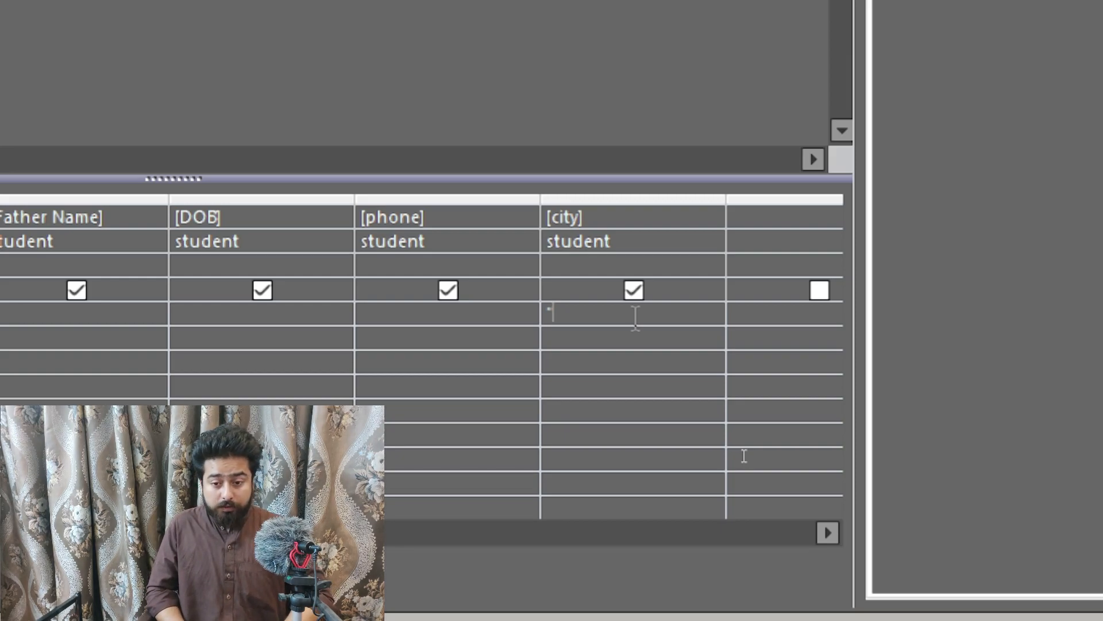
text(pES)
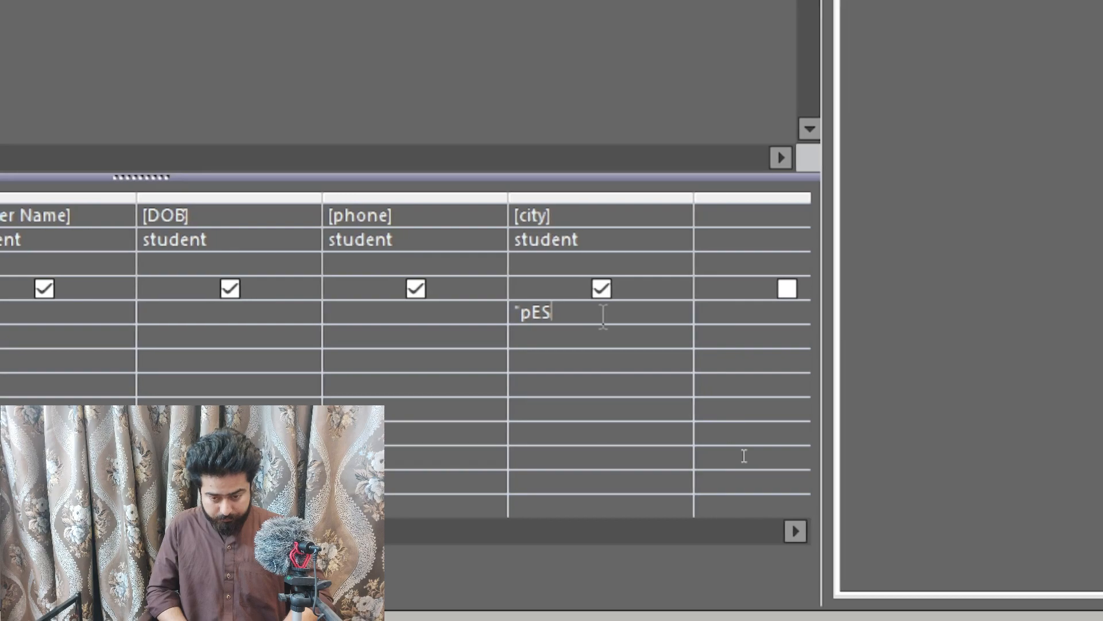
key(BackSpace)
key(BackSpace)
key(BackSpace)
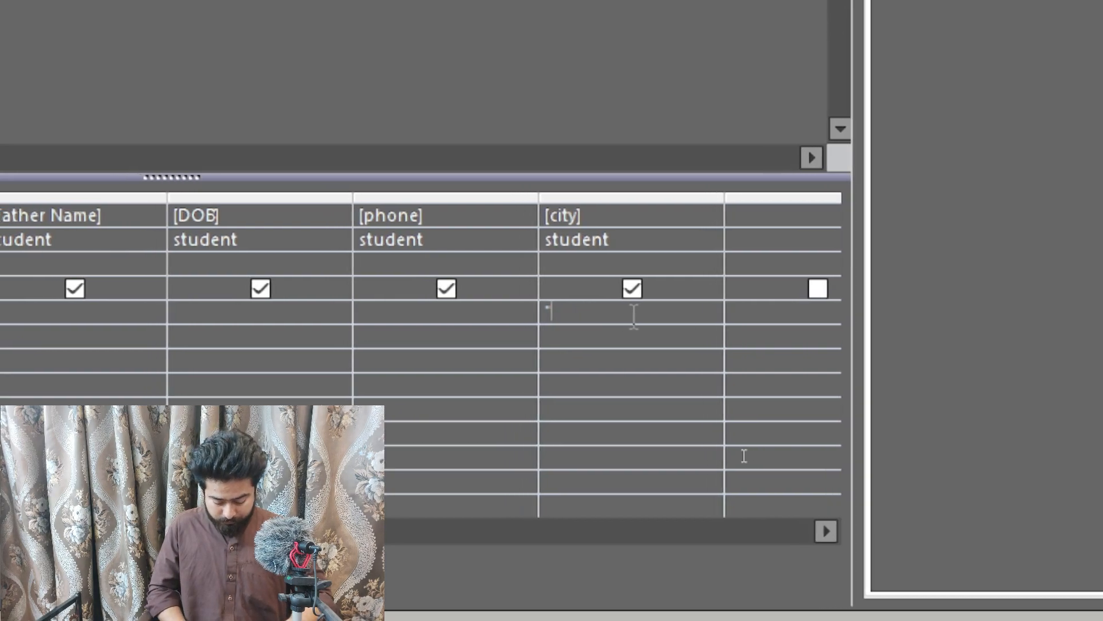
text(PESHAWAR)
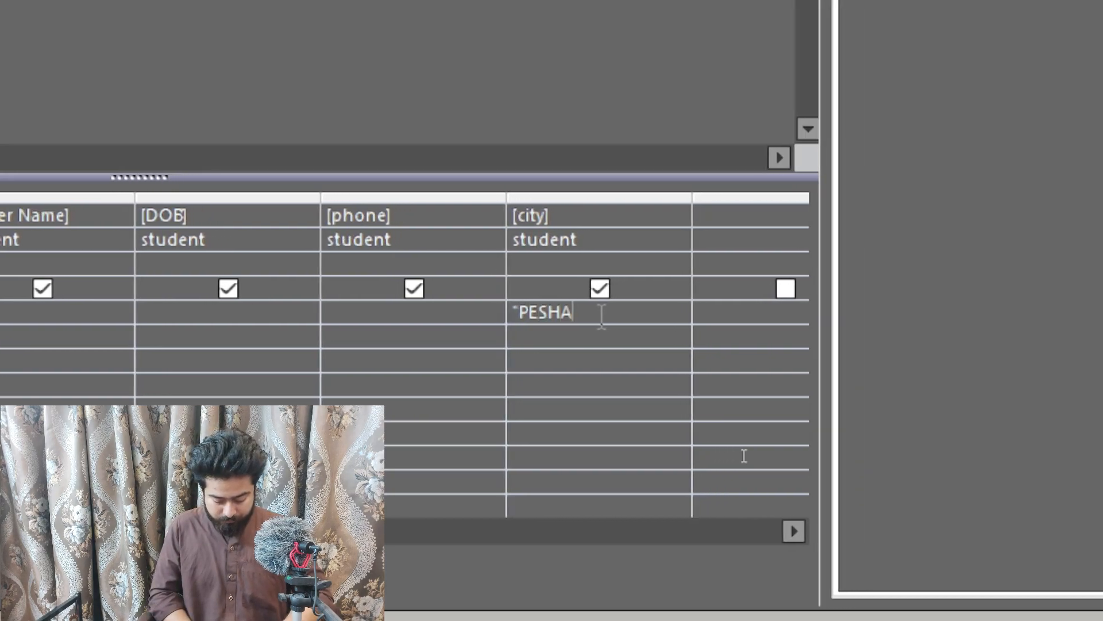
key(BackSpace)
key(BackSpace)
key(BackSpace)
key(BackSpace)
key(BackSpace)
key(BackSpace)
key(BackSpace)
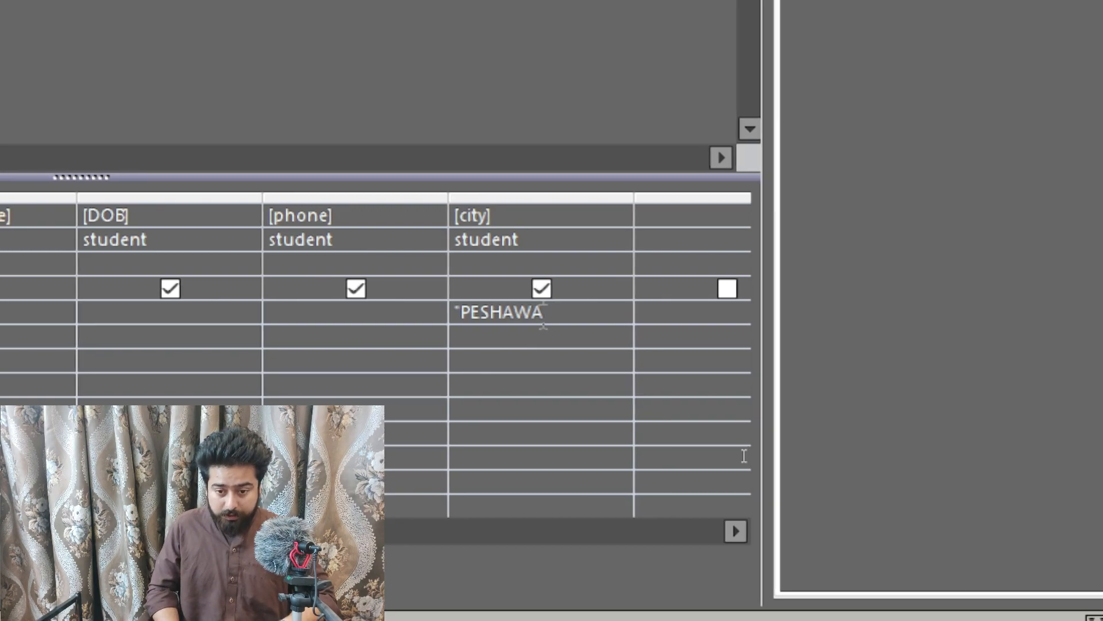
key(BackSpace)
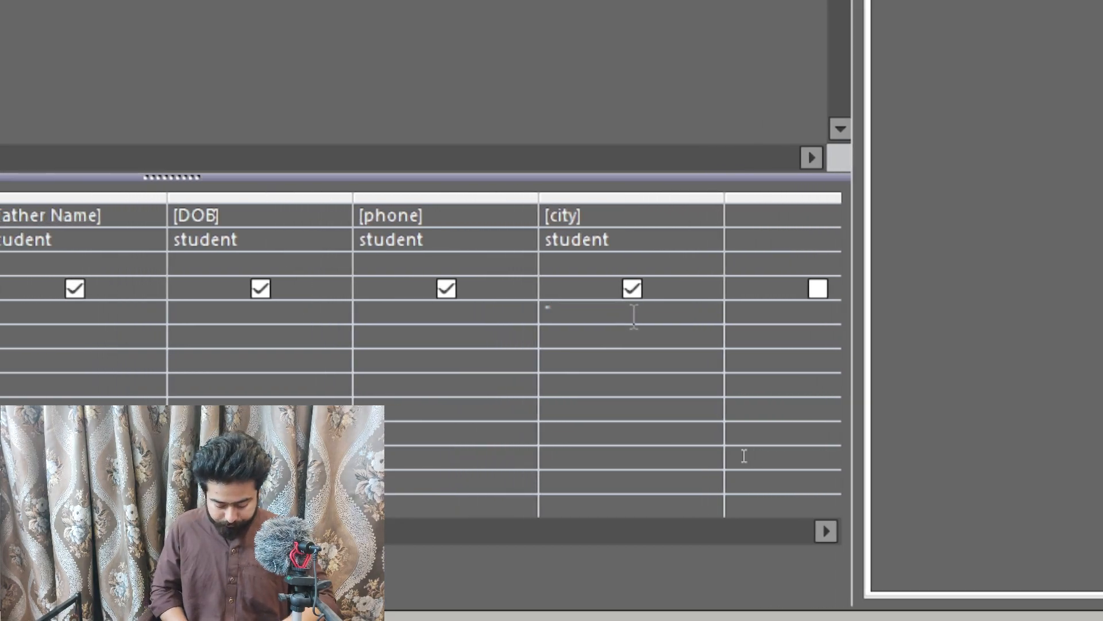
text(Peshawar)
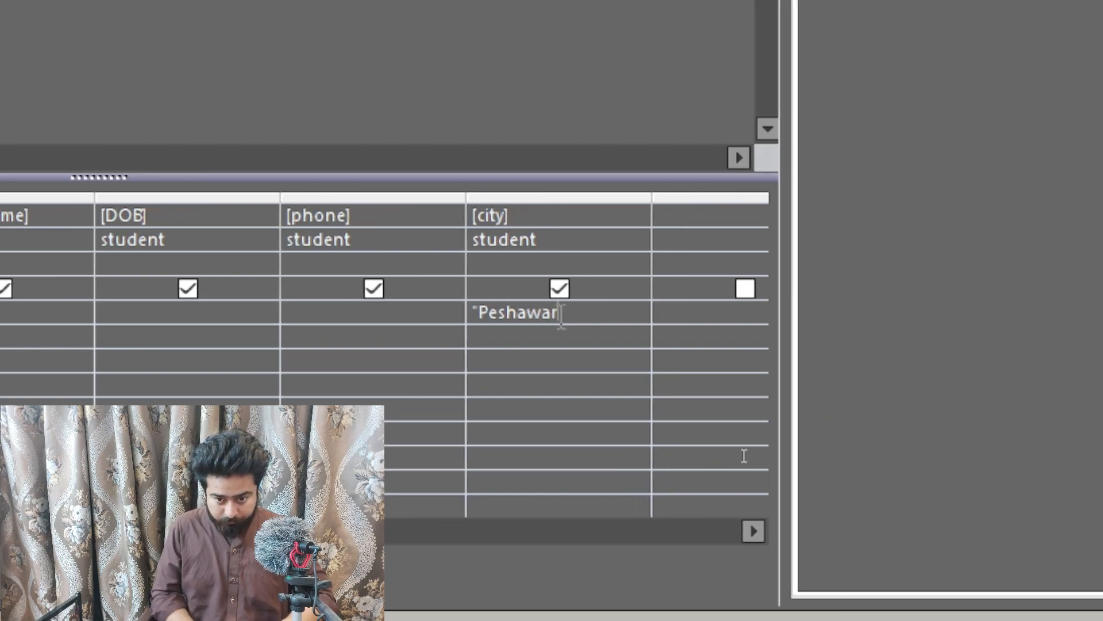
text(")
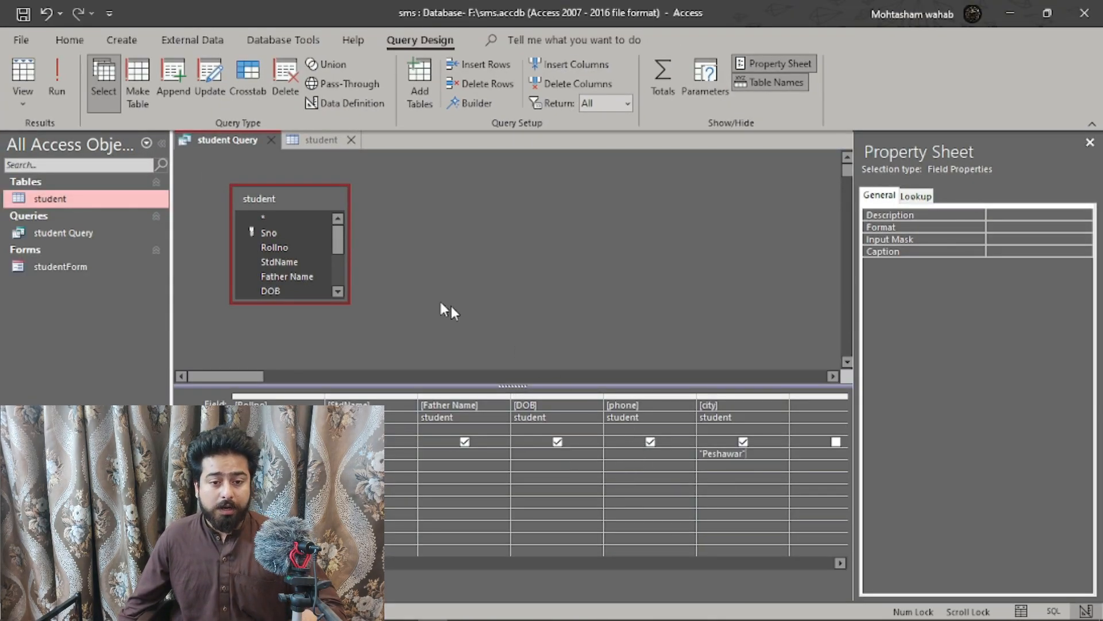
Run student Query with its Peshawar criteria and close the student table.
click(57, 81)
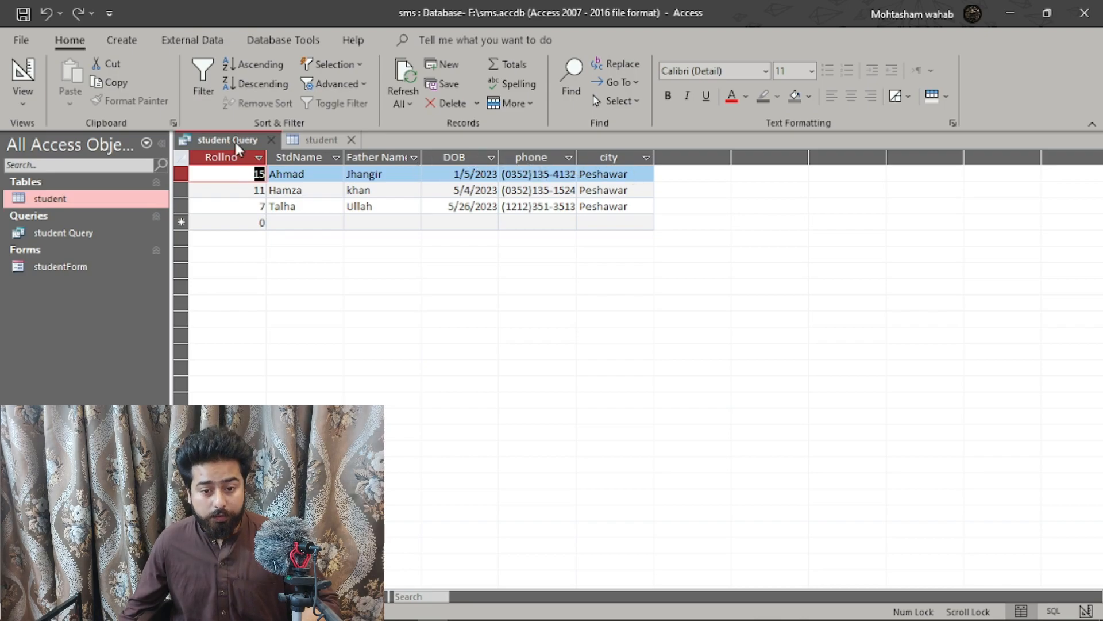
click(350, 140)
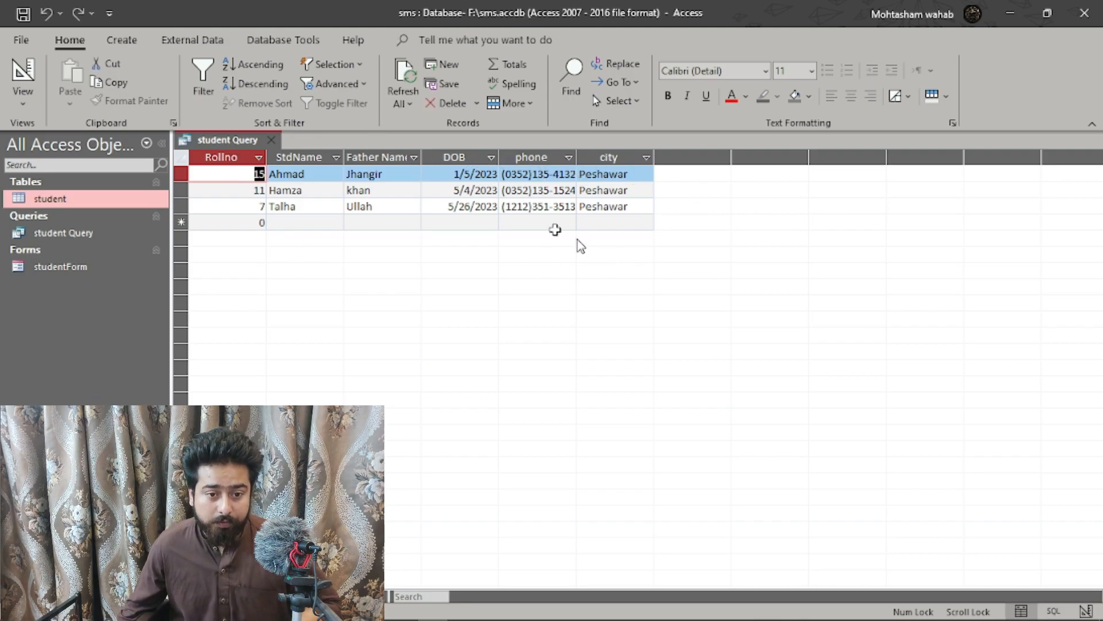
Close student Query without saving its design changes.
click(23, 98)
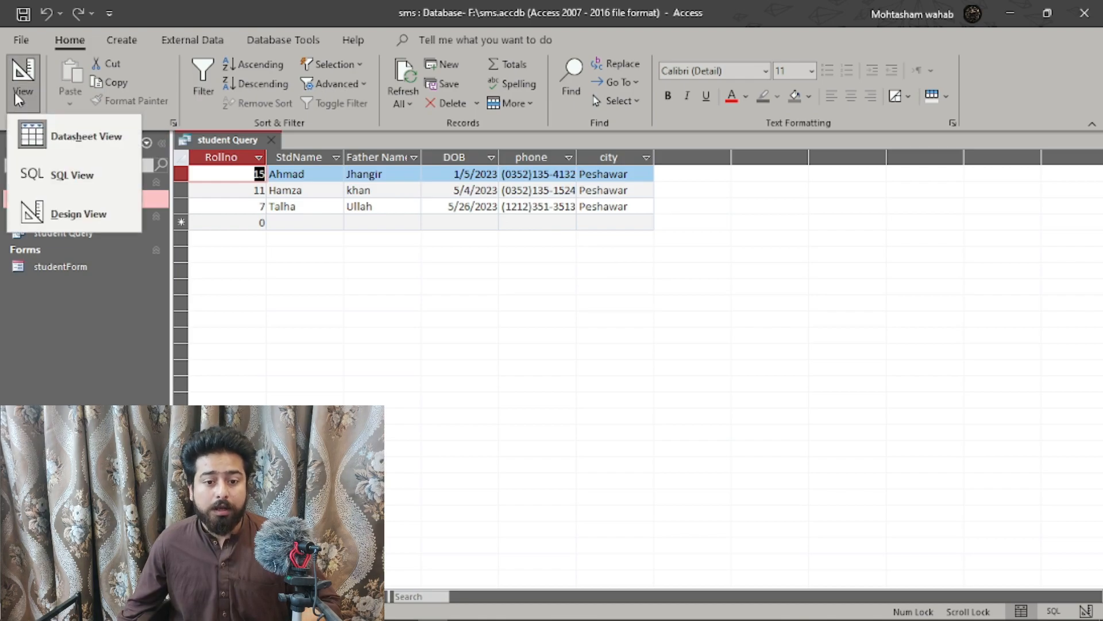
click(269, 139)
click(558, 362)
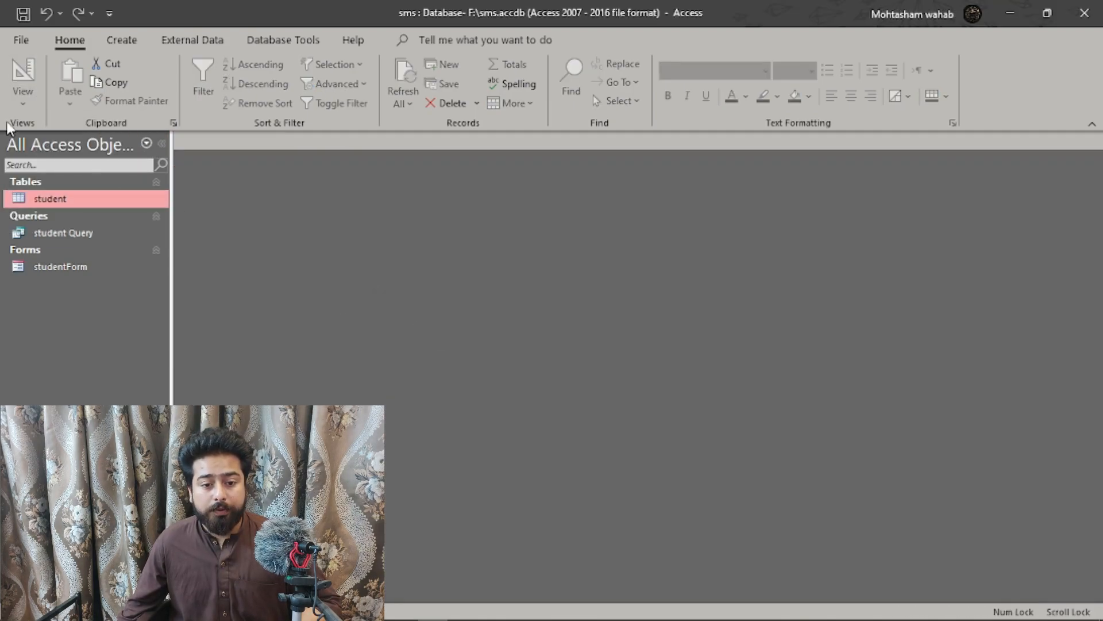
Reopen student Query and switch it to Design View.
double_click(85, 233)
right_click(28, 99)
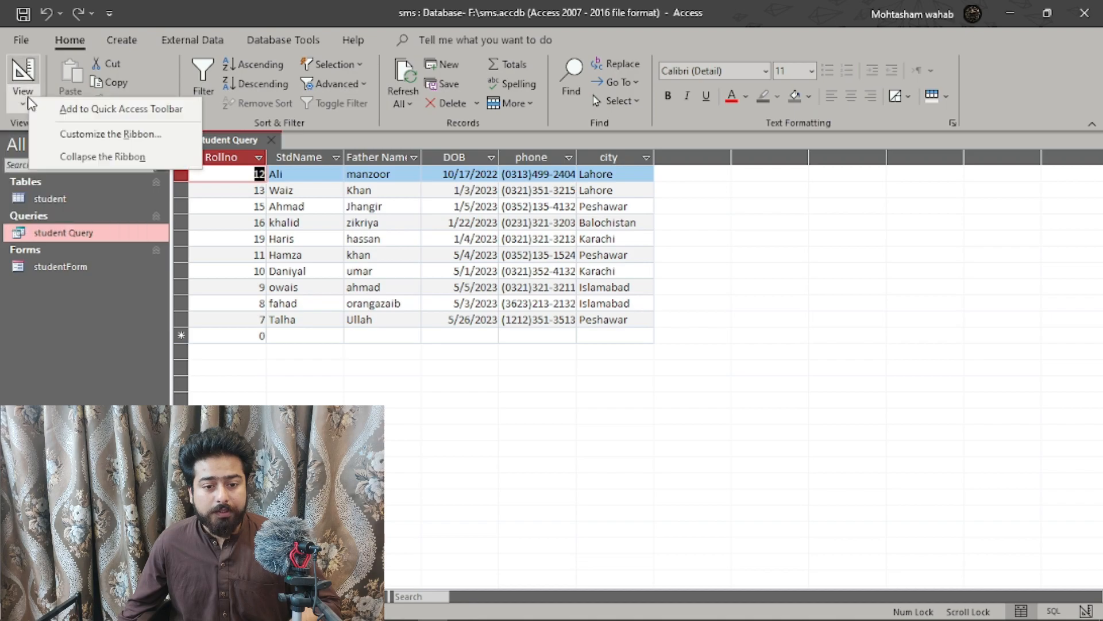
click(26, 103)
click(23, 103)
click(99, 216)
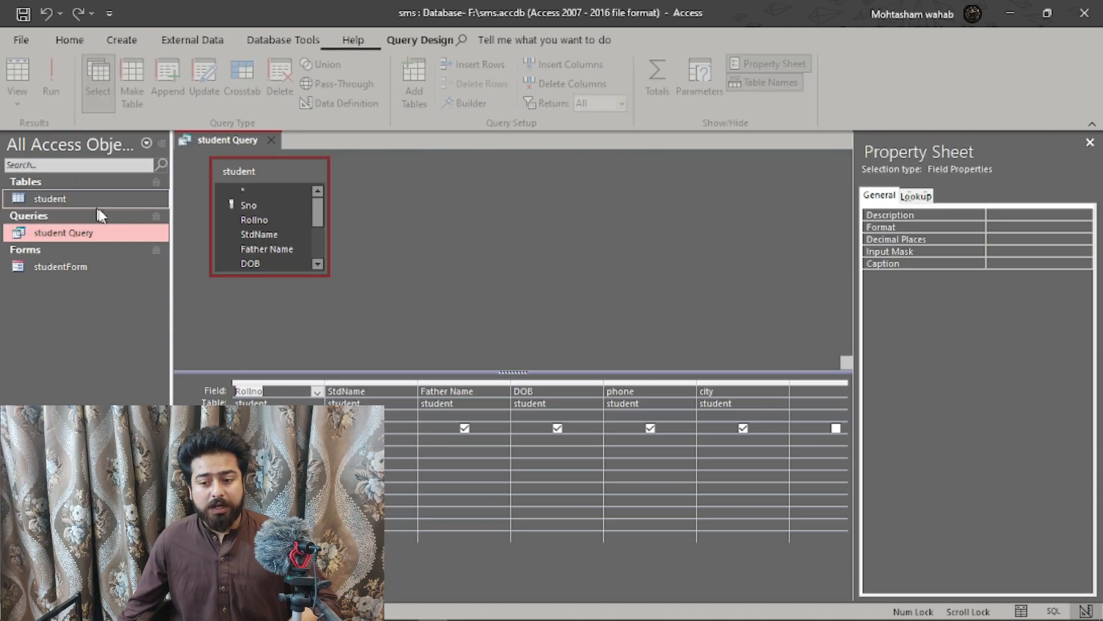
Set the criteria of the city field to "Lahore", enclosed in double quotes.
click(741, 441)
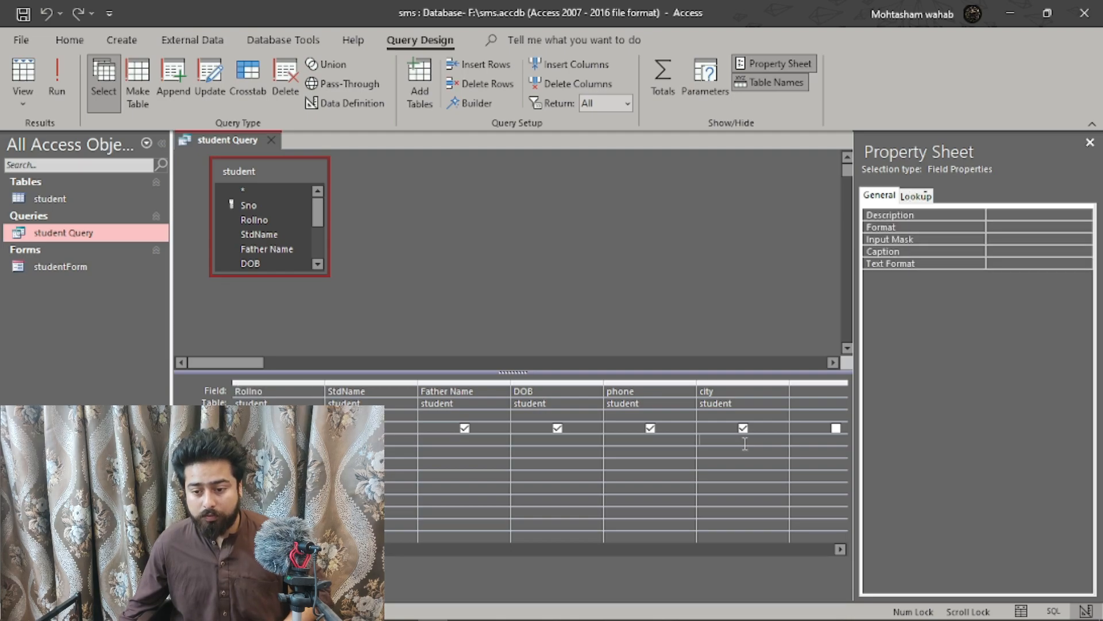
text(Lahore)
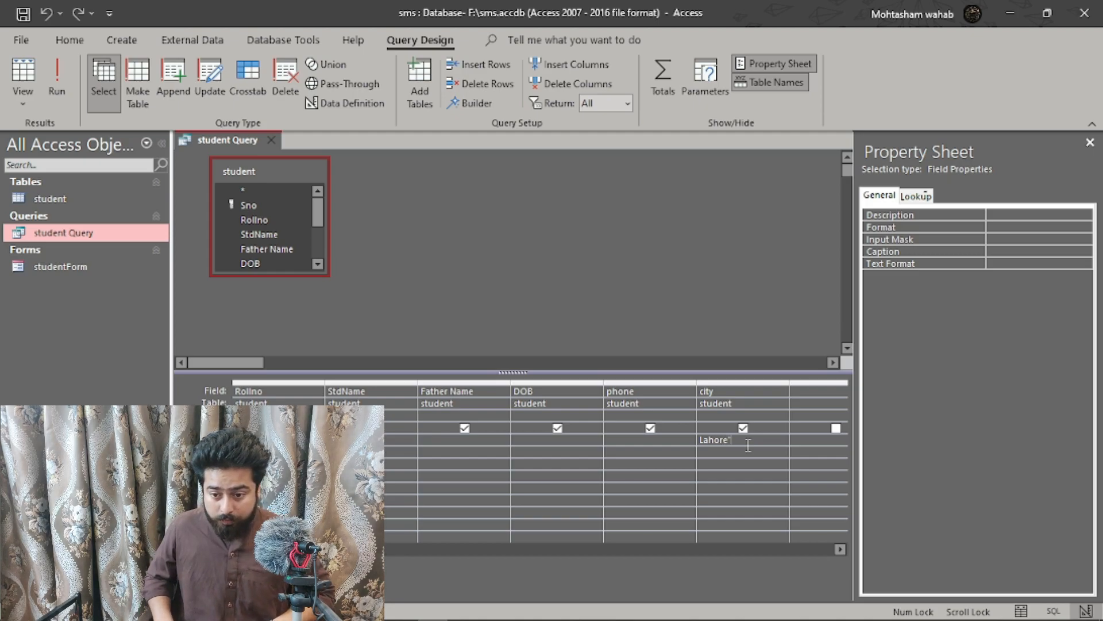
key(Left)
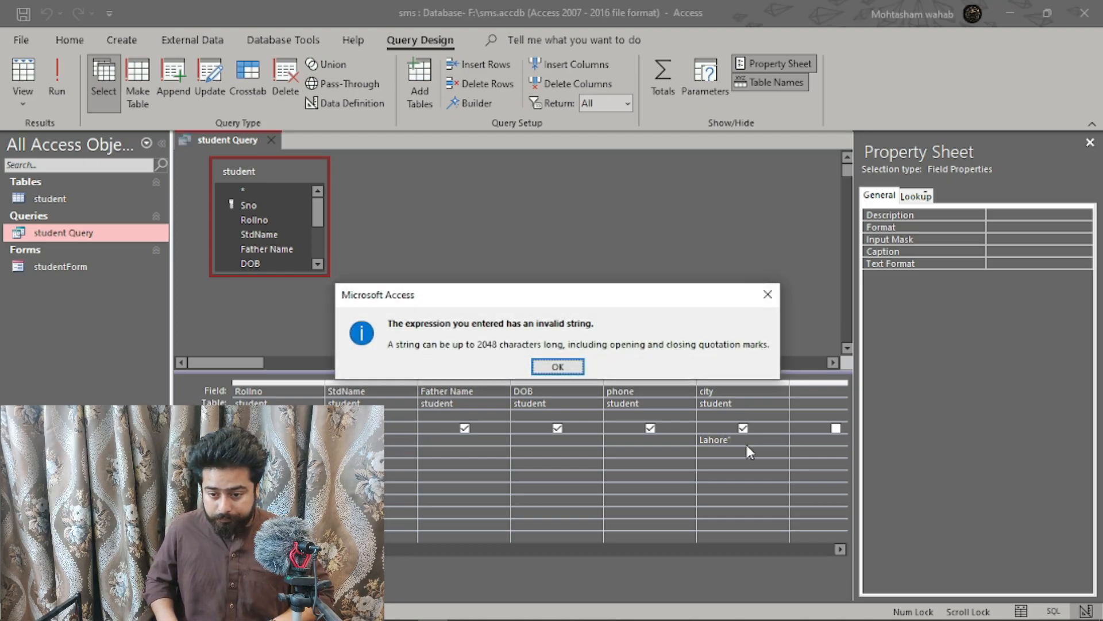
click(578, 367)
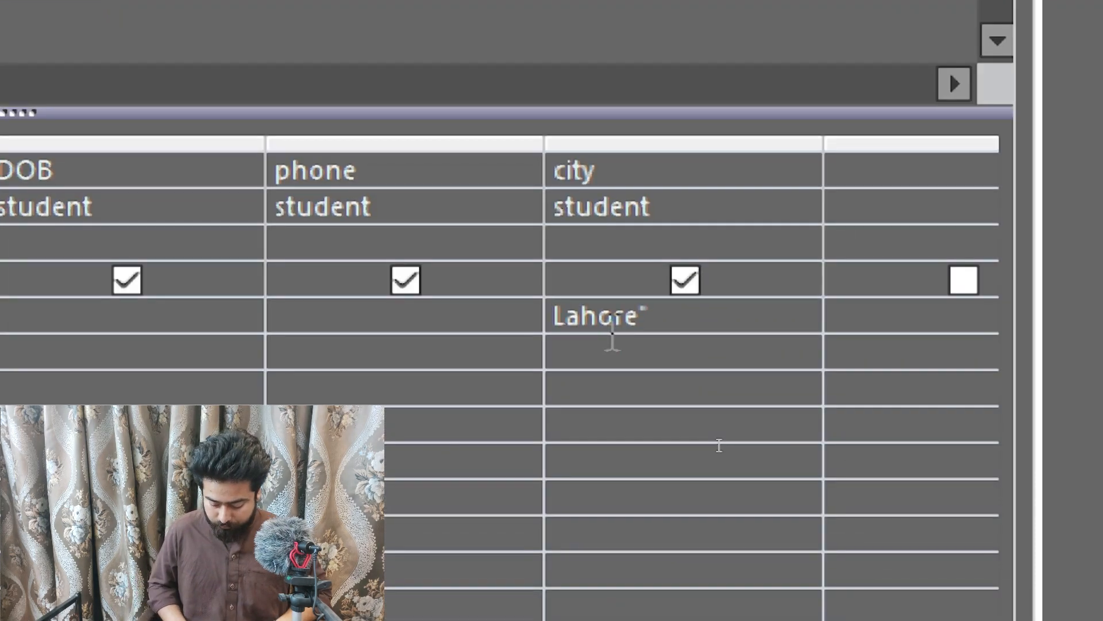
key(Home)
text(")
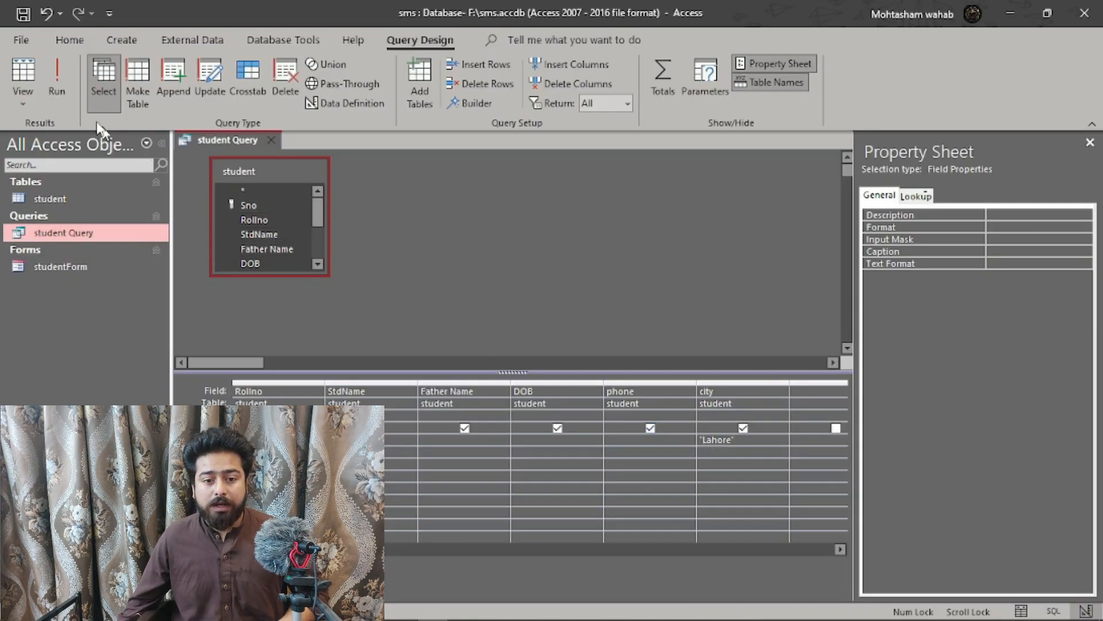
Run student Query to view the Lahore records, and return to Design View.
click(57, 92)
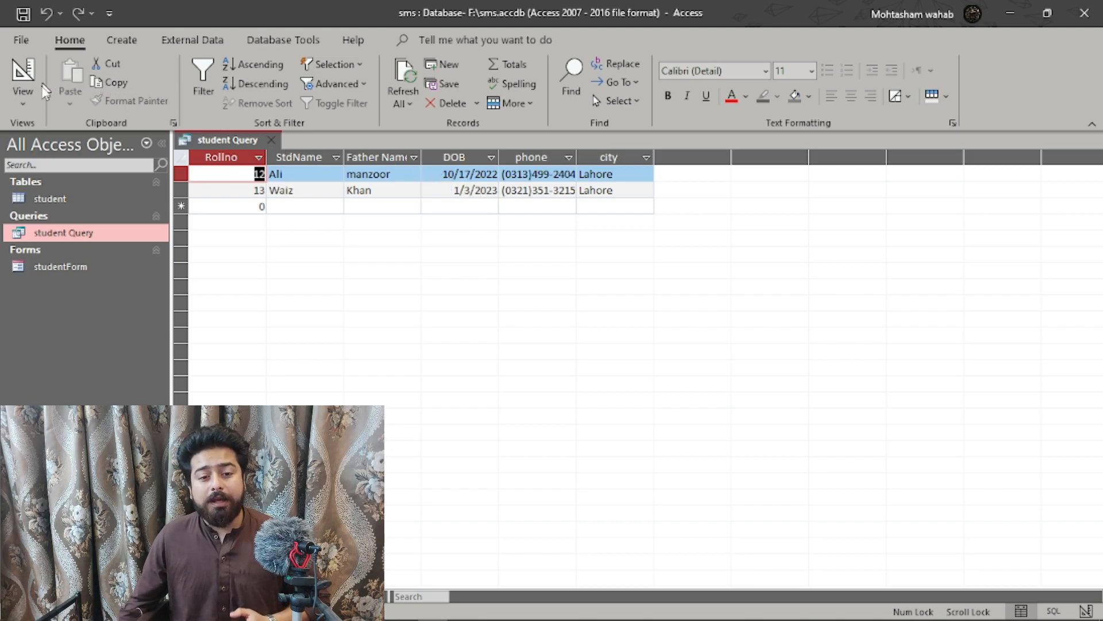
click(23, 97)
click(94, 209)
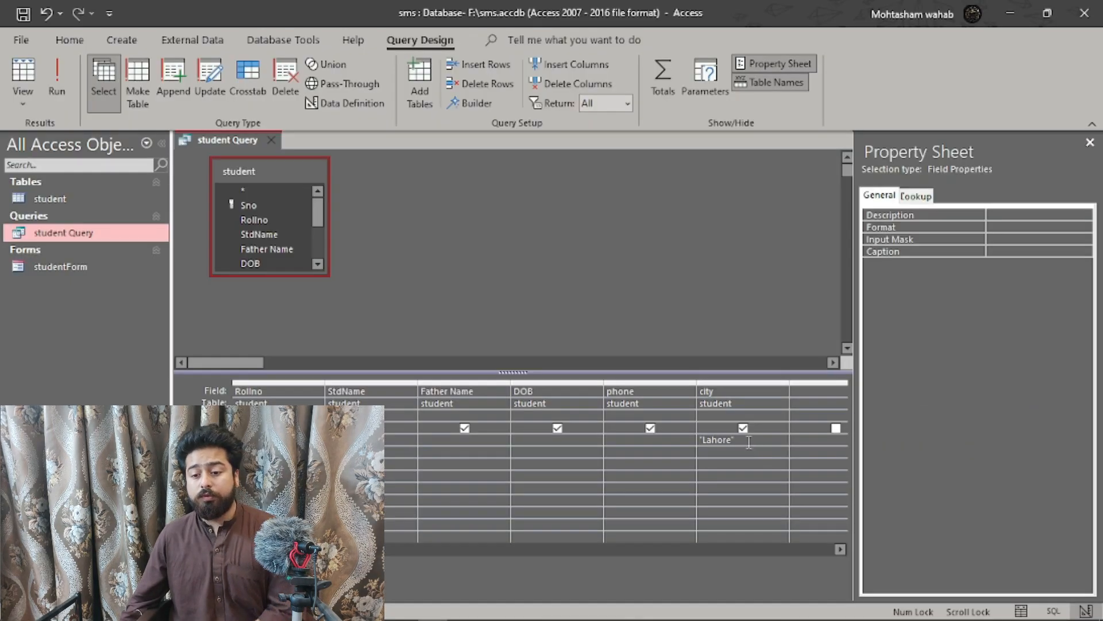
Replace the city field's criteria with the parameter expression Like [Enter City Name].
drag(734, 403, 530, 399)
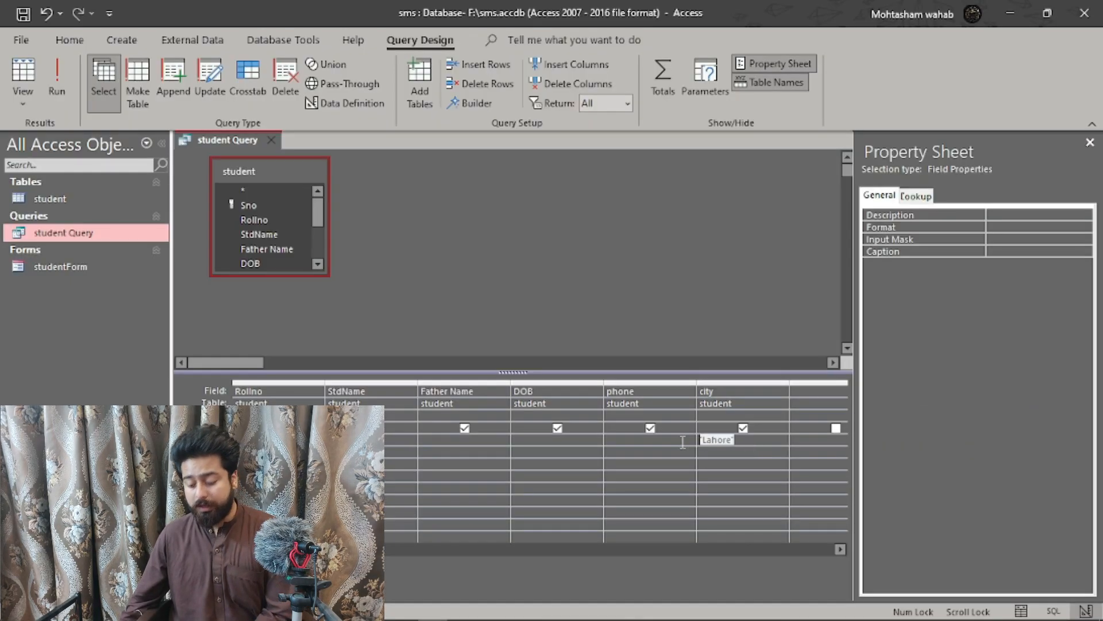
key(Delete)
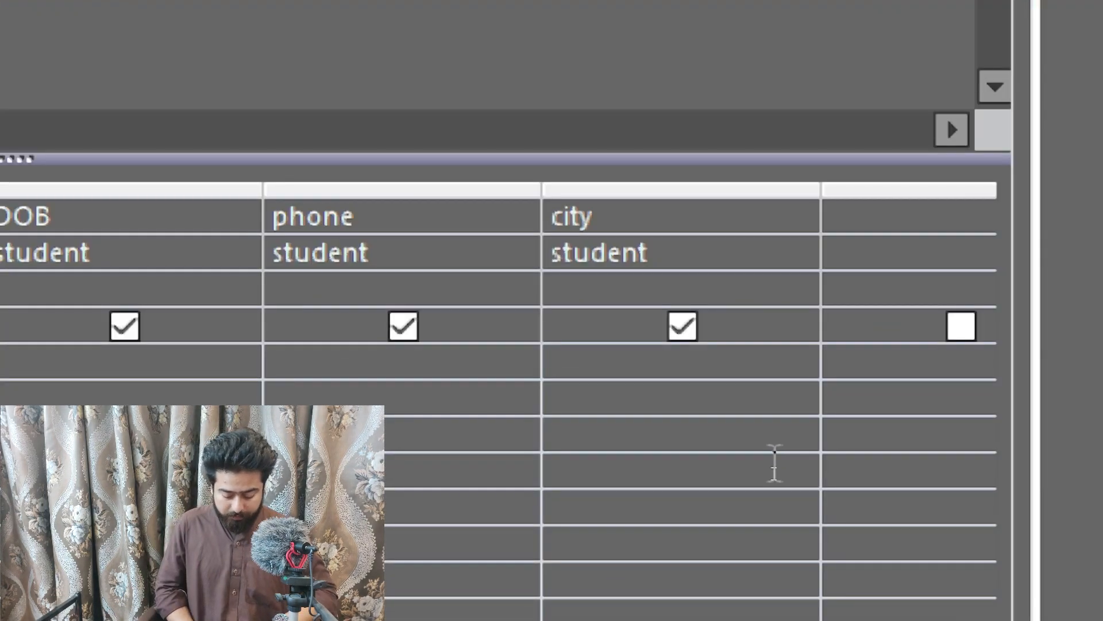
text(Like)
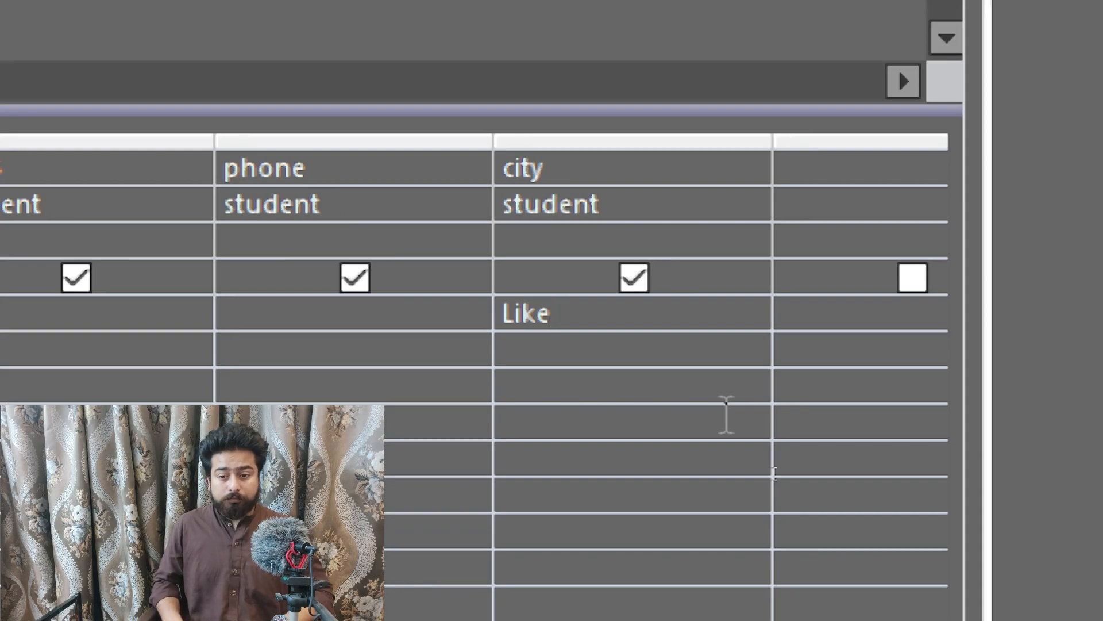
text(()
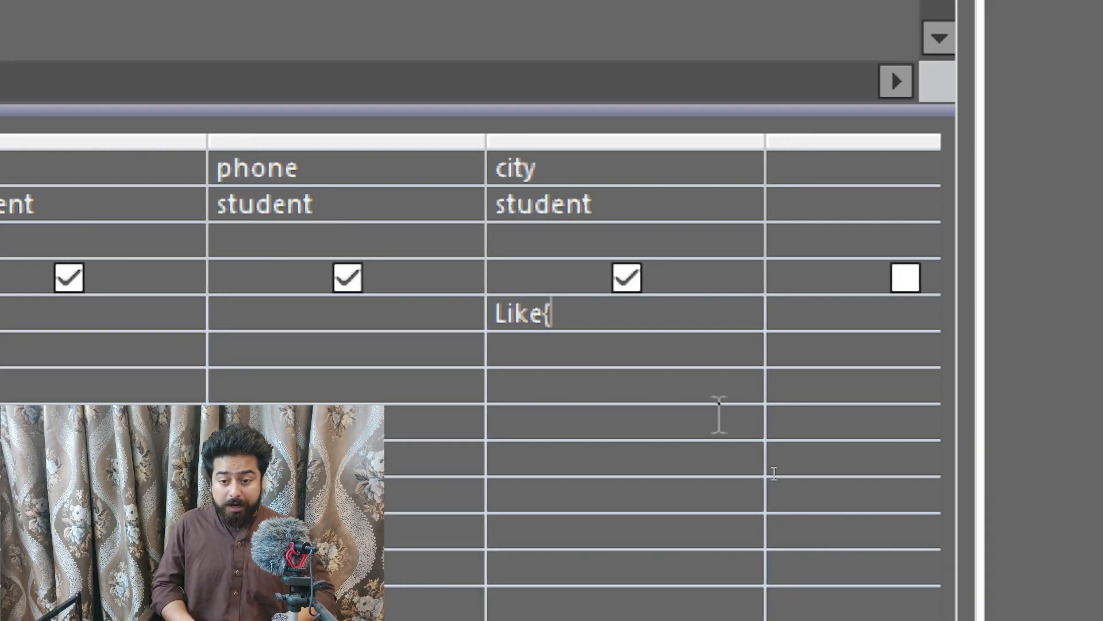
key(BackSpace)
text([)
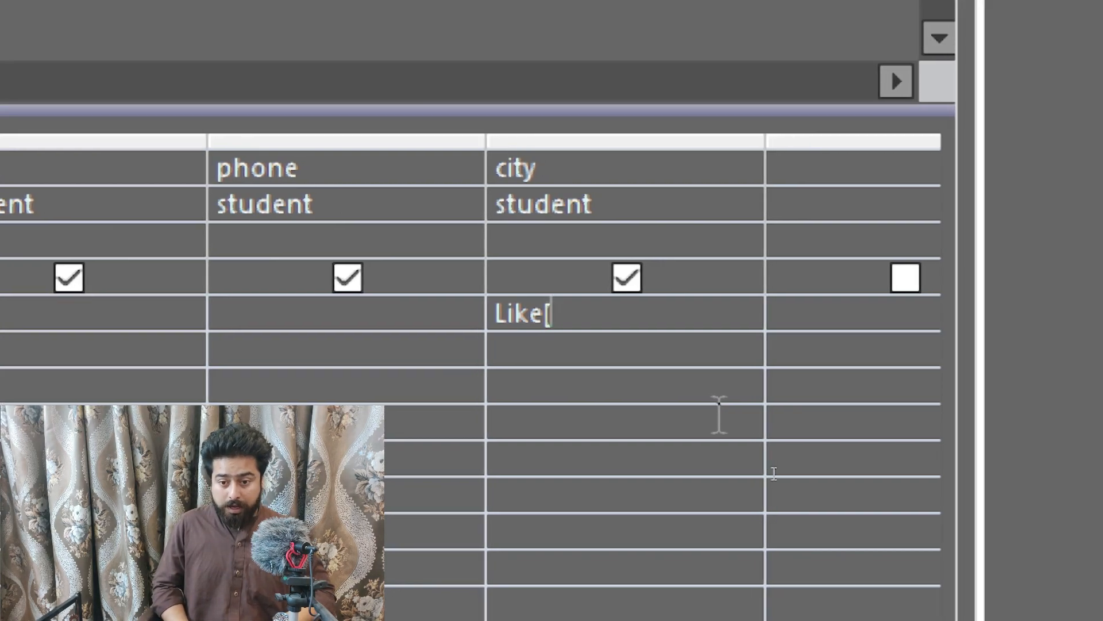
text(])
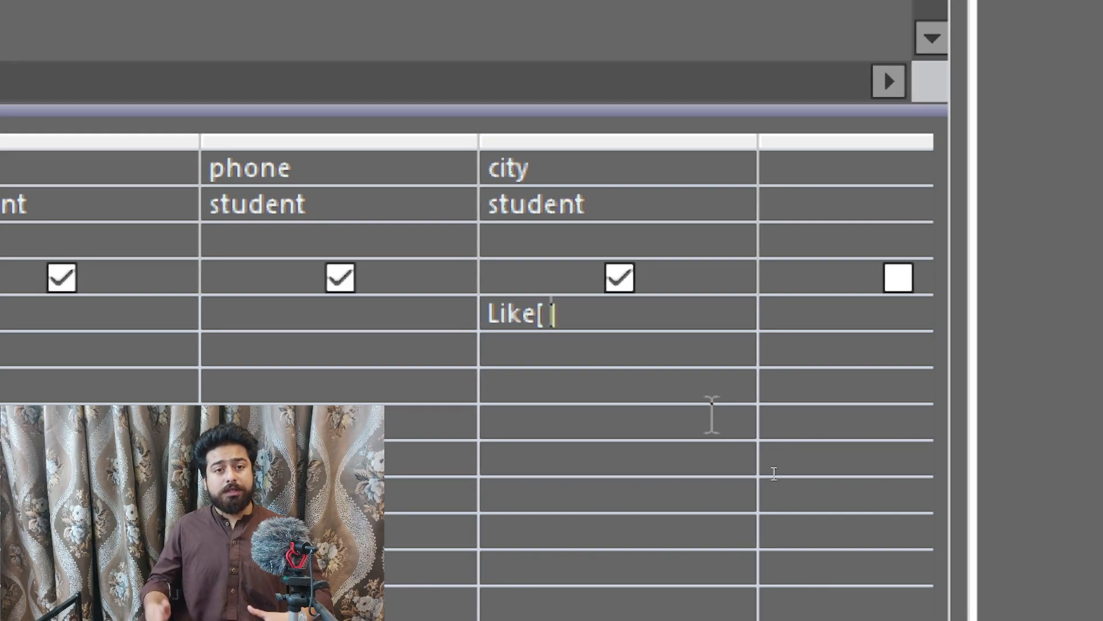
key(Left)
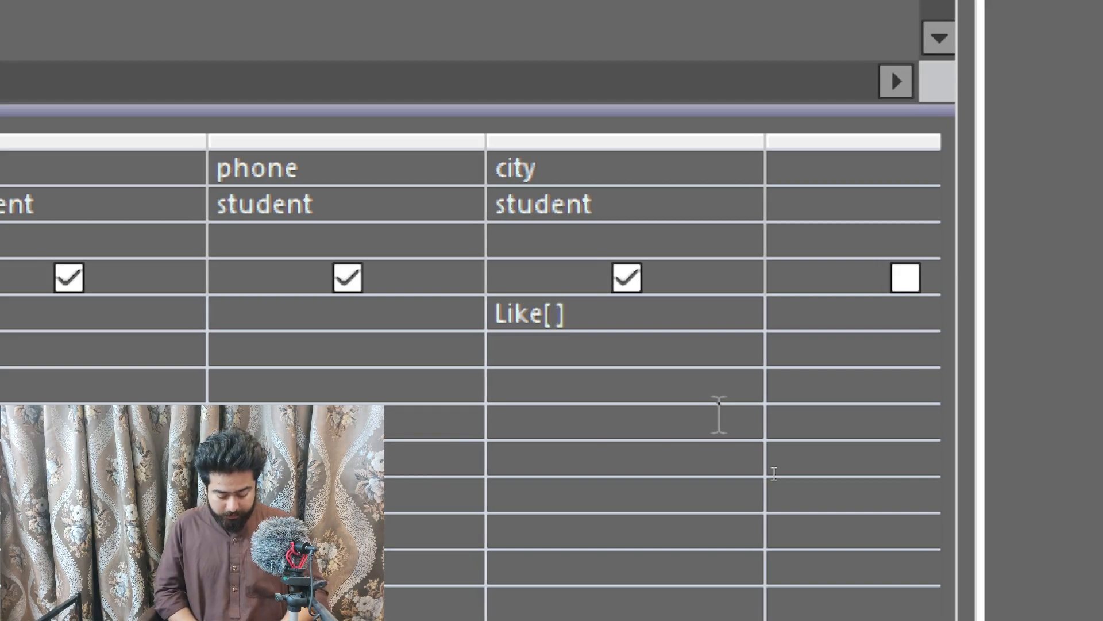
text(Enter City )
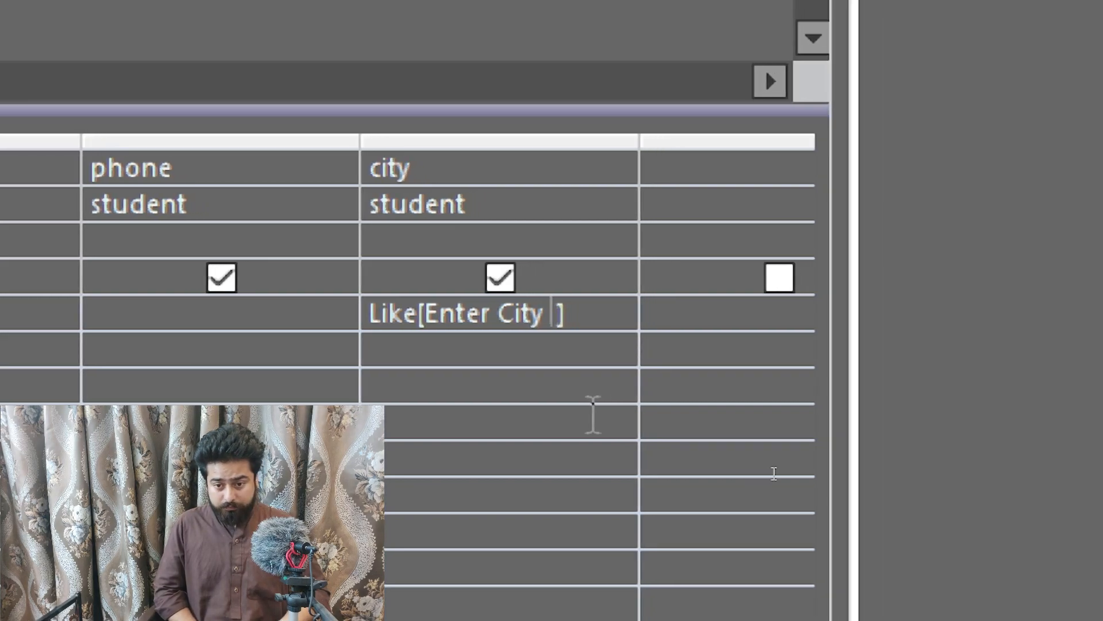
text(Name)
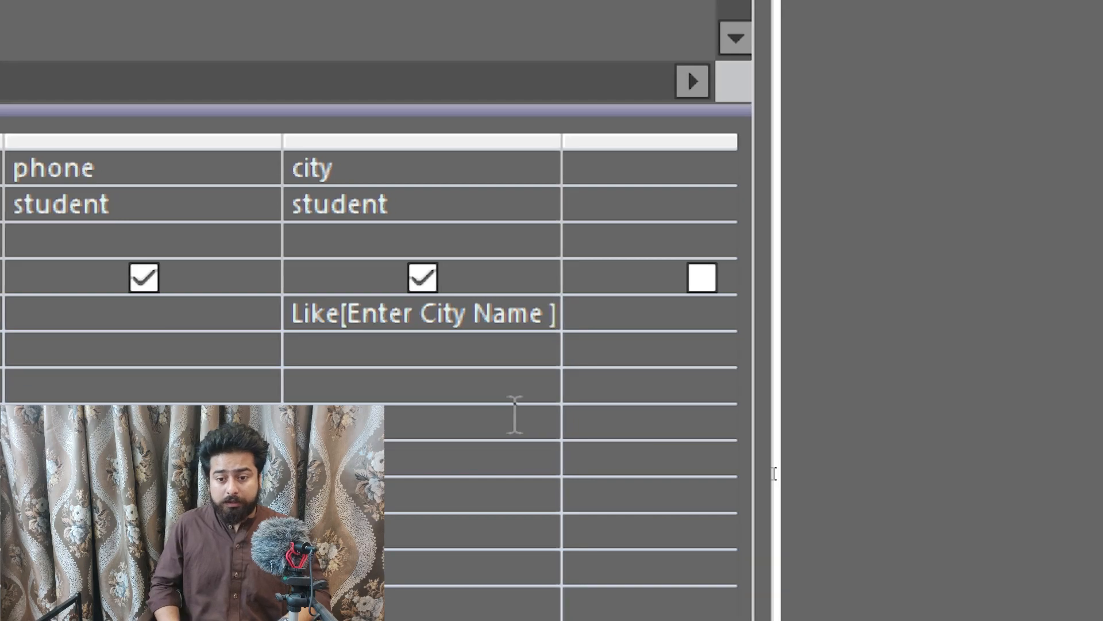
key(BackSpace)
text(])
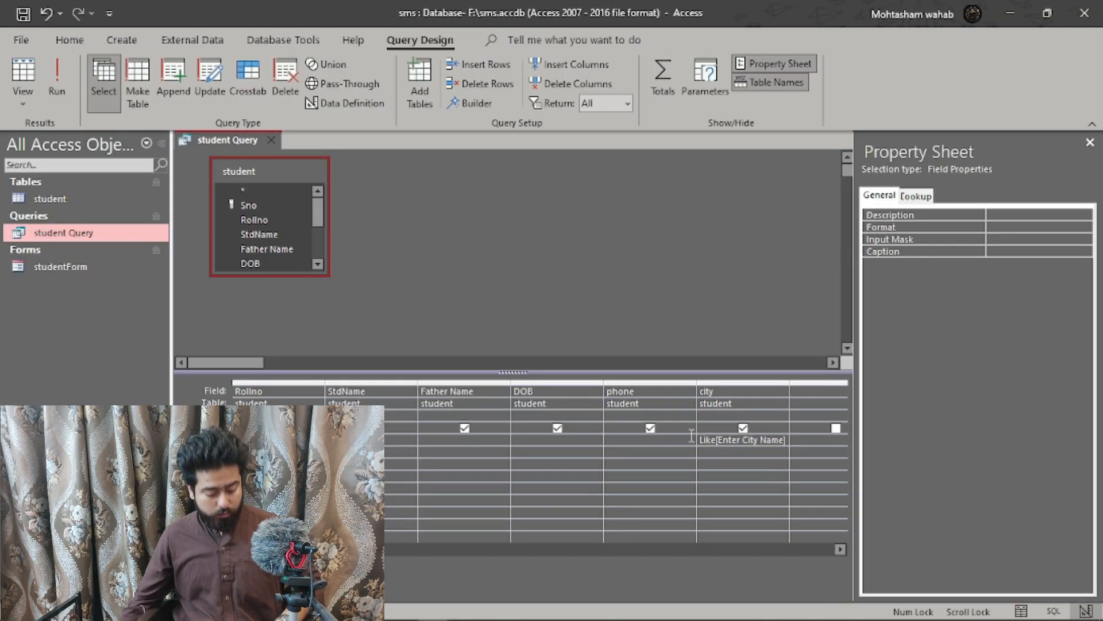
key(Return)
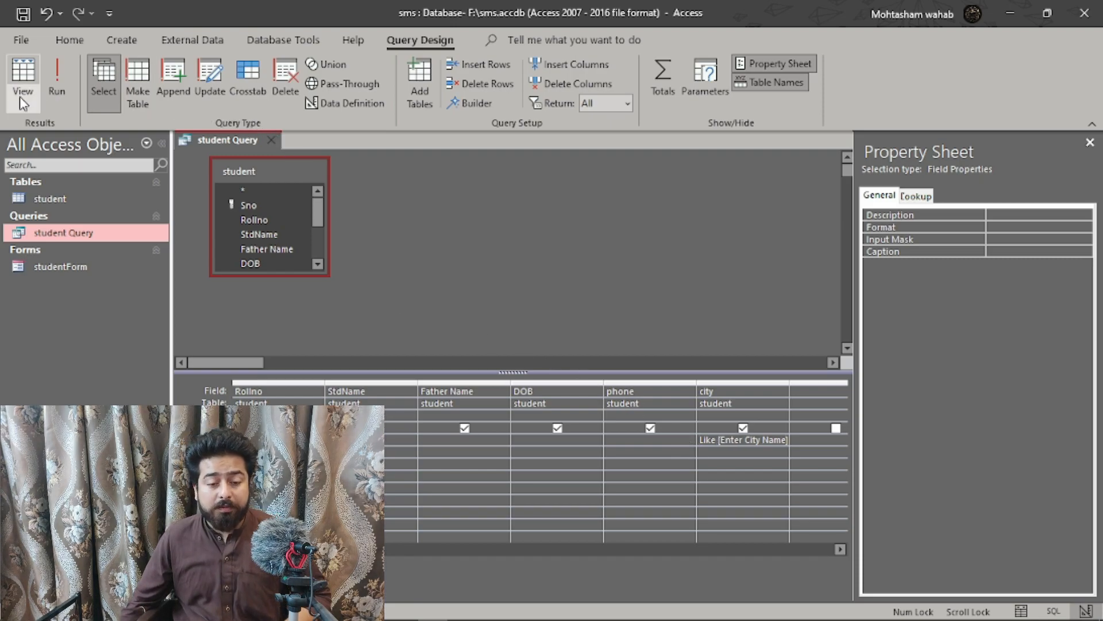
Run student Query and supply islamabad as the city name parameter.
click(57, 81)
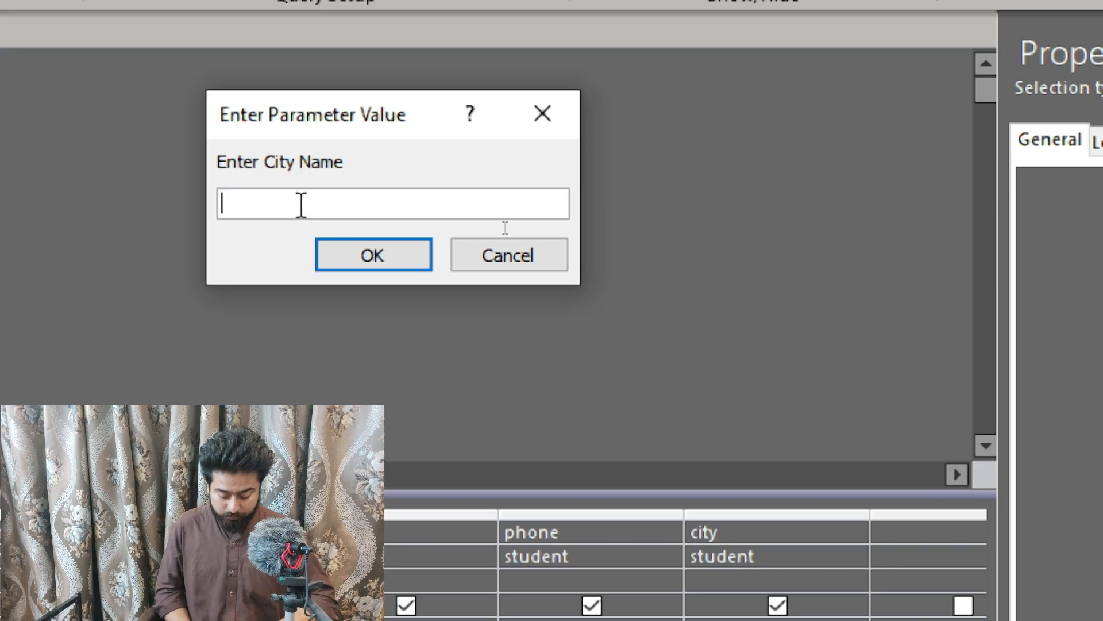
text(islamabad)
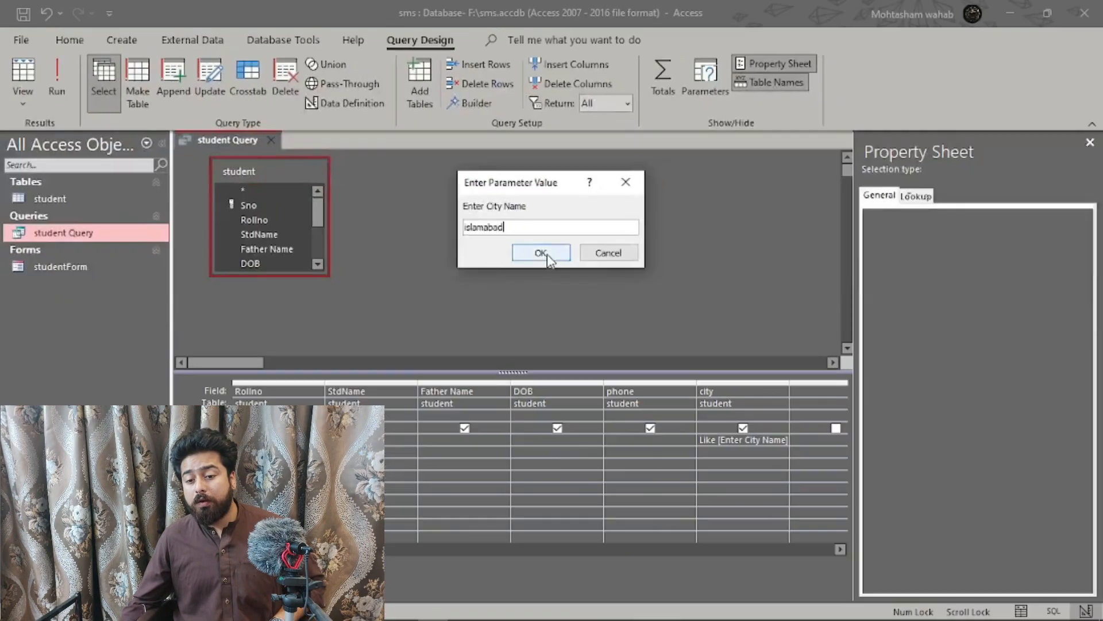
click(632, 364)
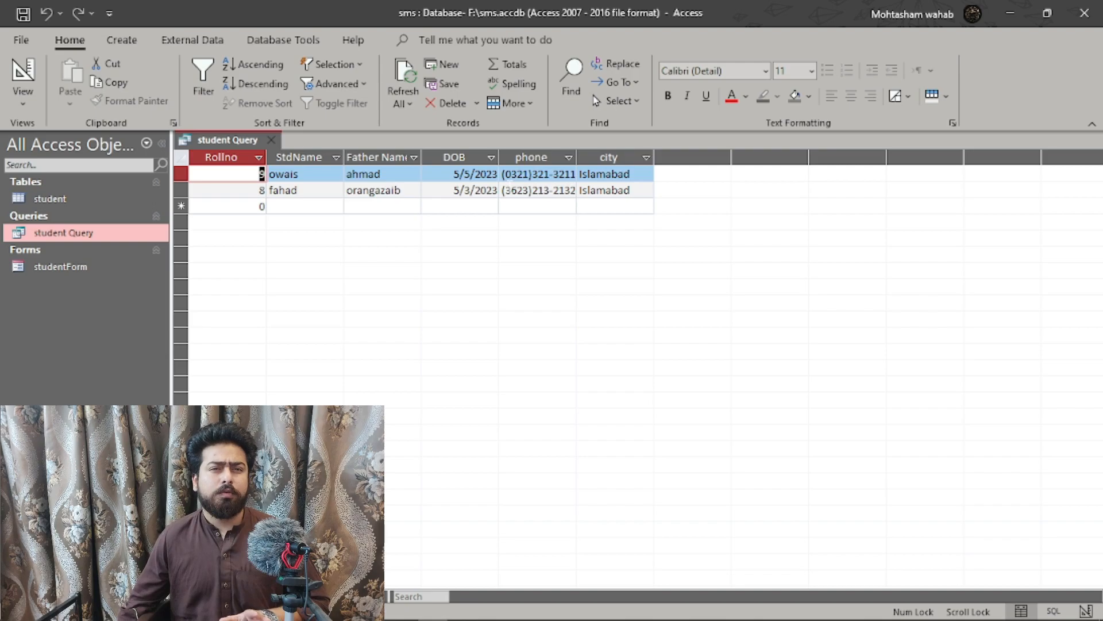
Close student Query, leaving only the list of database objects open.
click(23, 99)
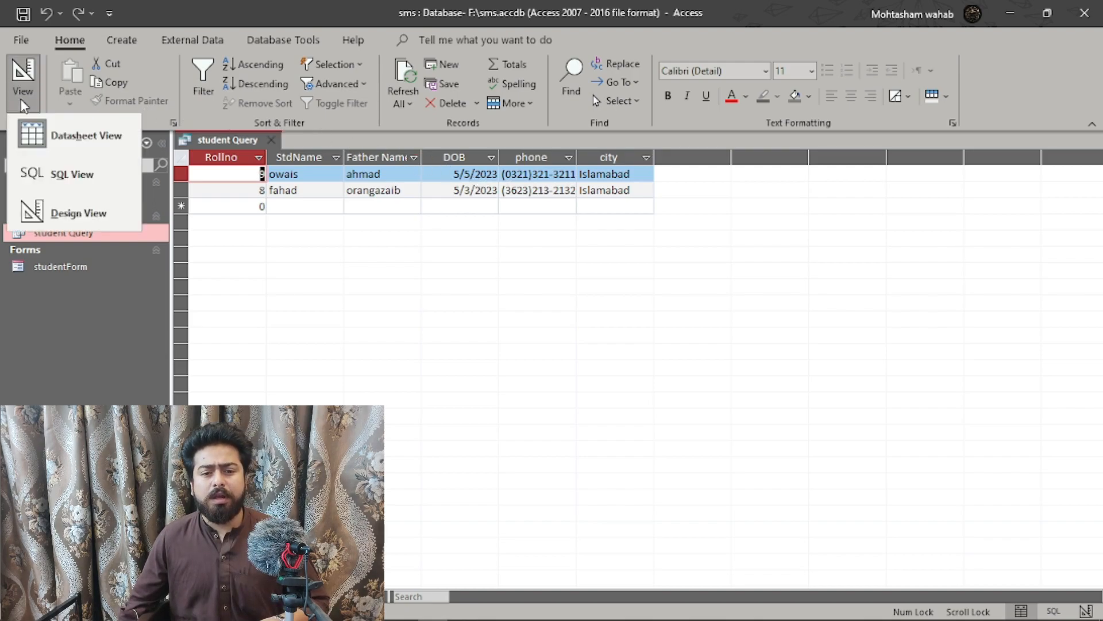
click(90, 148)
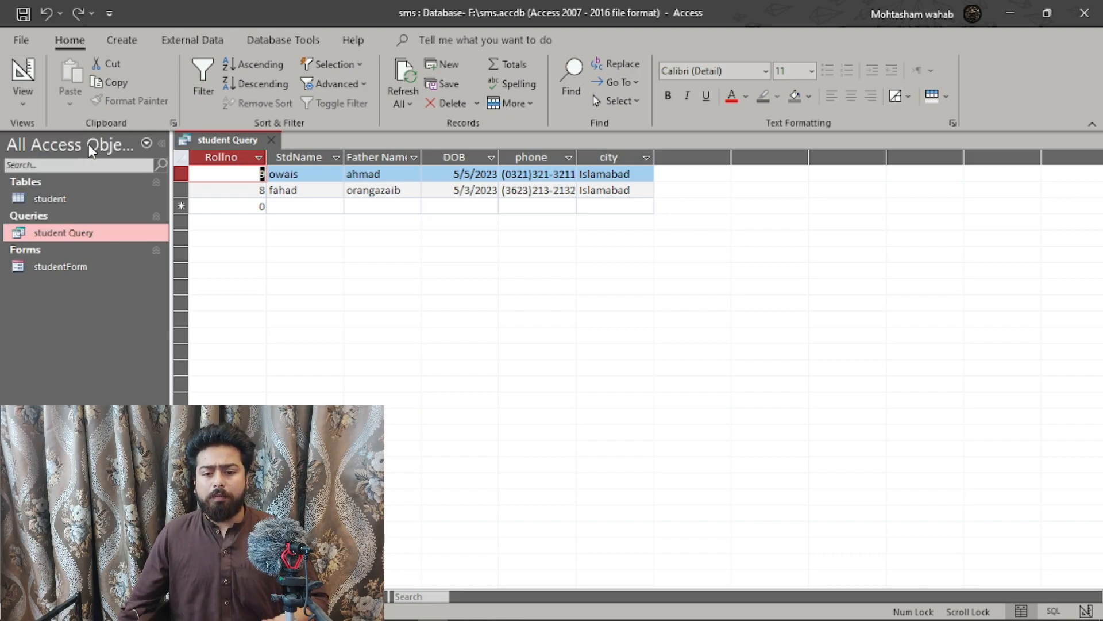
click(270, 140)
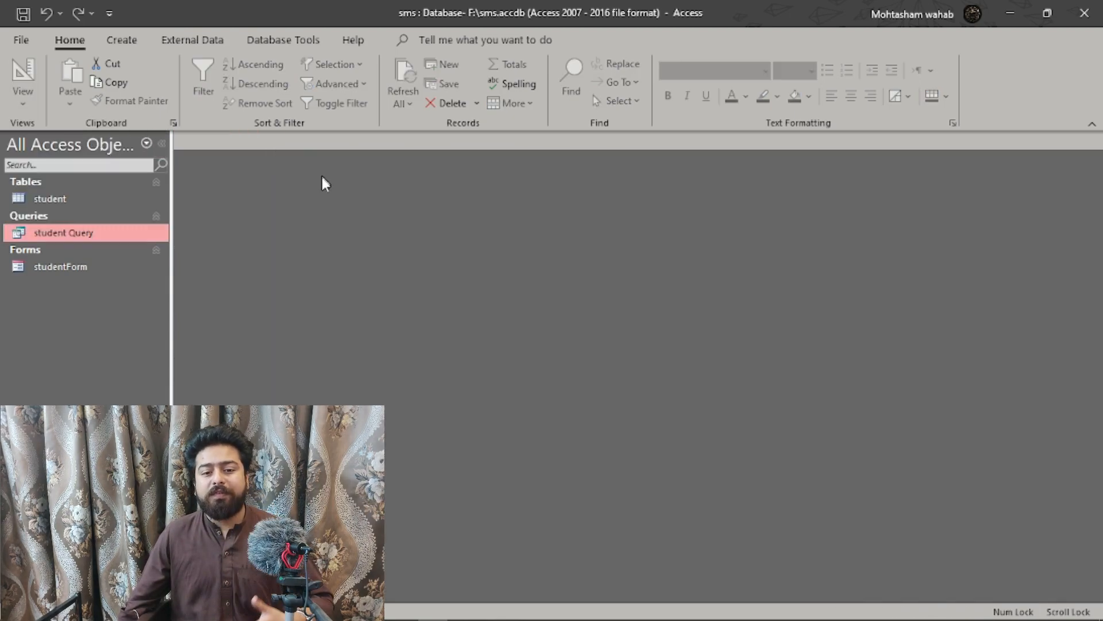
Open studentForm, enlarge its window slightly, and in Design View widen the form to 8.5 inches.
double_click(90, 272)
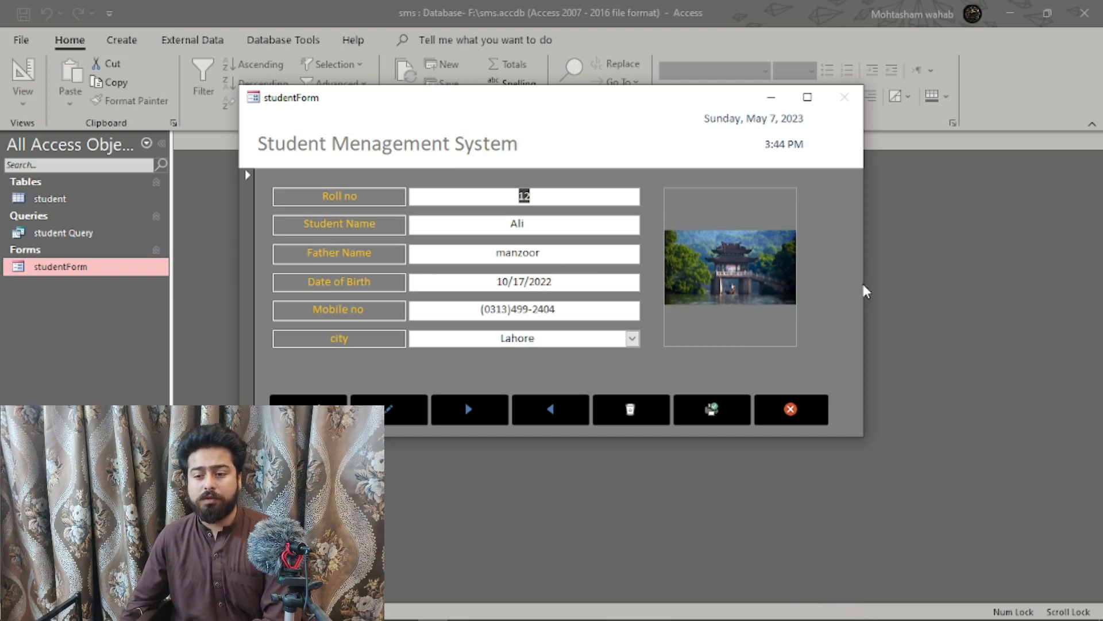
drag(867, 284, 912, 285)
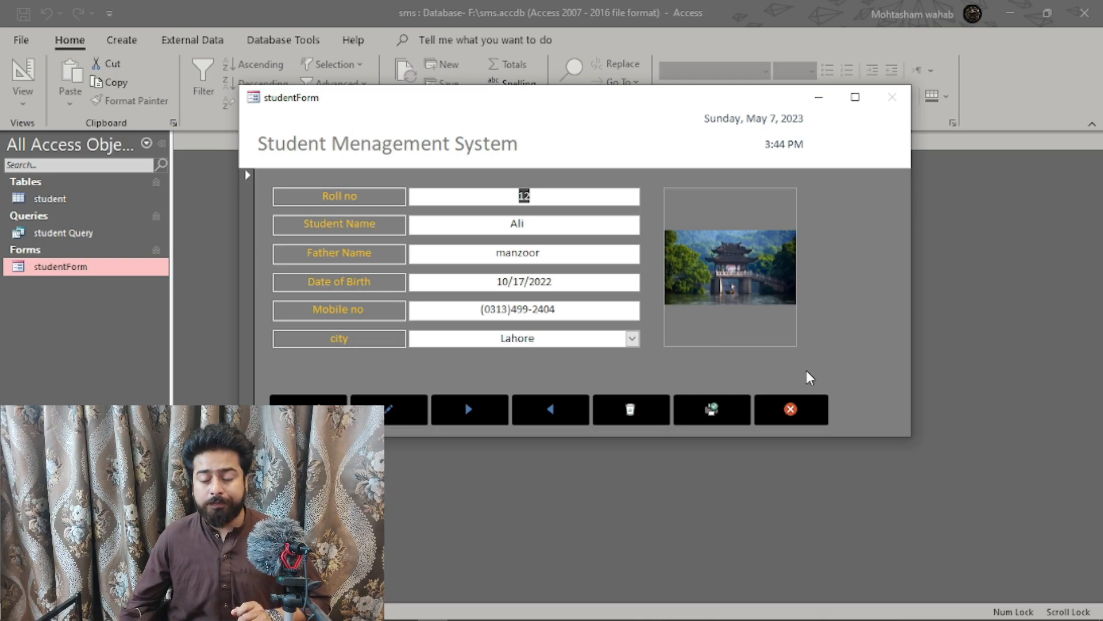
right_click(844, 247)
click(883, 300)
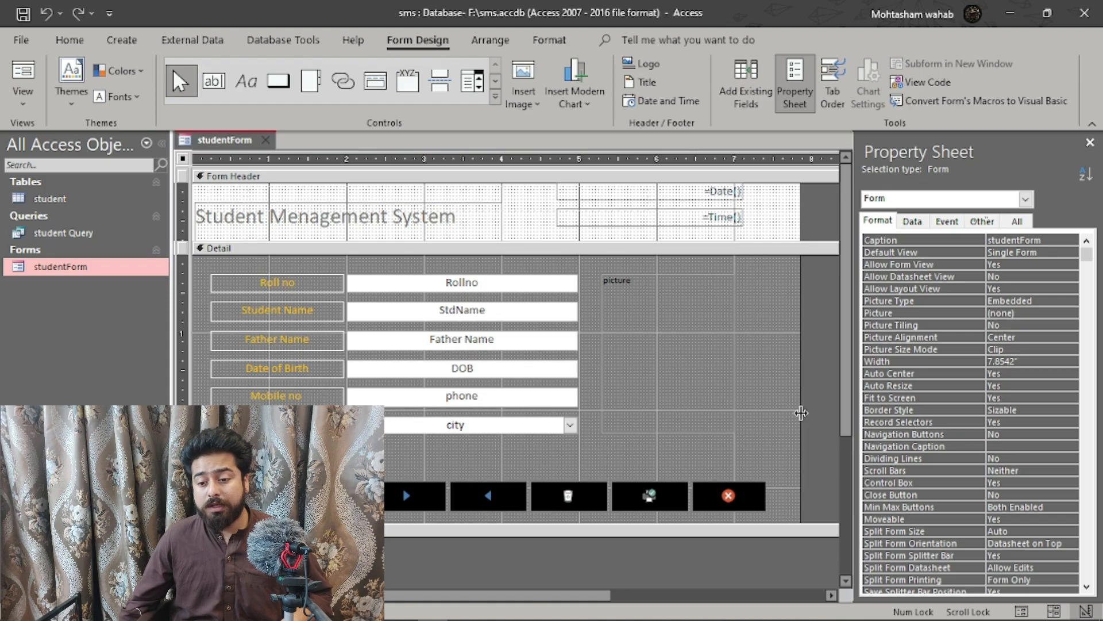
drag(800, 413, 843, 425)
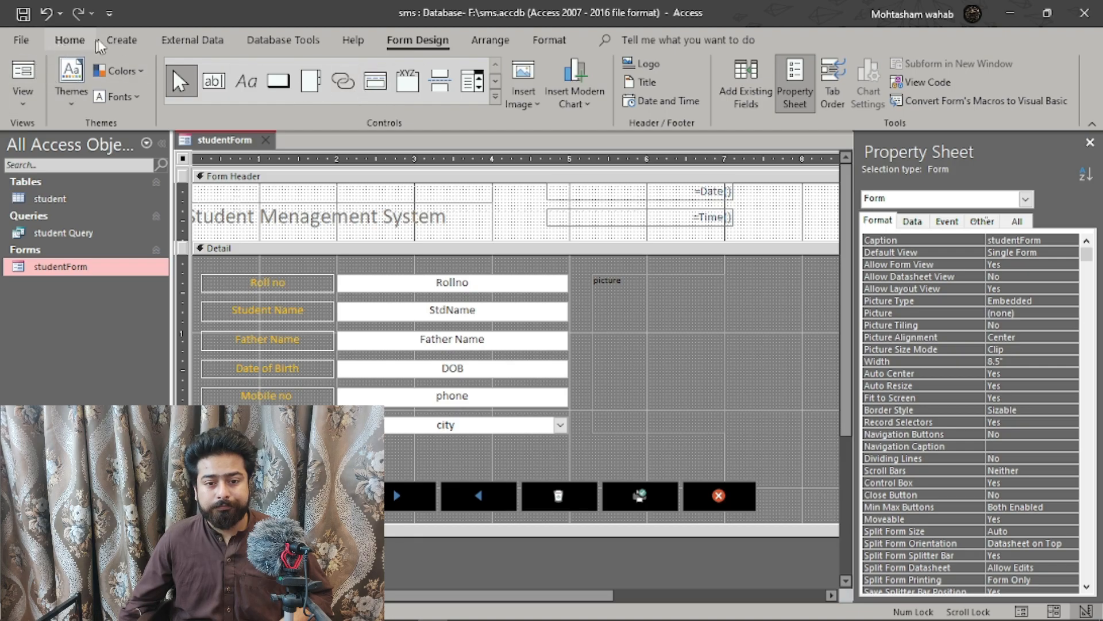
Place a new command button in the form's Detail section, beside the black button with the red cross.
click(122, 41)
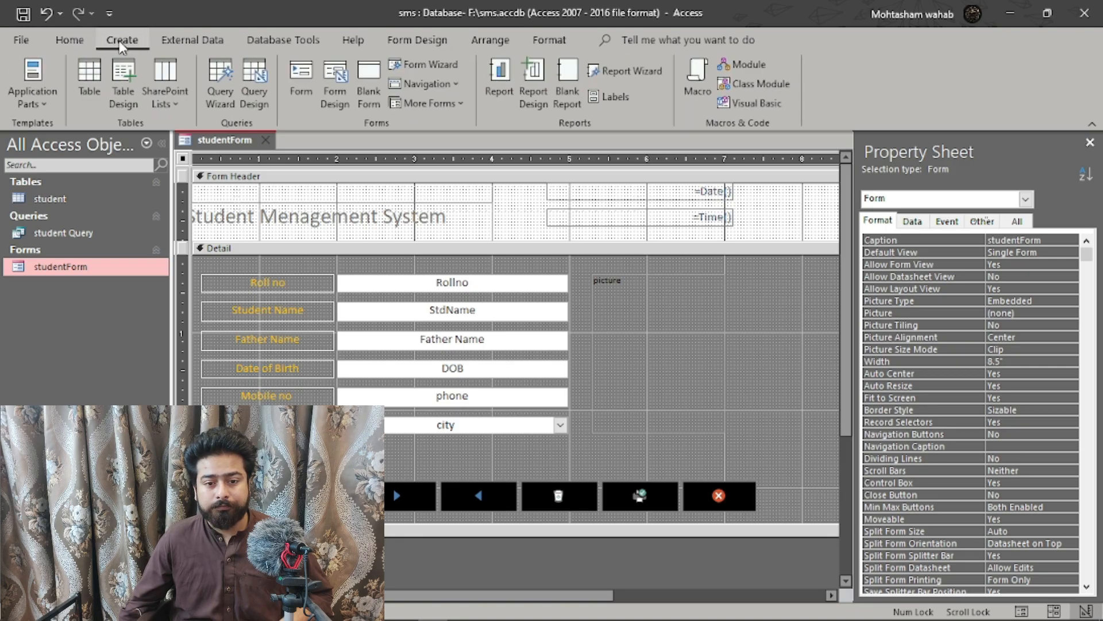
click(70, 41)
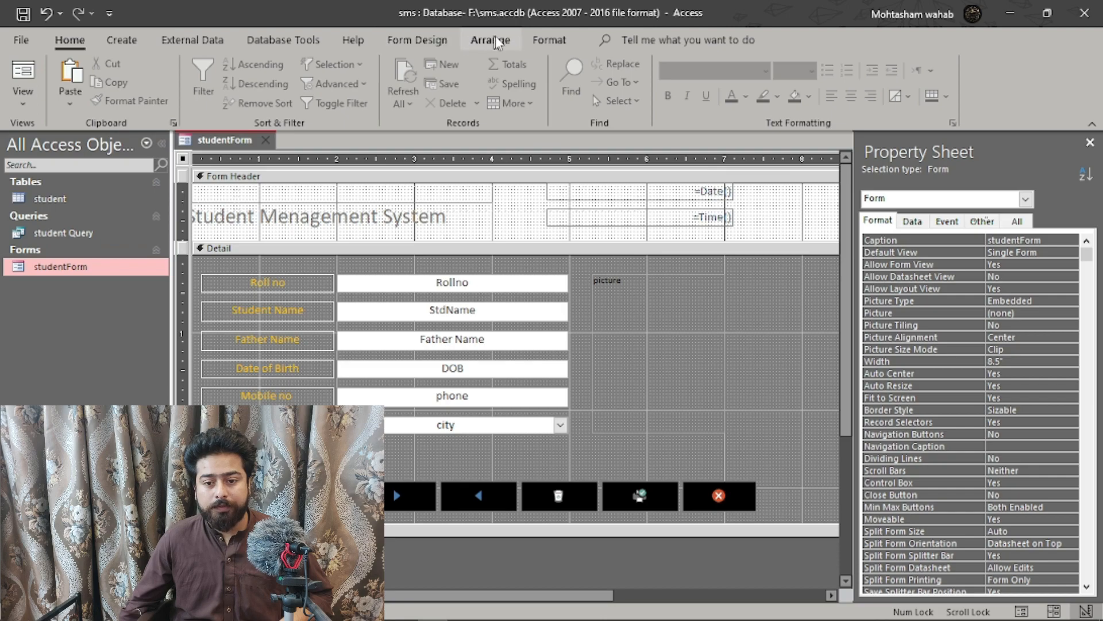
click(443, 42)
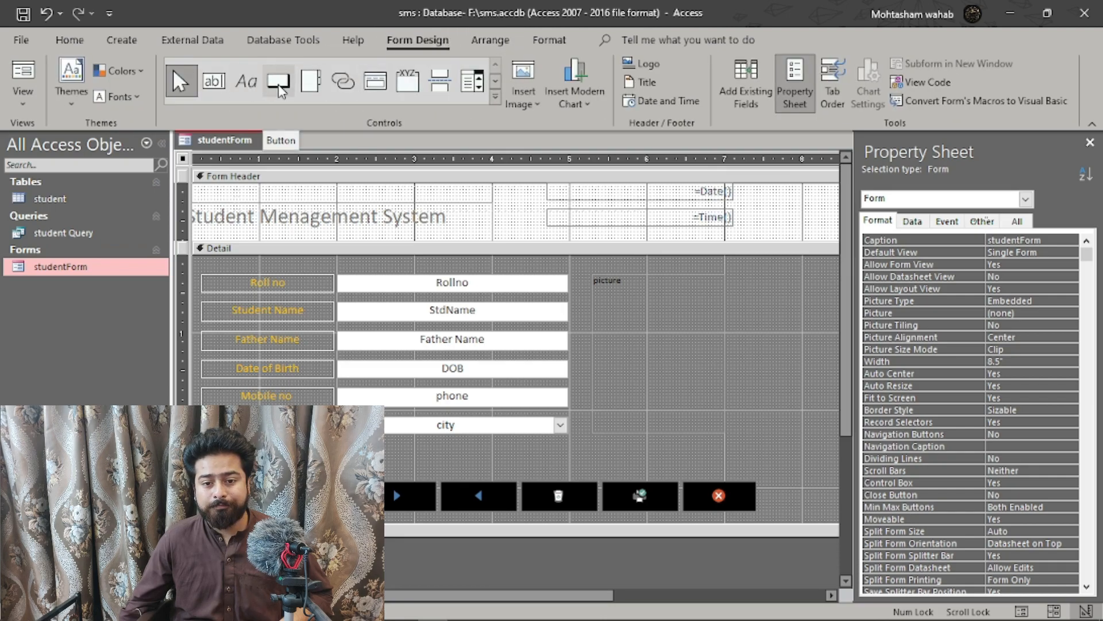
click(280, 87)
click(781, 470)
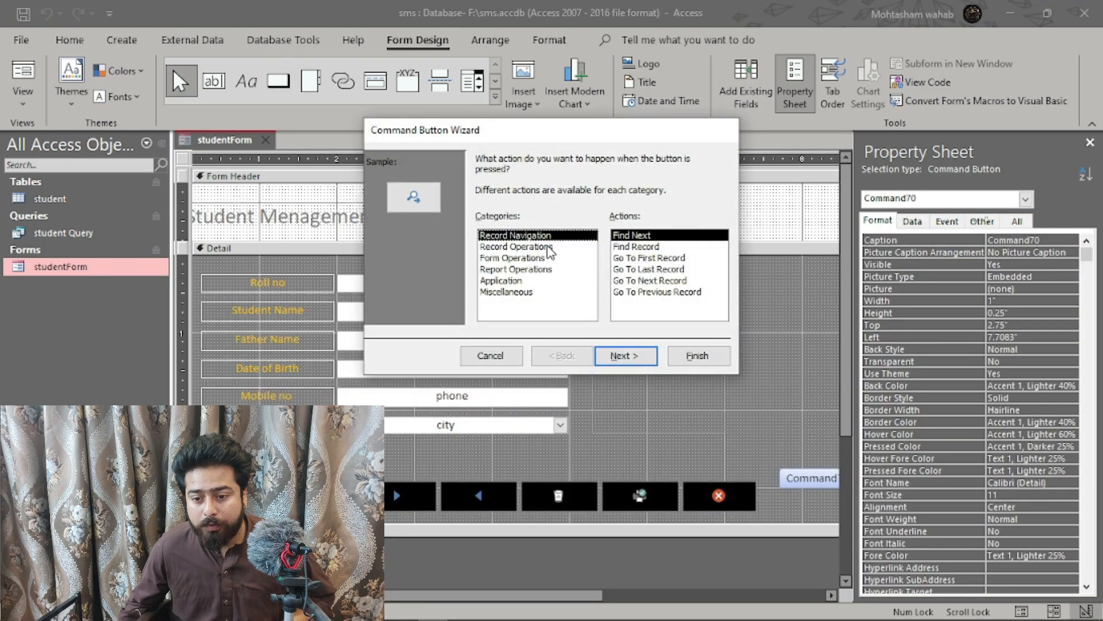
Assign the Miscellaneous action Run Query to the new button, with student Query as the query to run.
click(526, 247)
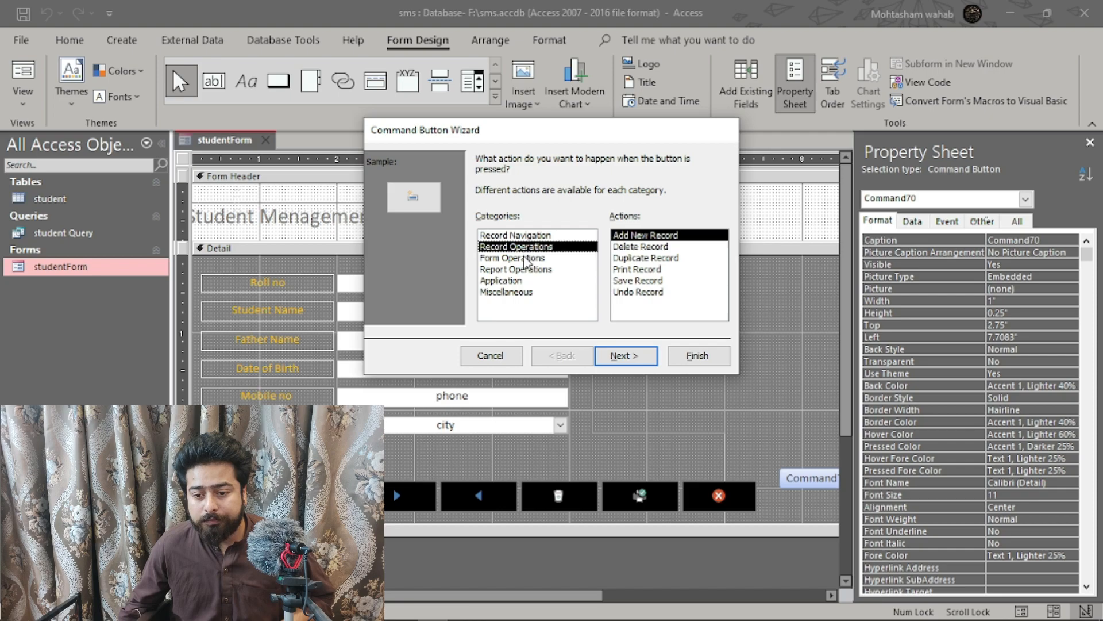
click(525, 259)
click(526, 270)
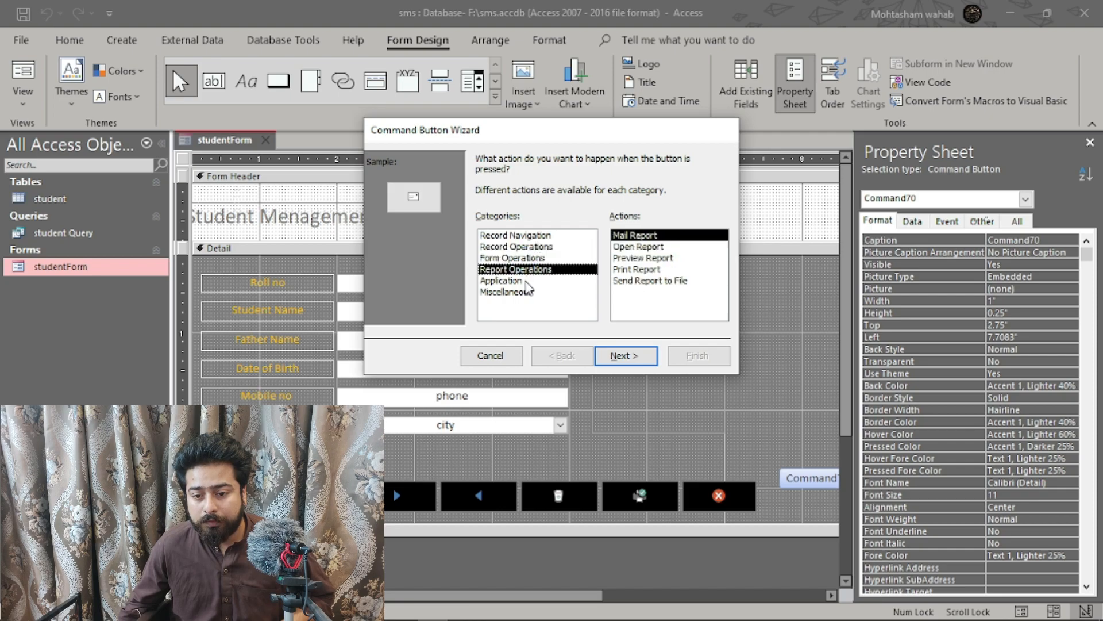
click(526, 281)
click(528, 294)
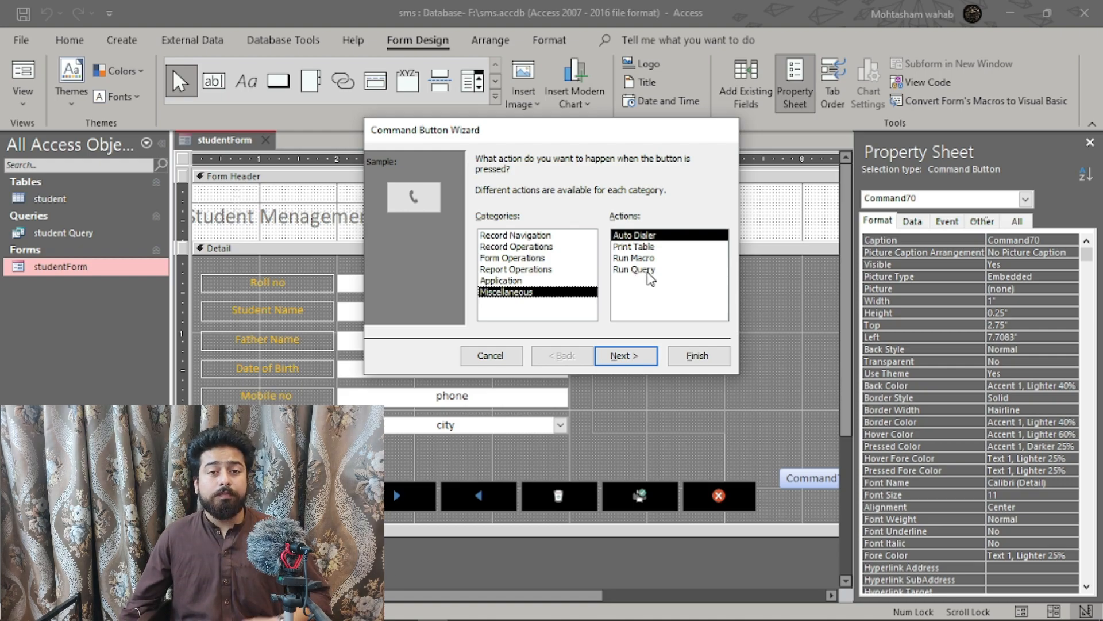
click(638, 269)
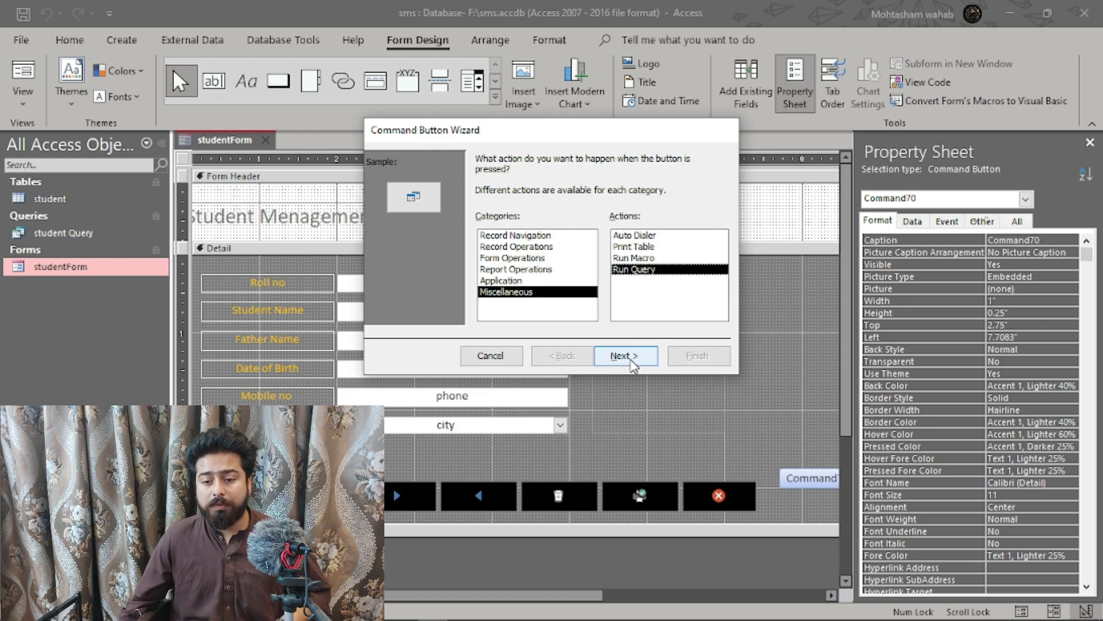
click(632, 359)
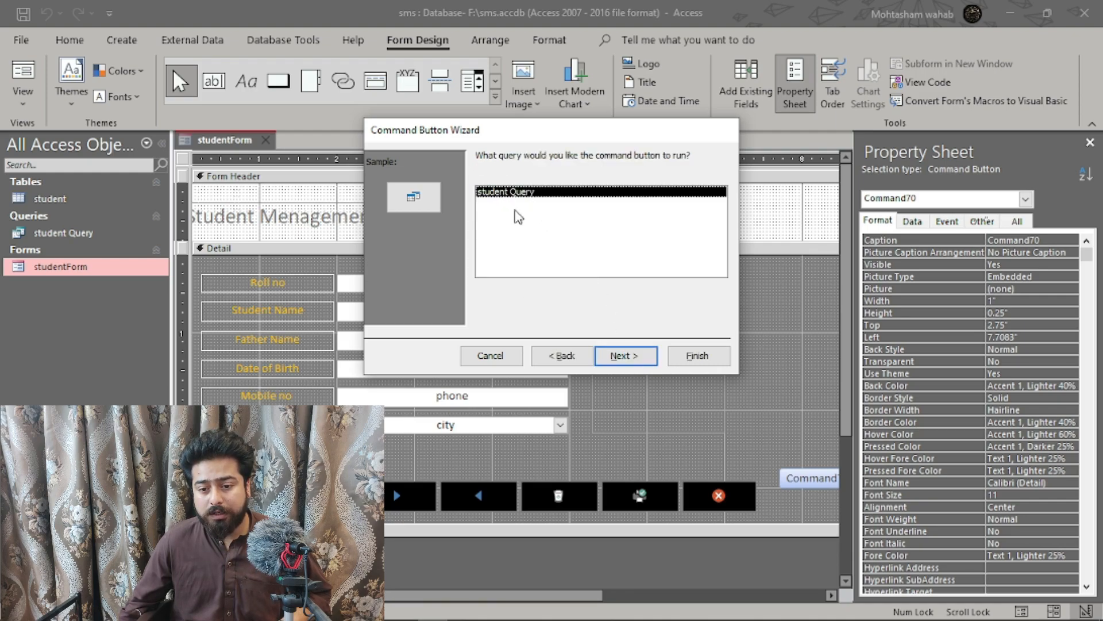
click(632, 357)
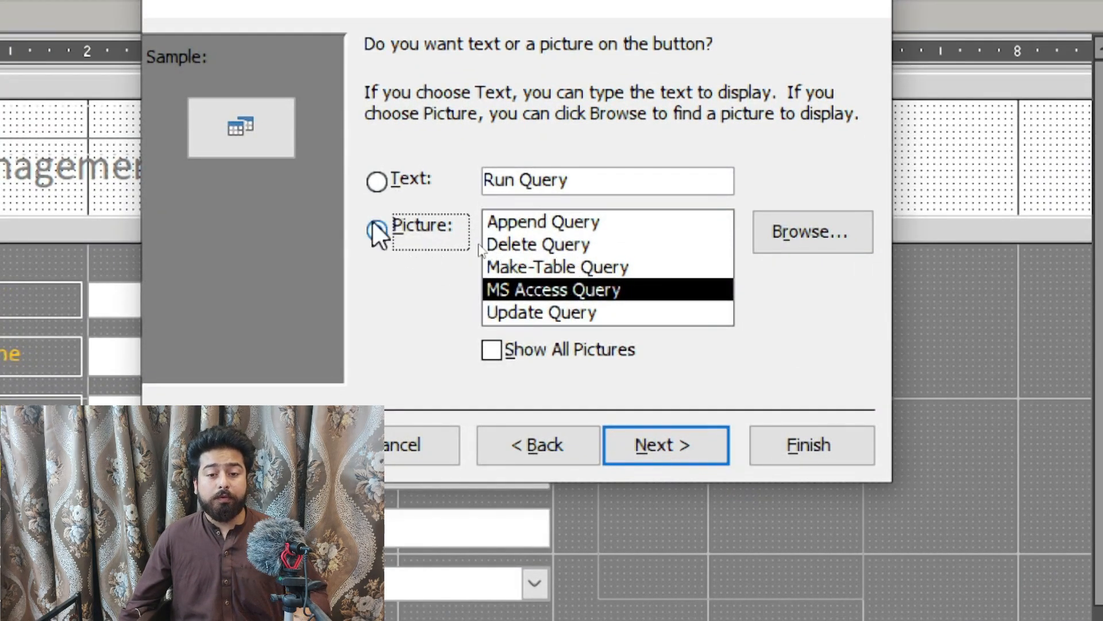
Choose text instead of a picture for the button and clear the default caption.
click(378, 231)
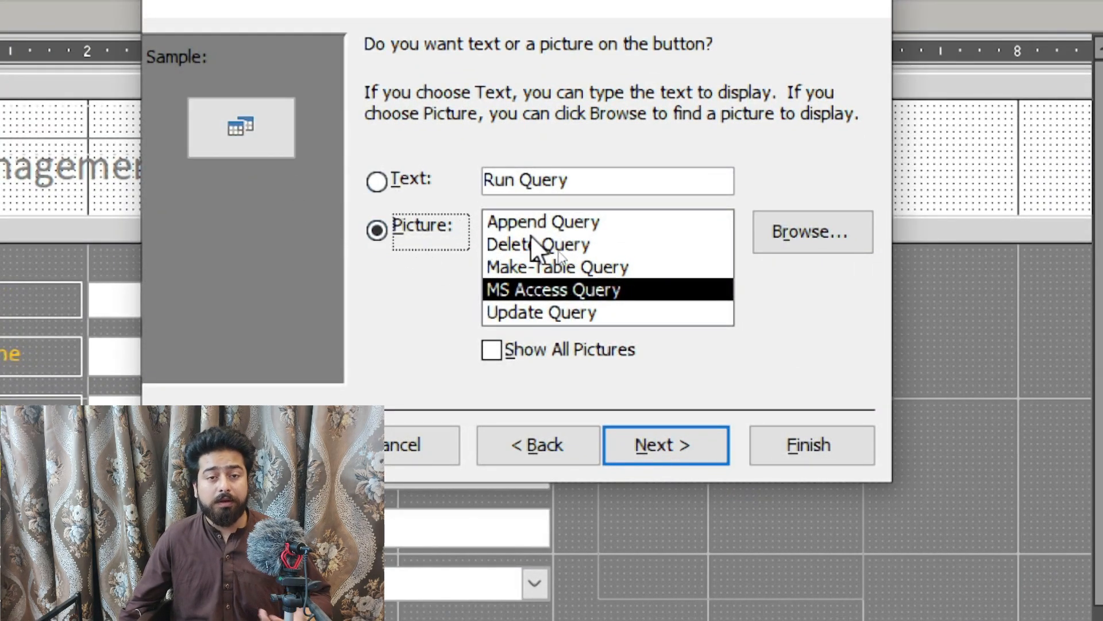
click(377, 182)
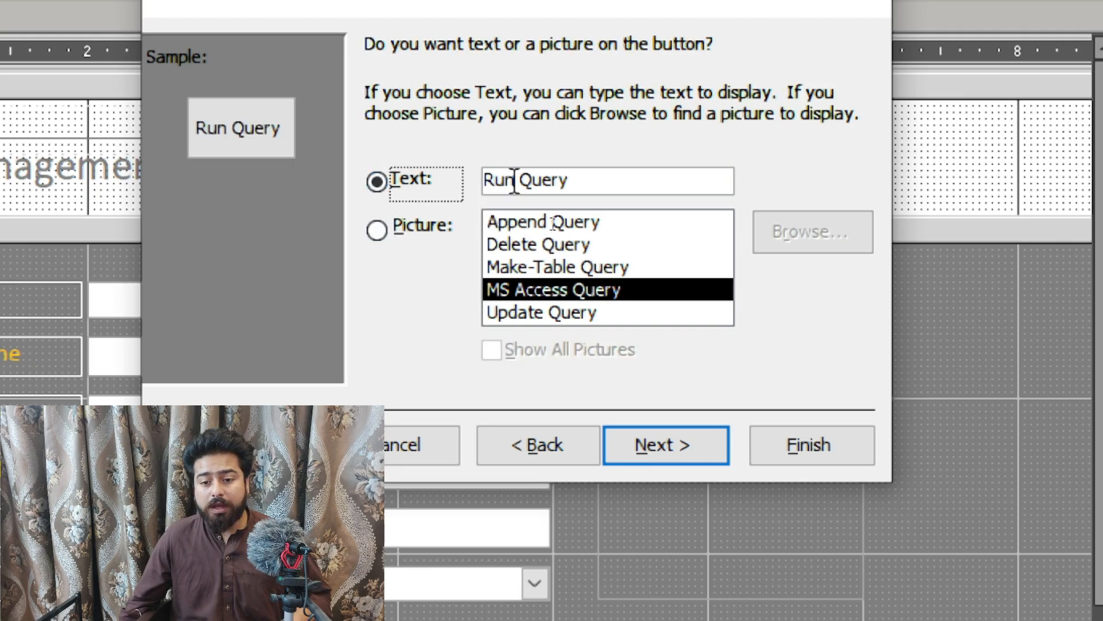
drag(575, 181, 437, 172)
key(BackSpace)
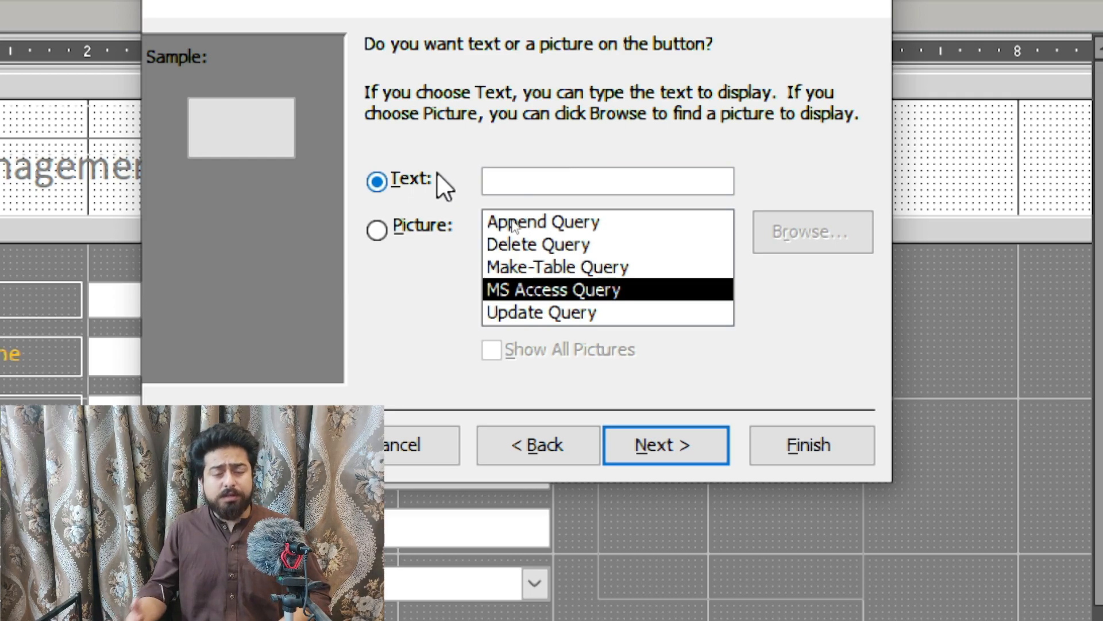
text(Sear)
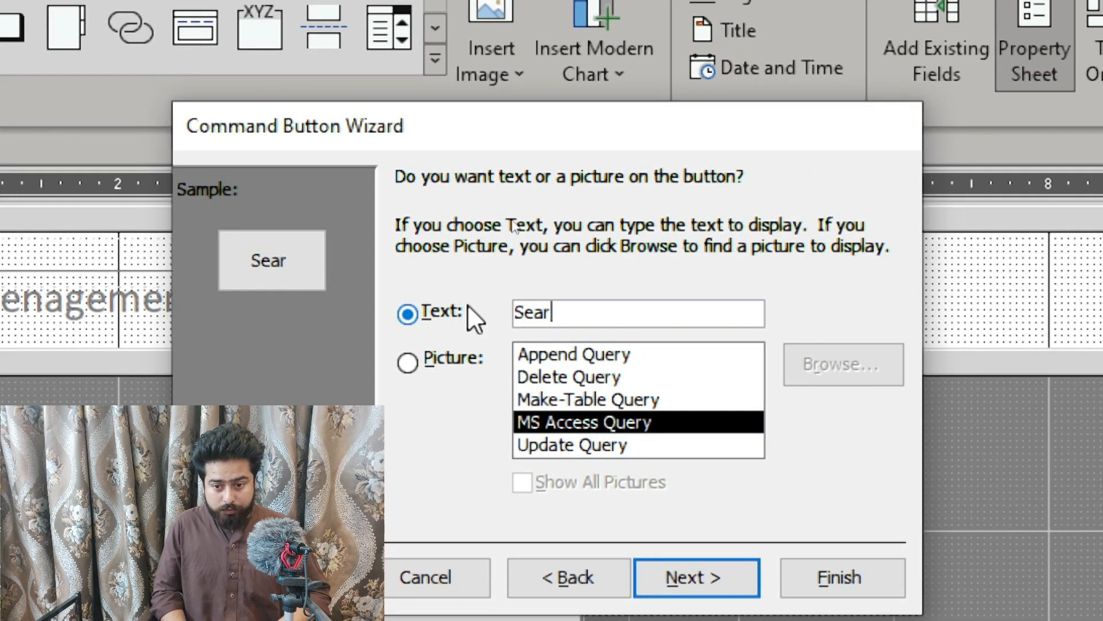
key(BackSpace)
key(BackSpace)
key(BackSpace)
key(BackSpace)
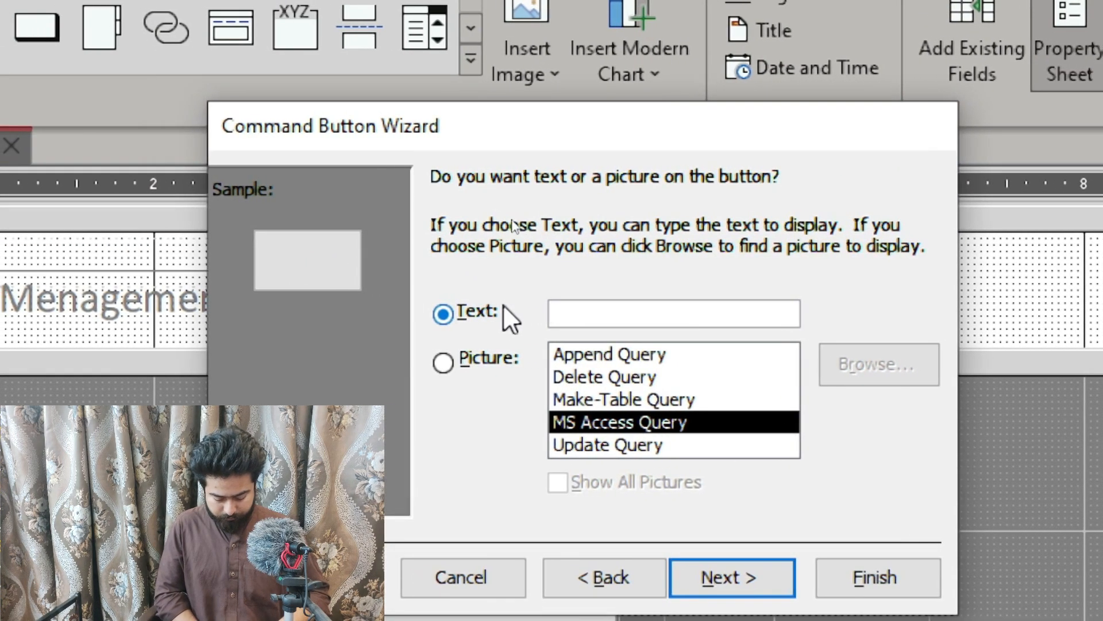
Caption the button Student City, with a capital S, and continue to the wizard's naming page.
text(student )
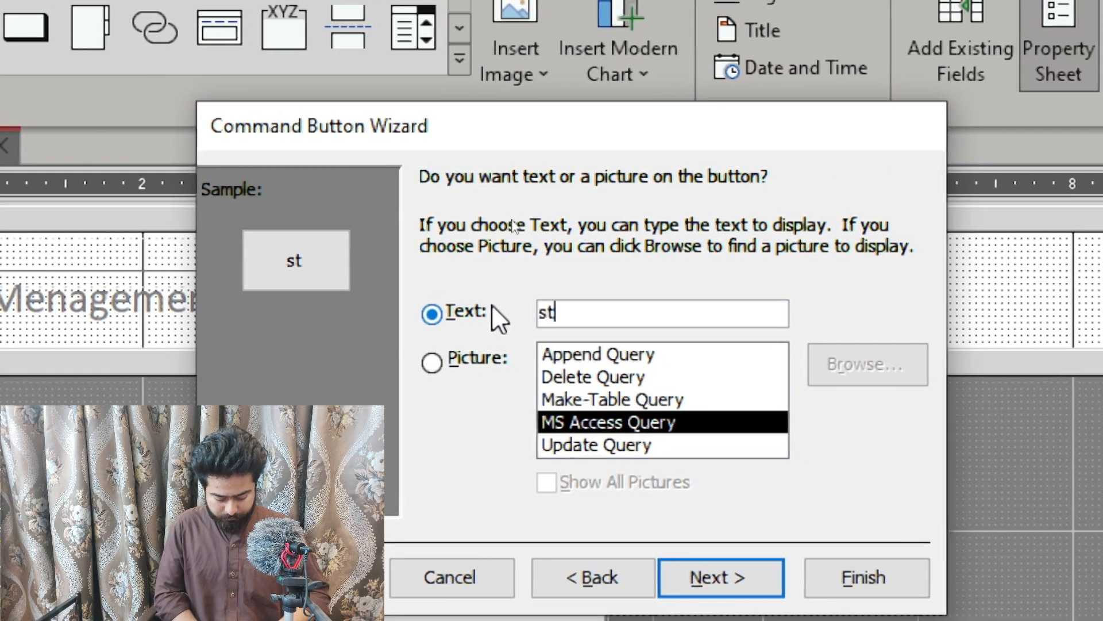
text(City)
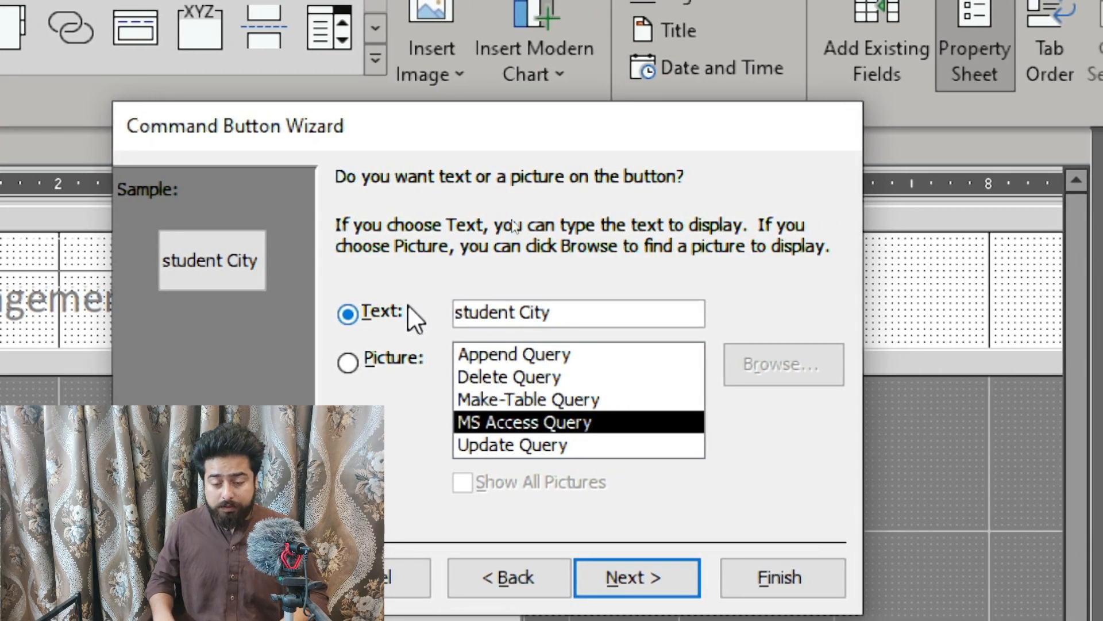
key(Left)
key(Left)
key(Left)
key(Left)
key(Left)
key(Left)
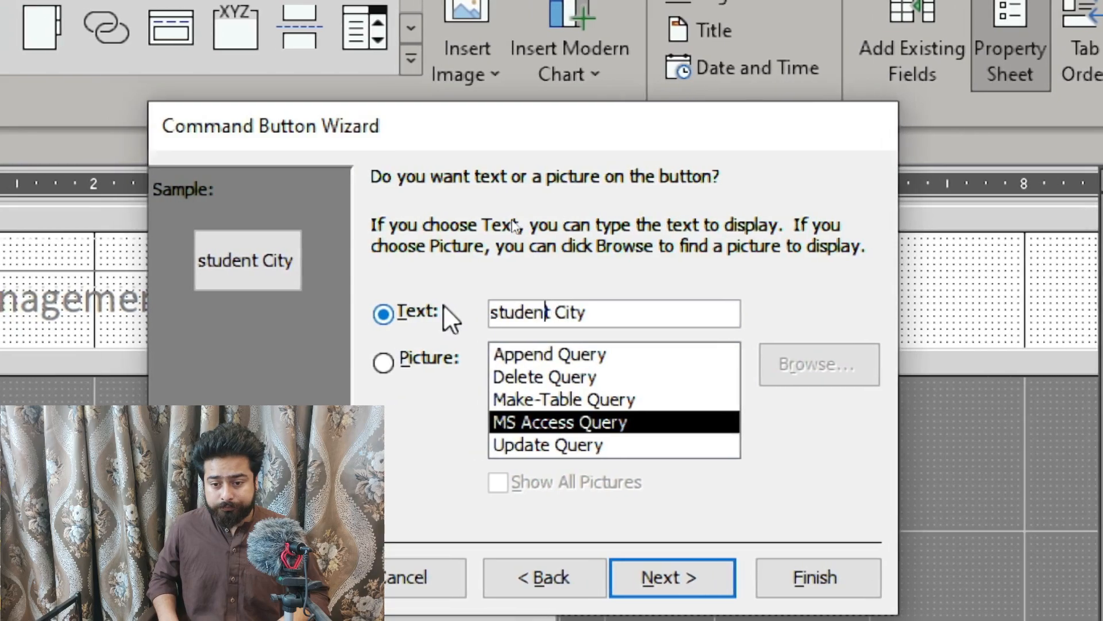
key(Left)
key(Left)
key(Left)
key(Left)
key(Left)
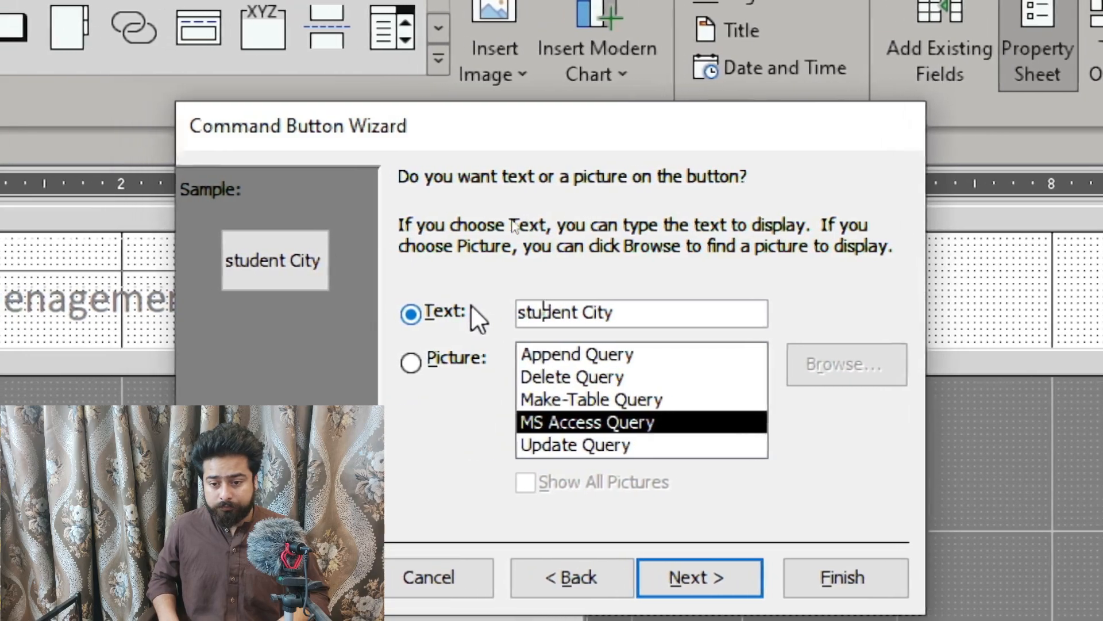
key(BackSpace)
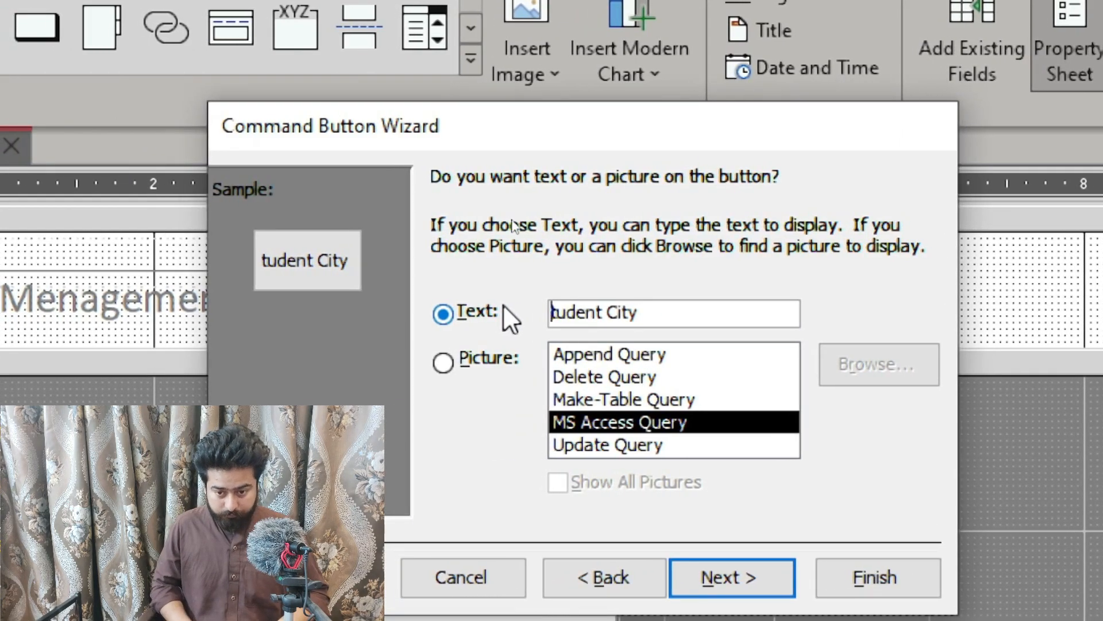
text(S)
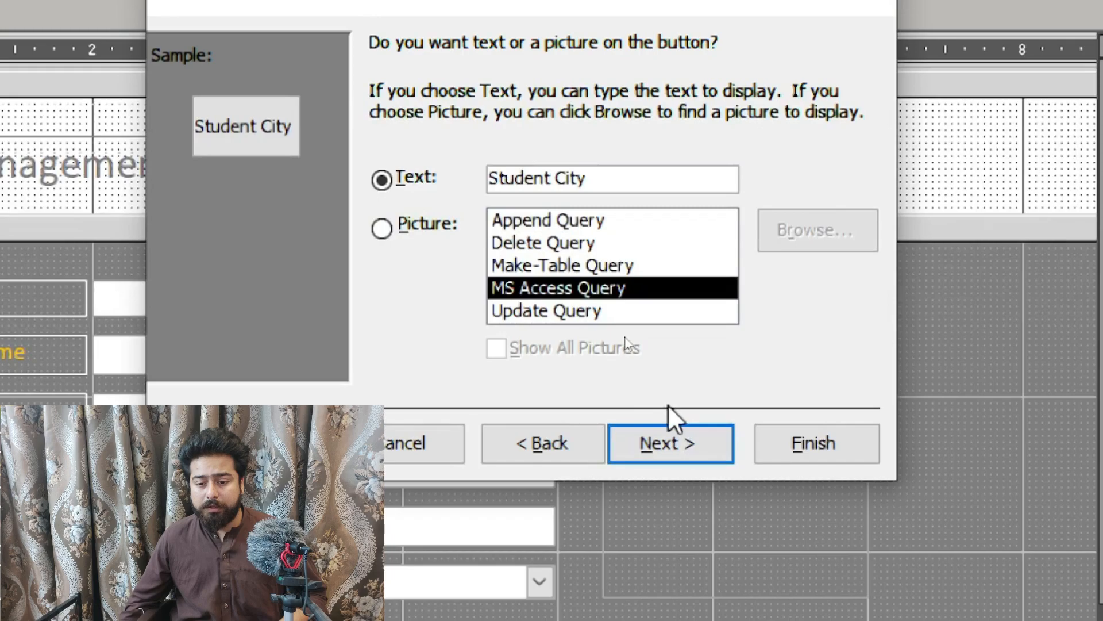
click(690, 454)
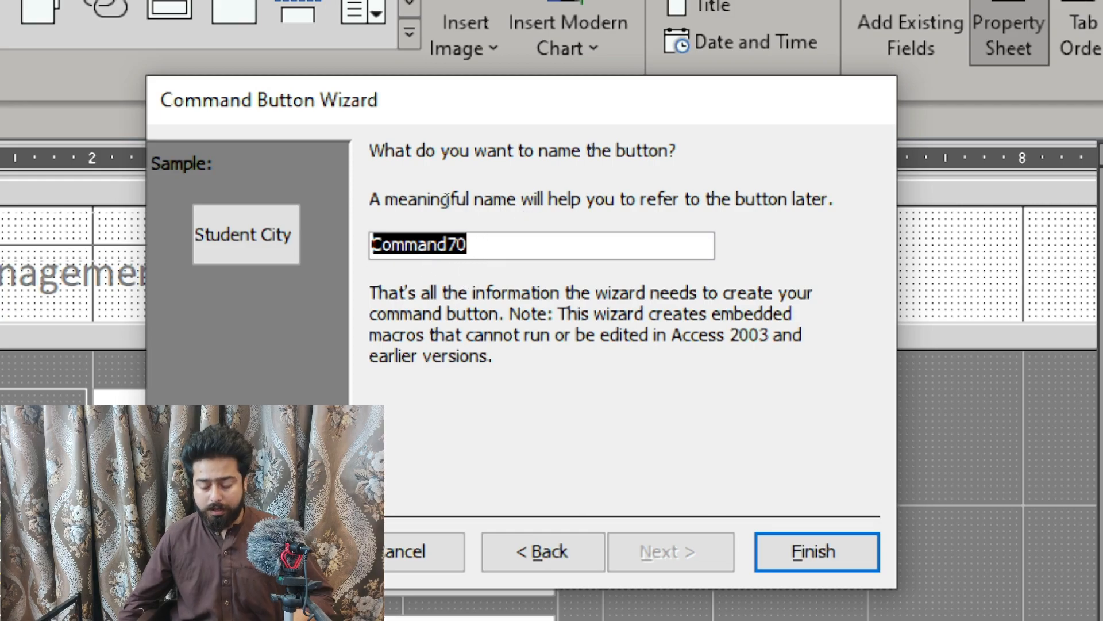
key(BackSpace)
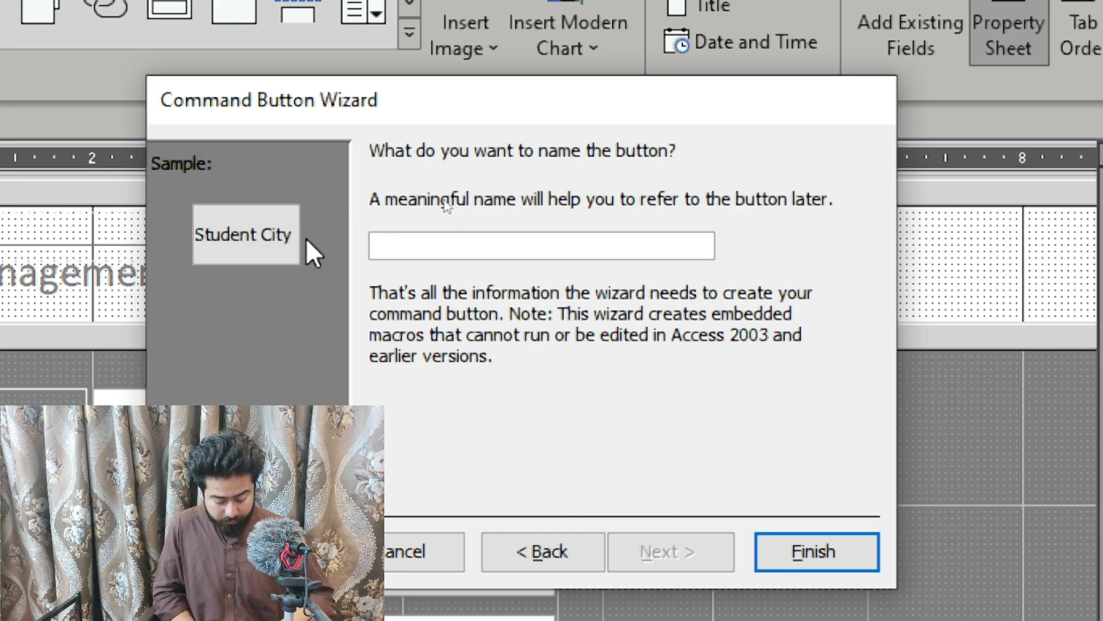
text(Search)
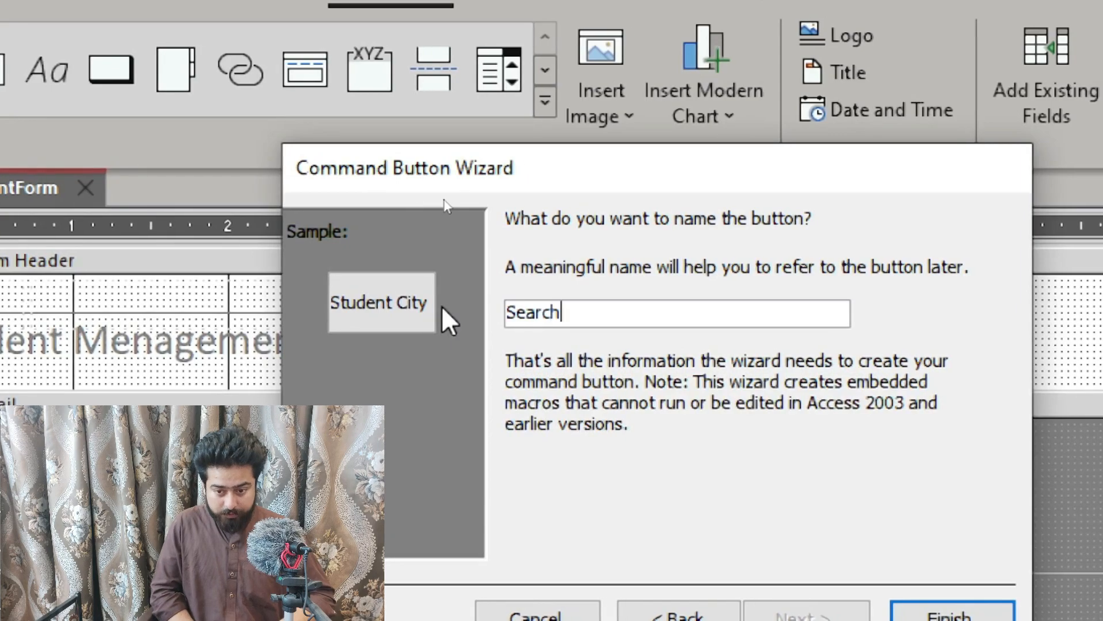
text(by)
key(BackSpace)
key(BackSpace)
key(BackSpace)
key(BackSpace)
key(BackSpace)
key(BackSpace)
key(BackSpace)
key(BackSpace)
Name the button btnCity and complete the Command Button Wizard.
text(btn)
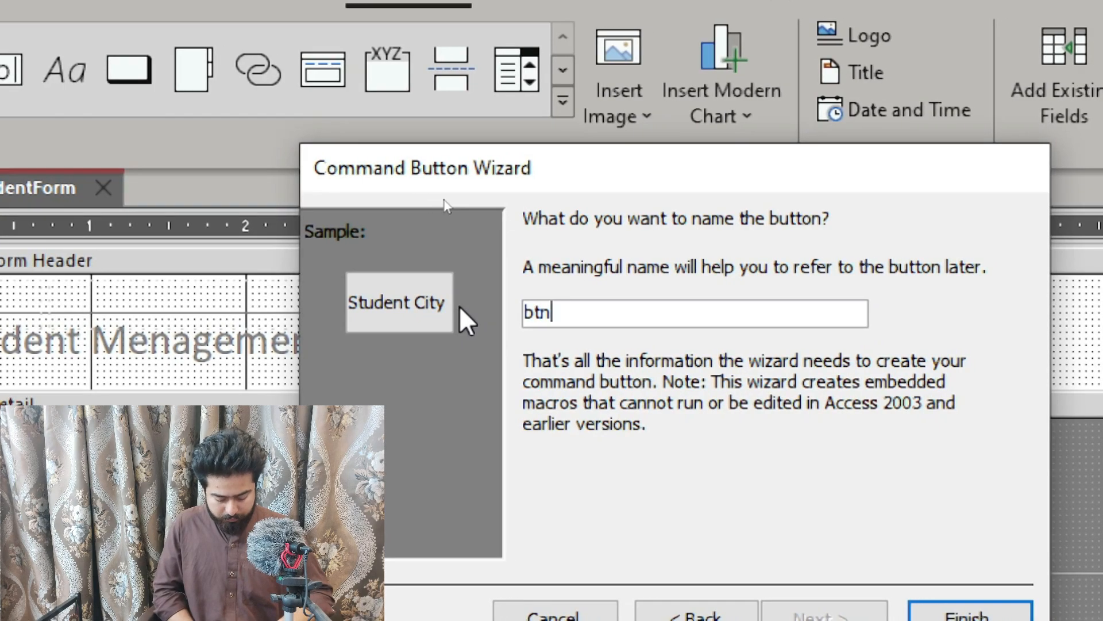
text(Cirty)
key(BackSpace)
key(BackSpace)
key(BackSpace)
key(BackSpace)
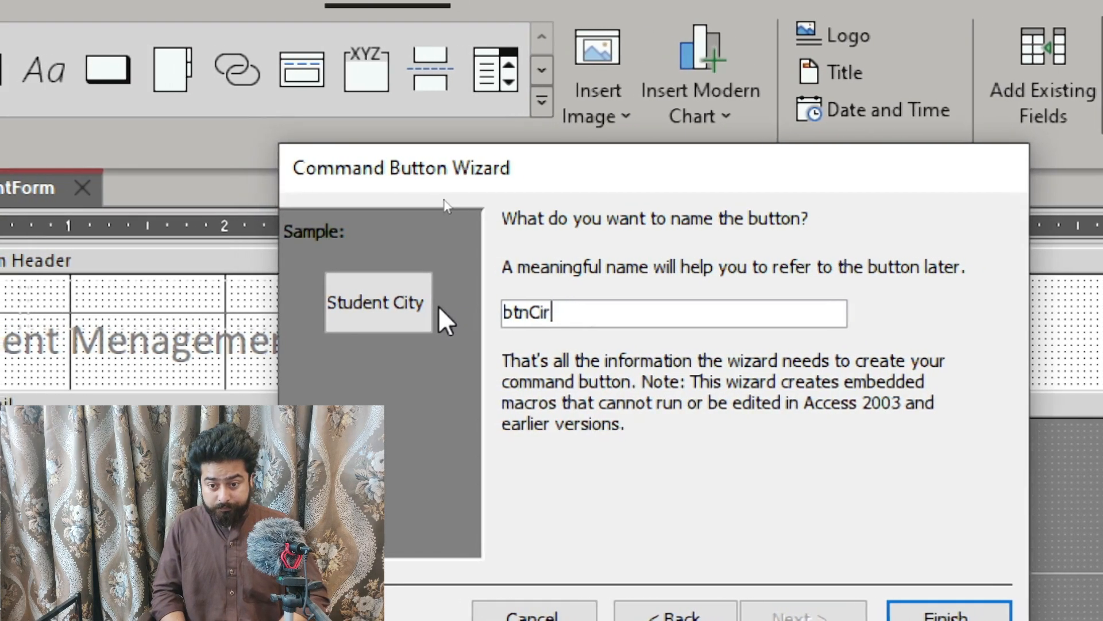
text(ity)
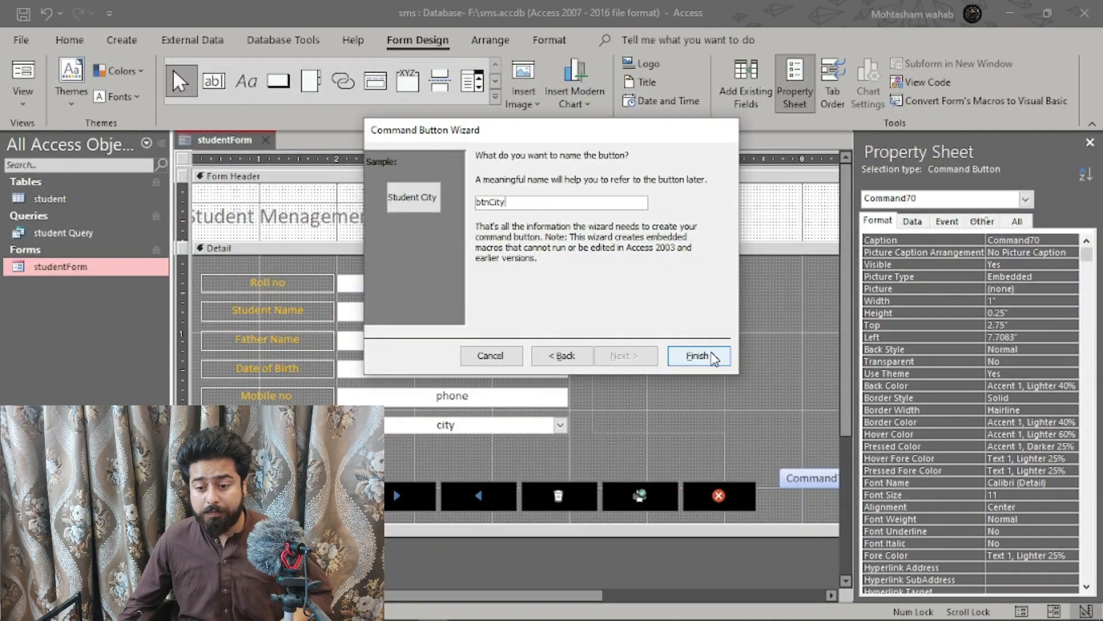
click(699, 356)
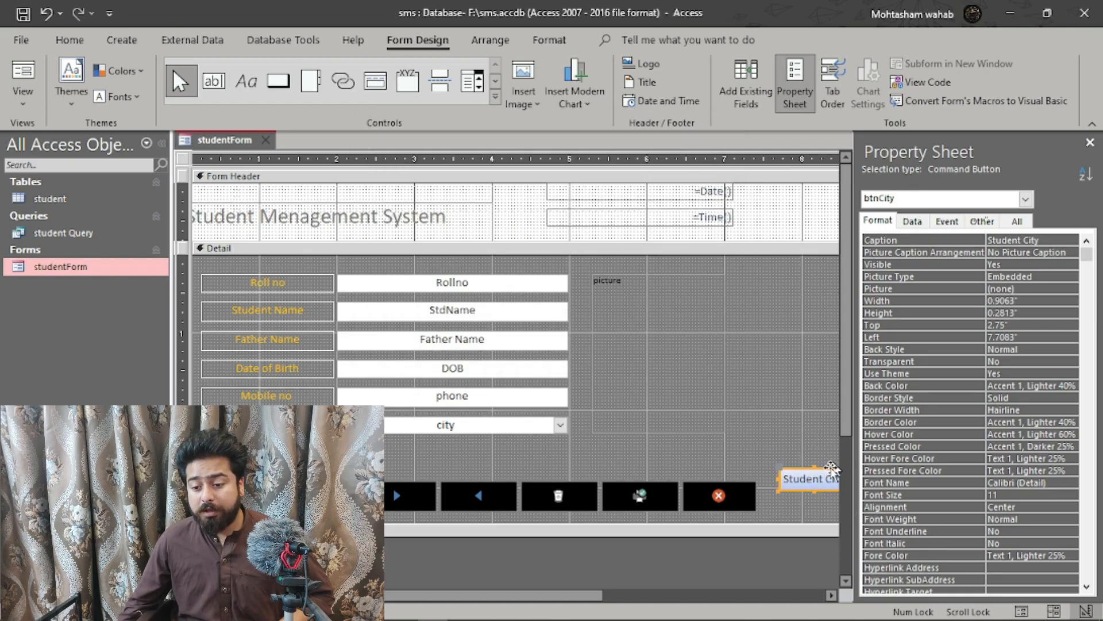
Move the Student City button right next to the black red-cross button and increase its height to about 0.375 inches.
drag(577, 594, 592, 596)
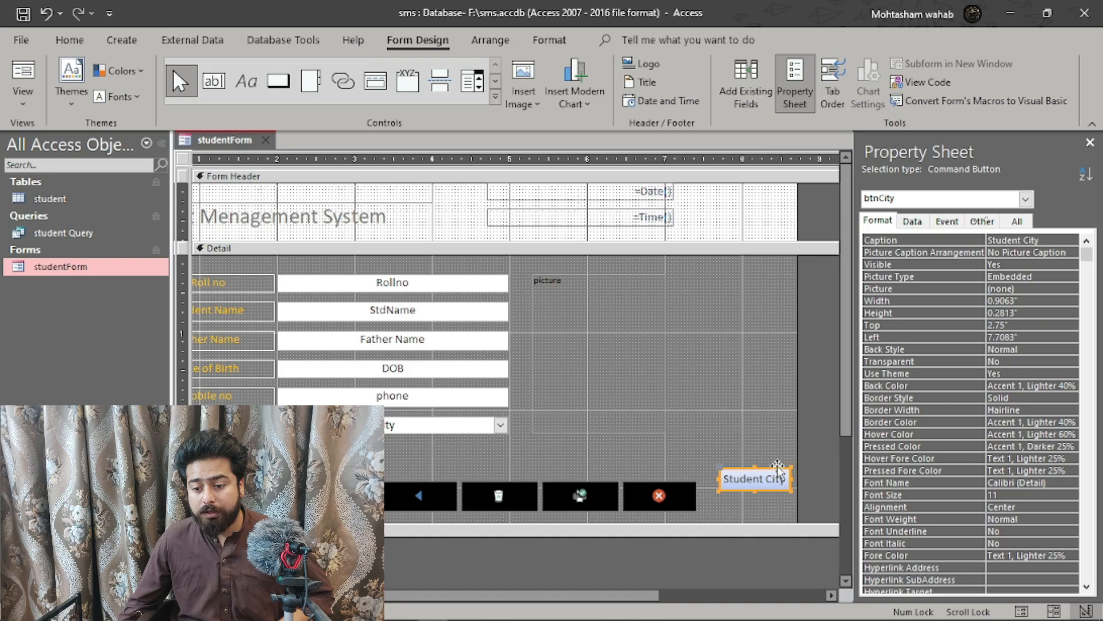
drag(760, 478, 740, 491)
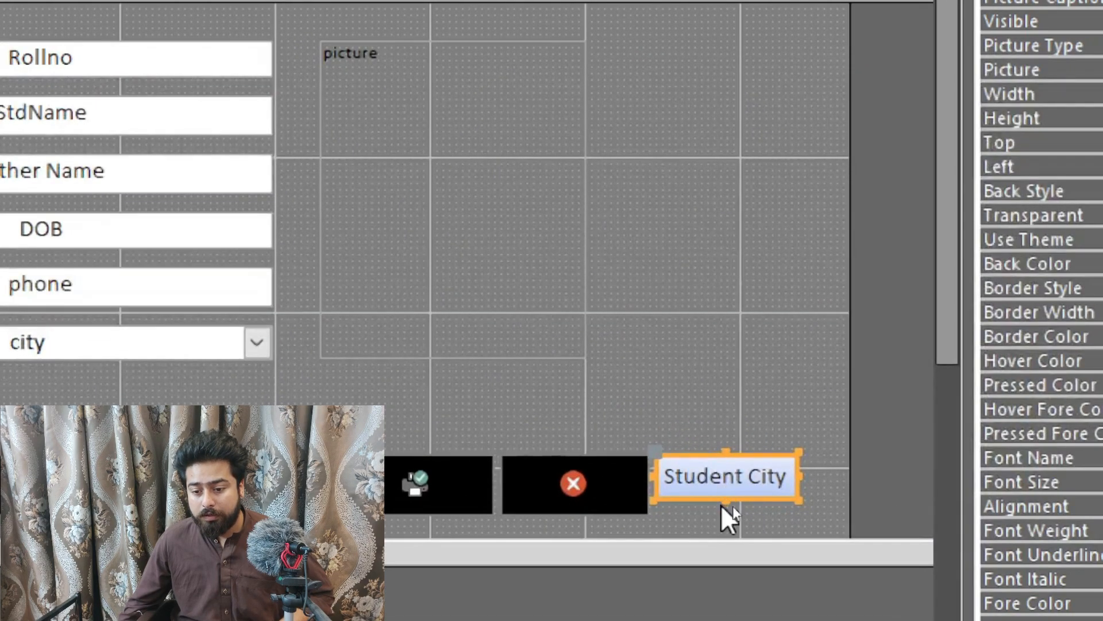
drag(725, 499, 734, 509)
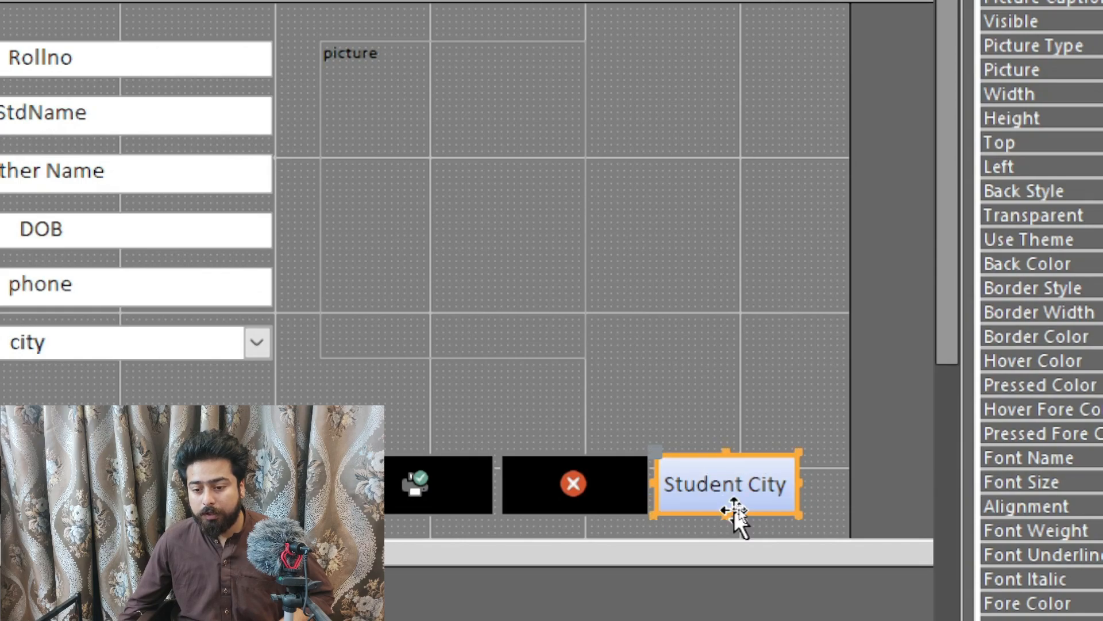
Set the Student City button's fill color to black.
right_click(748, 464)
key(Escape)
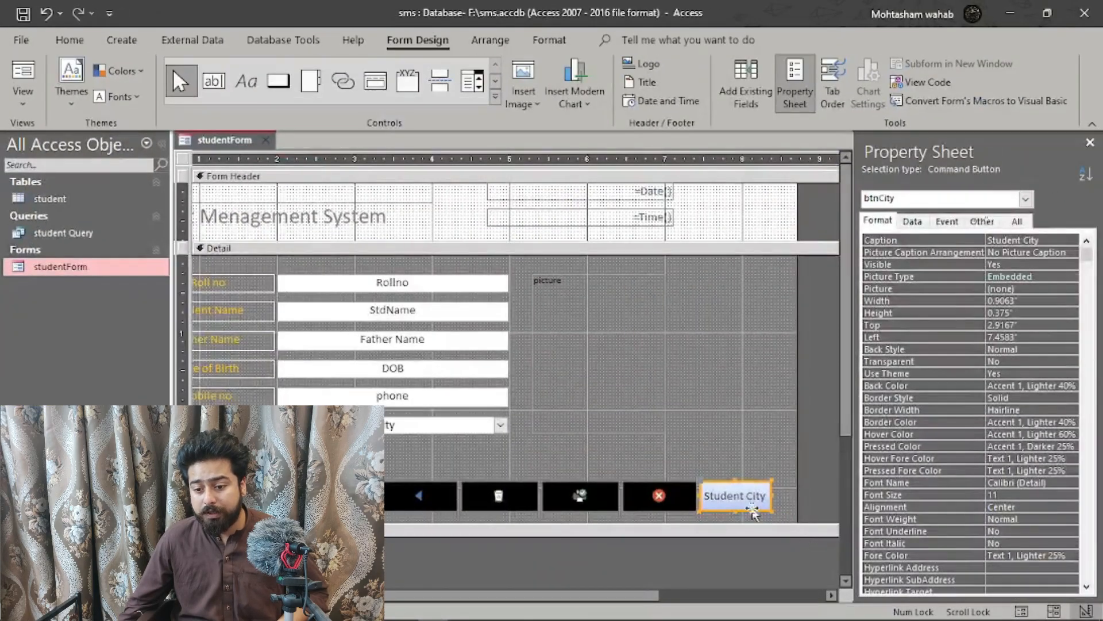
right_click(956, 597)
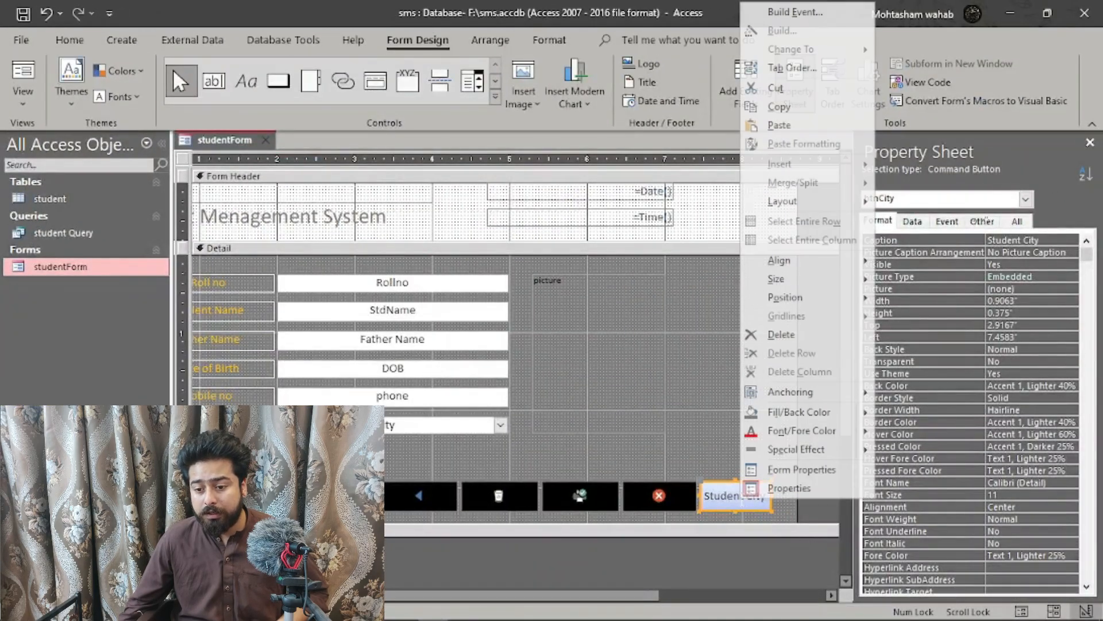
mouse_move(799, 414)
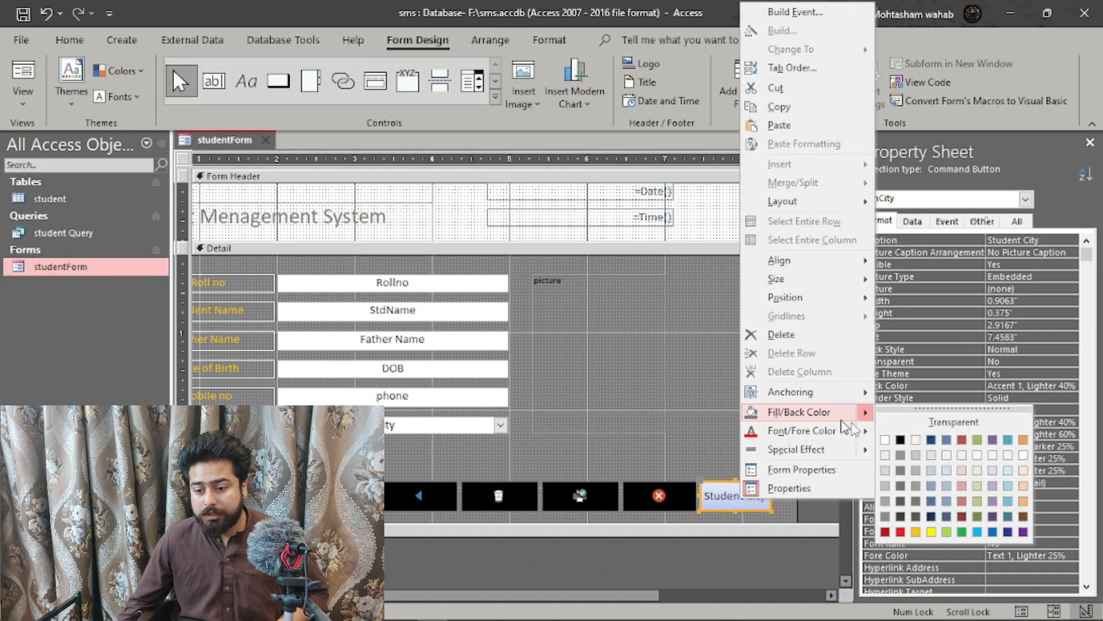
click(901, 440)
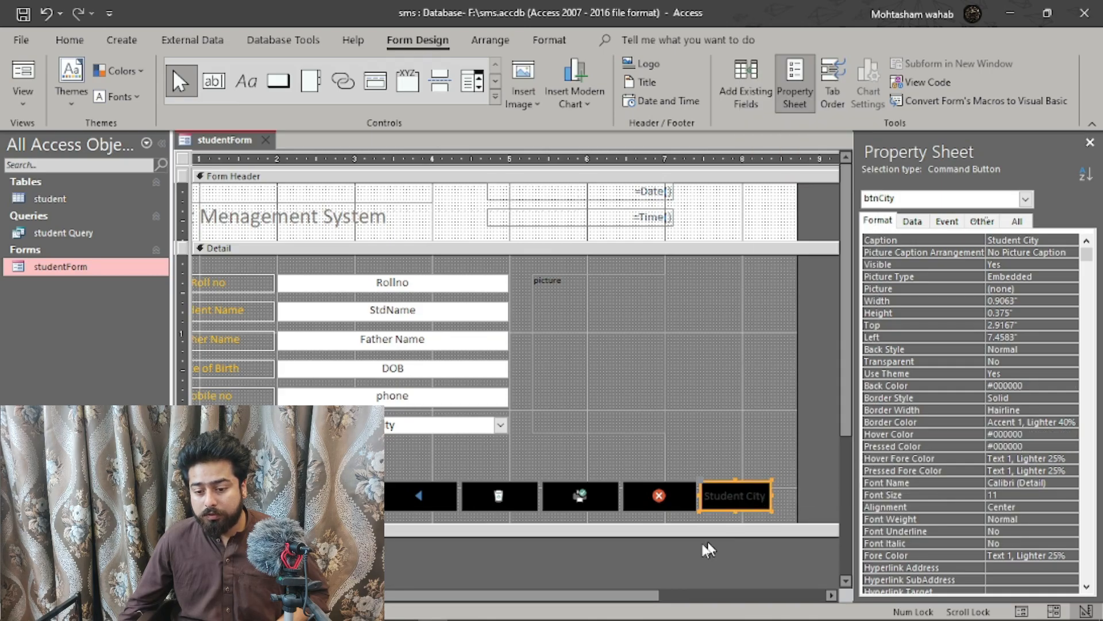
Make the Student City button's text bold and set its font color to white.
drag(586, 595, 634, 604)
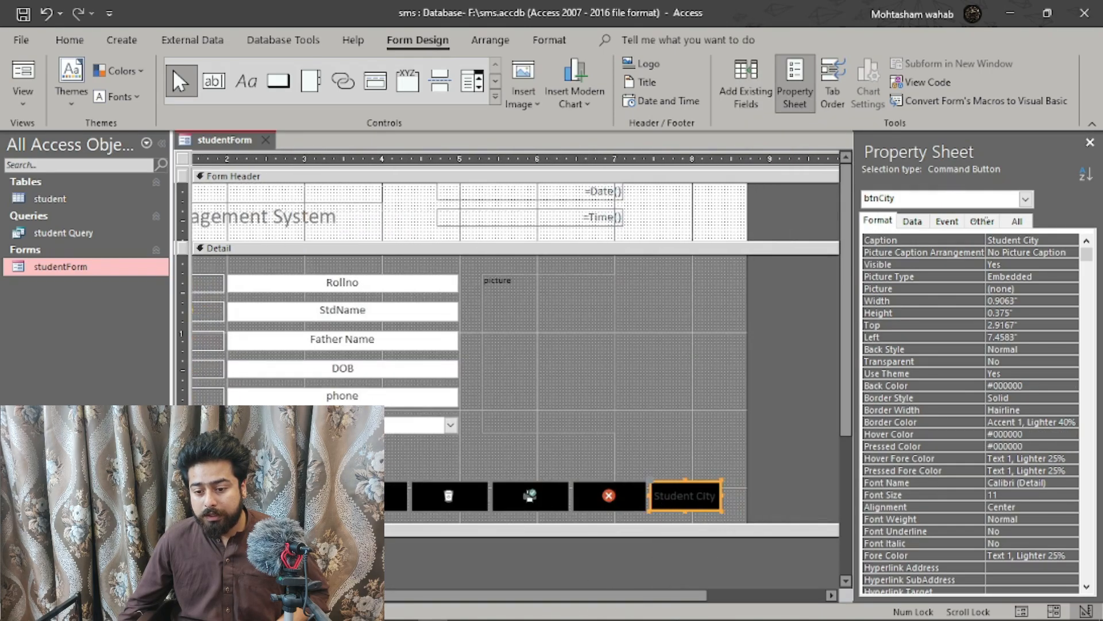
click(707, 496)
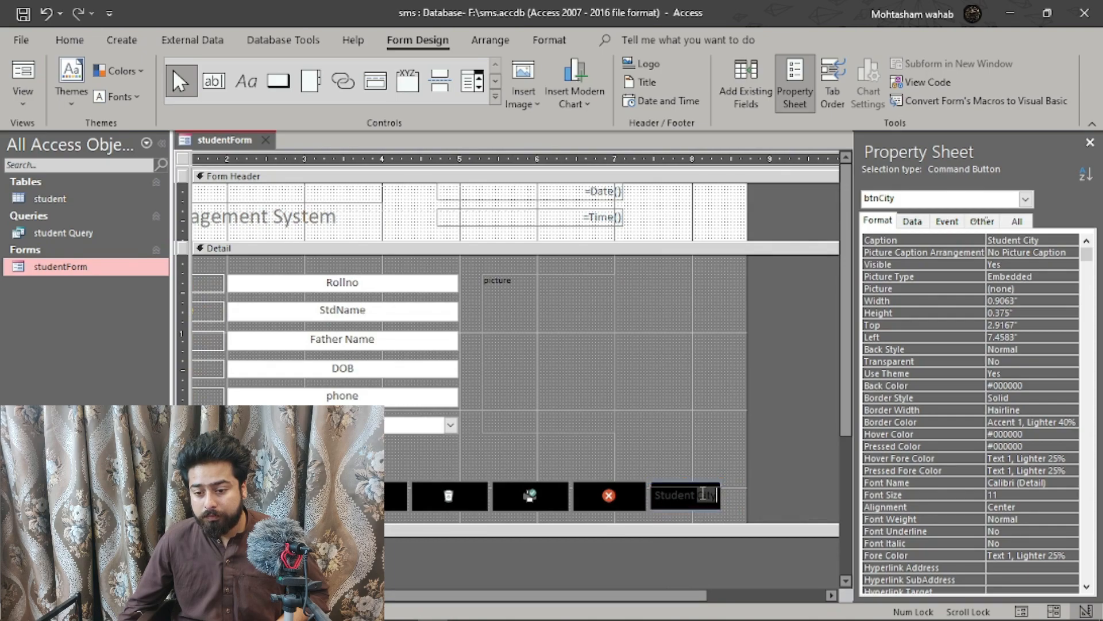
drag(722, 496, 652, 495)
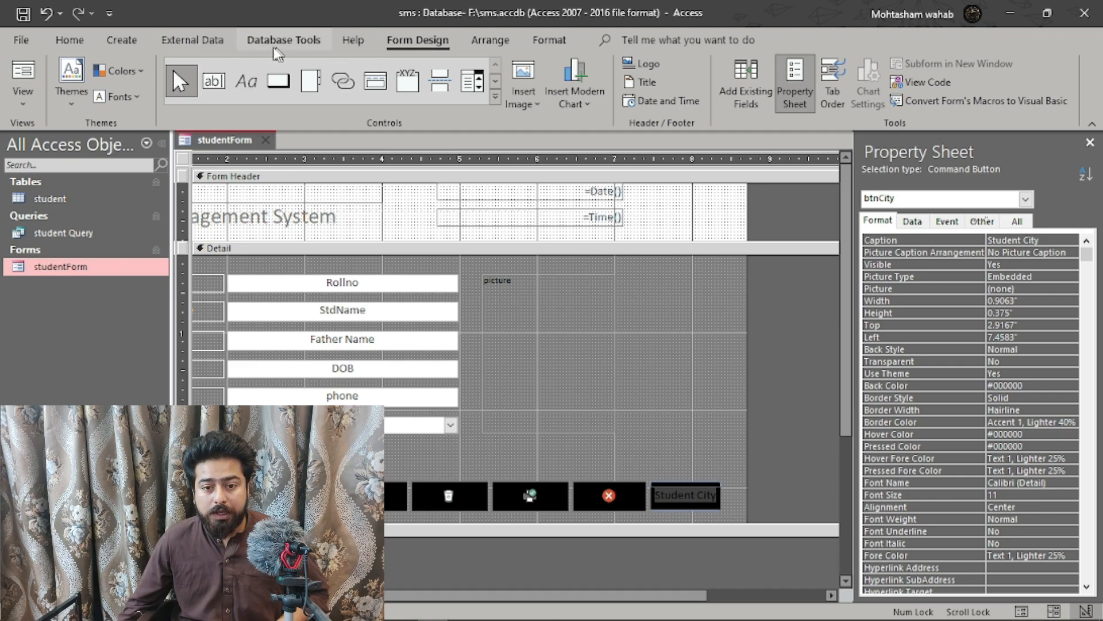
click(70, 40)
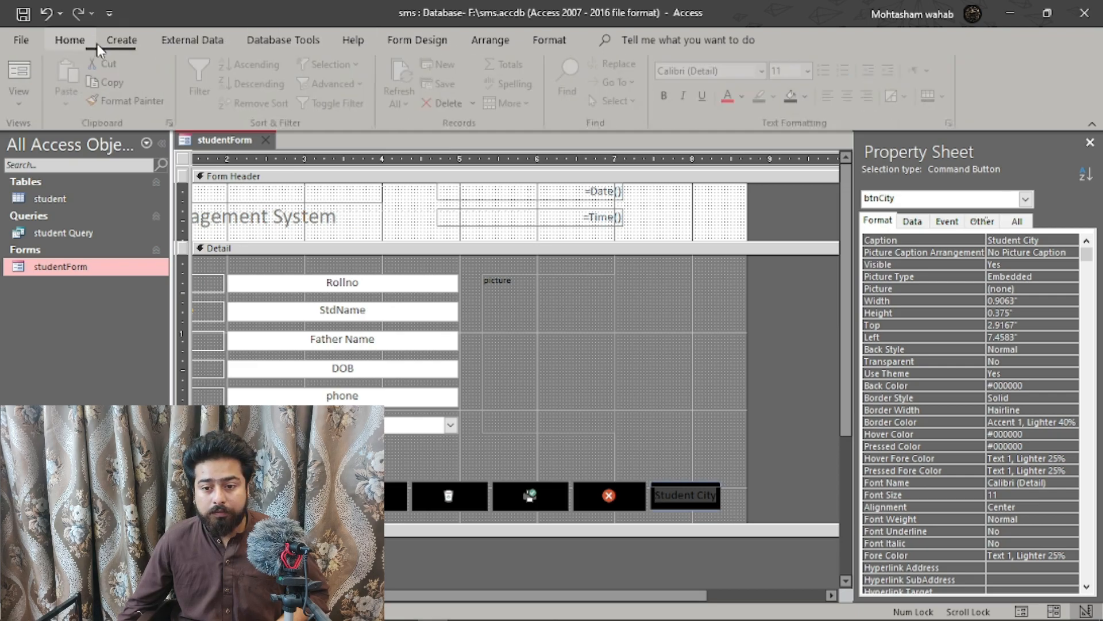
click(747, 96)
click(731, 162)
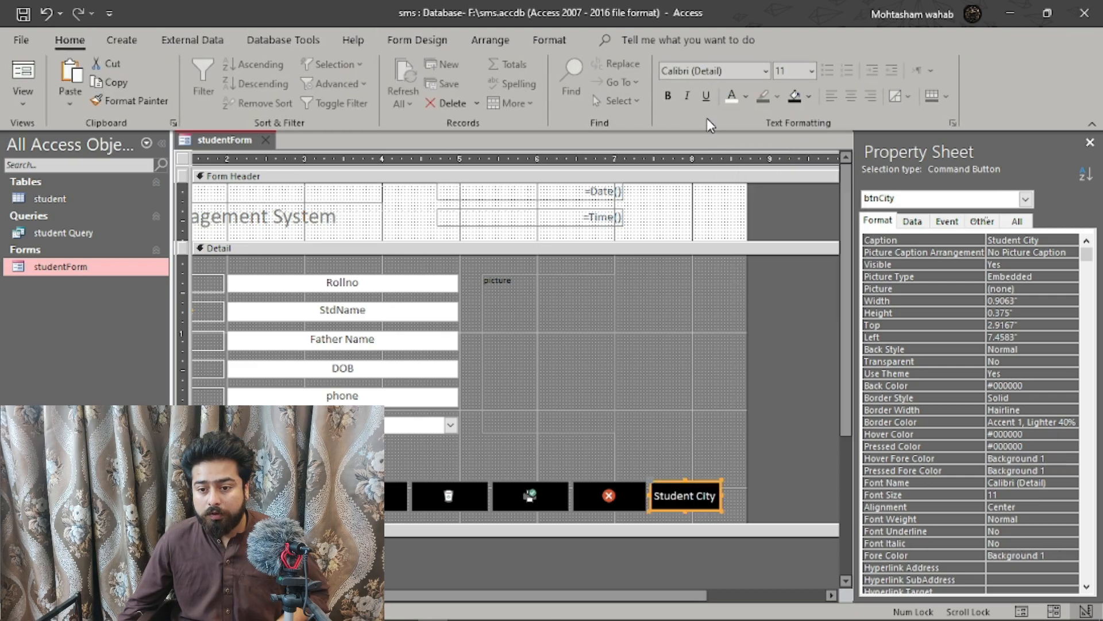
click(670, 101)
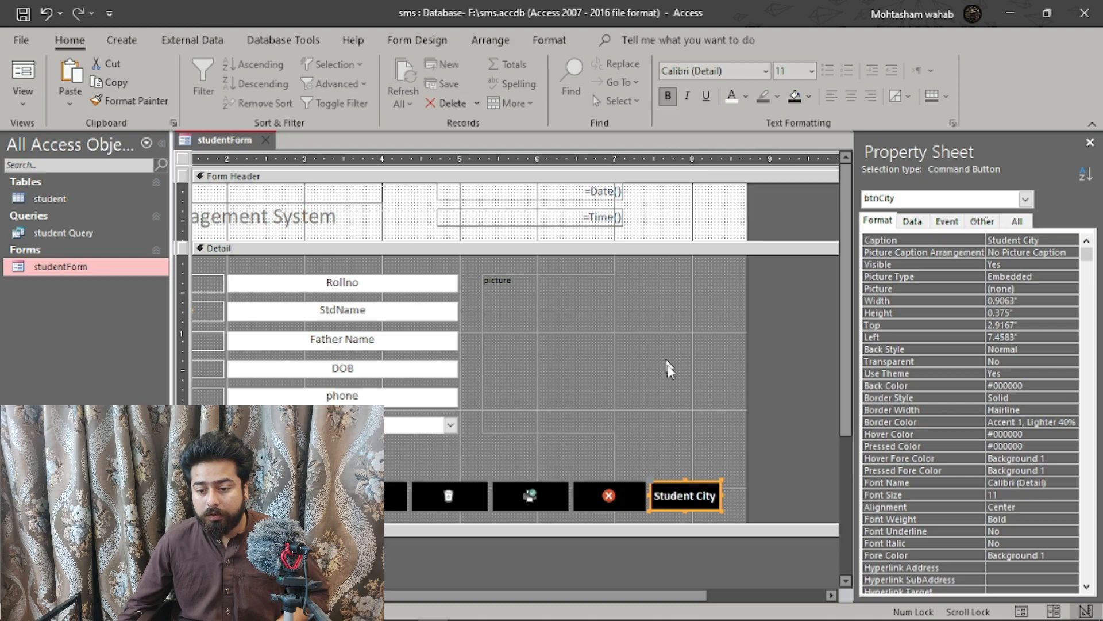
click(737, 469)
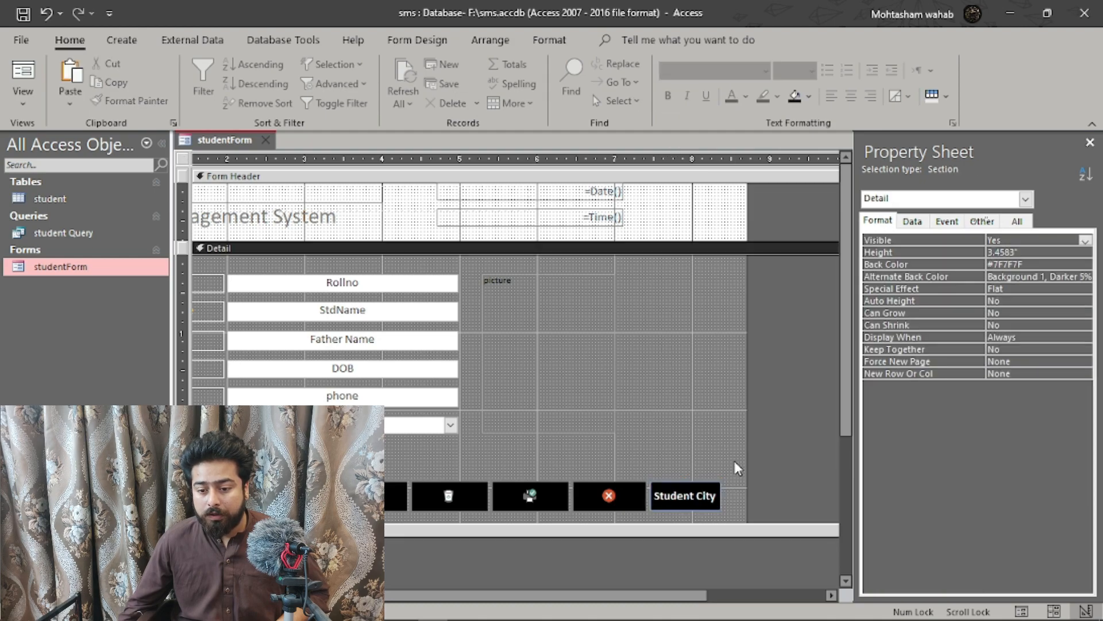
Test the Student City button in Form View with the city peshawar, view the results beside the form, and close them.
click(23, 102)
click(70, 138)
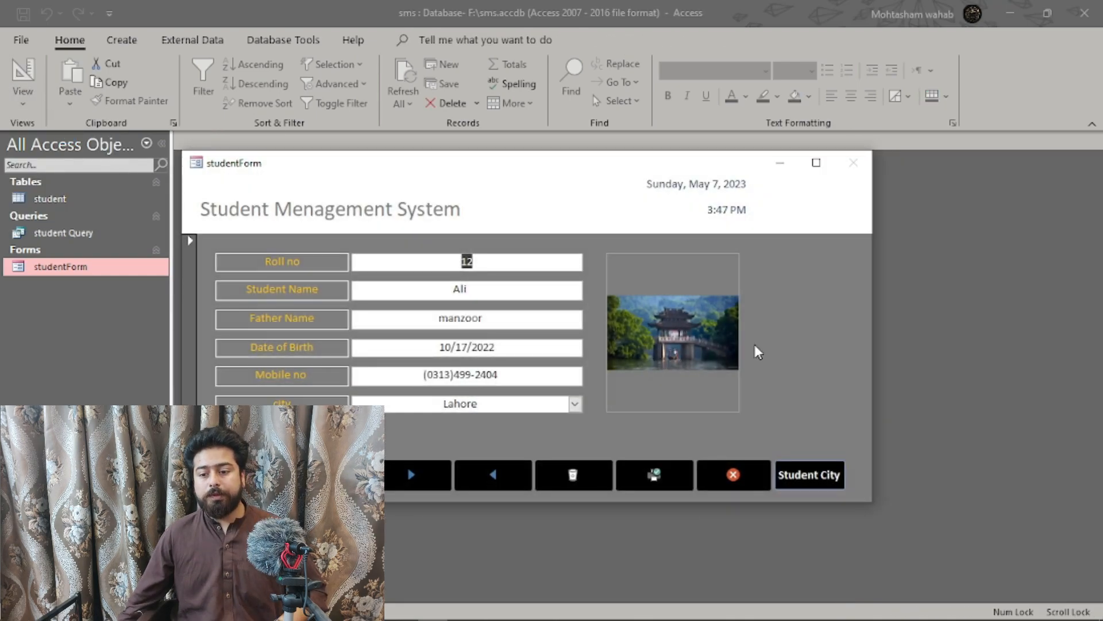
click(821, 478)
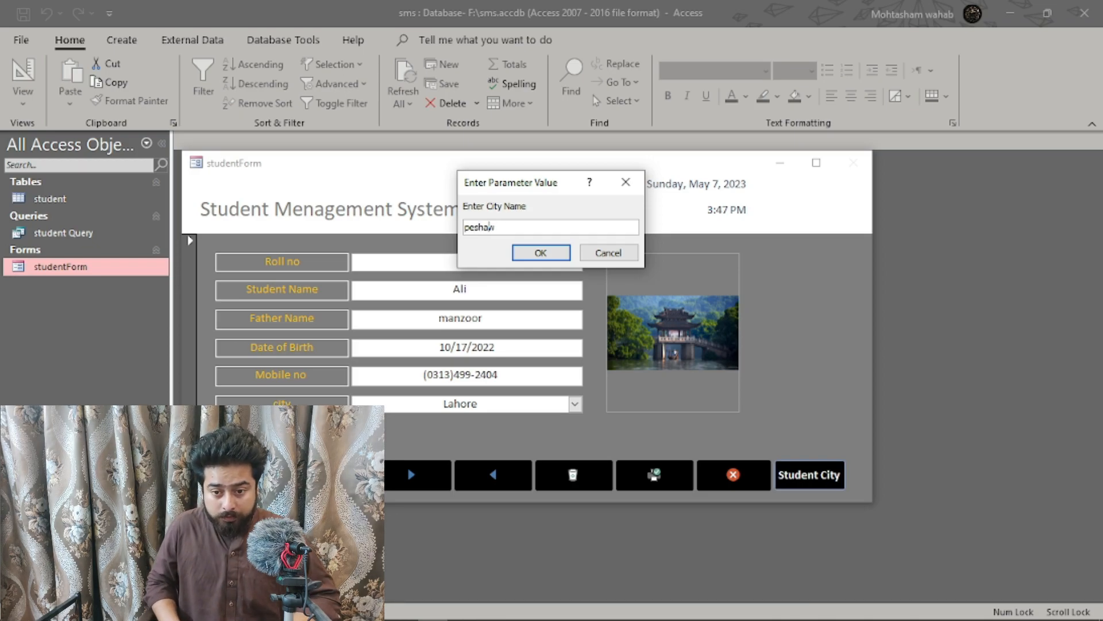
text(ar)
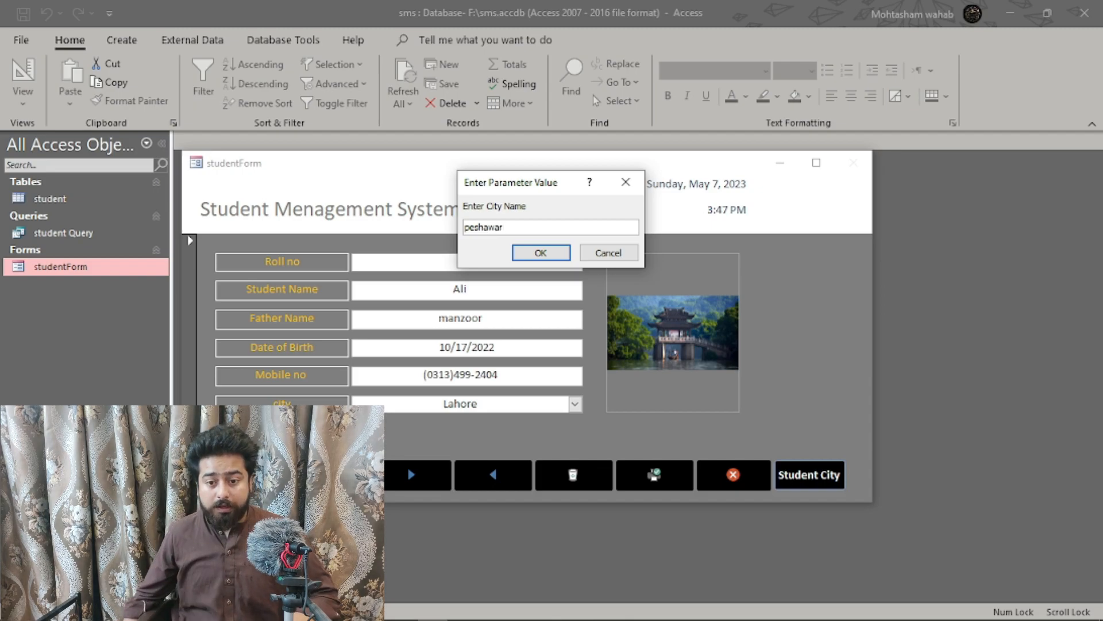
click(553, 253)
drag(516, 174, 536, 282)
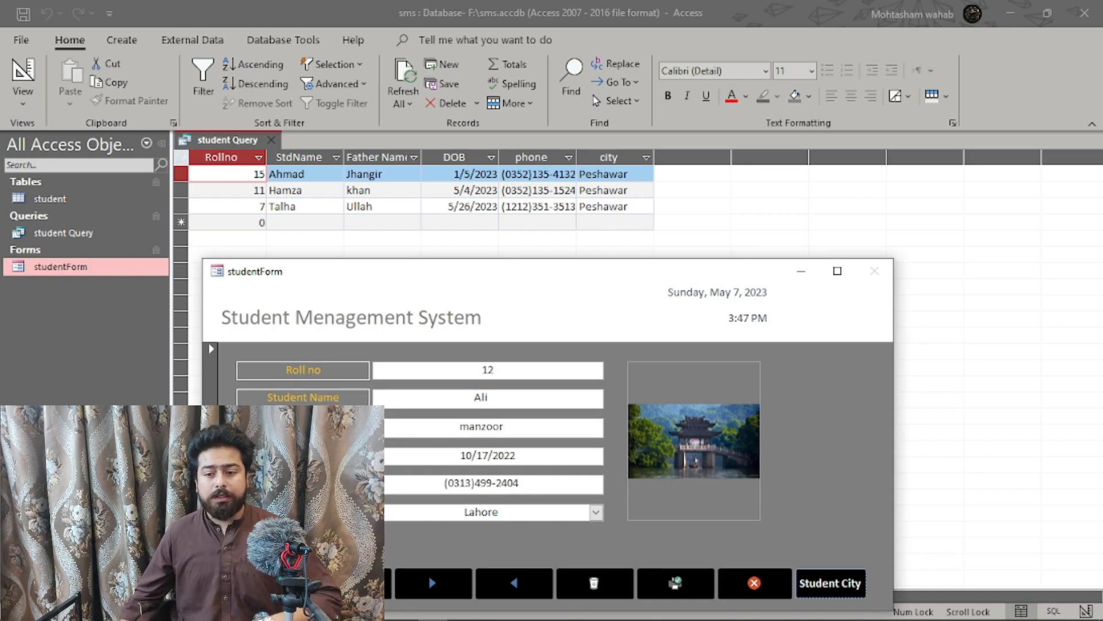
click(272, 140)
drag(504, 273, 489, 206)
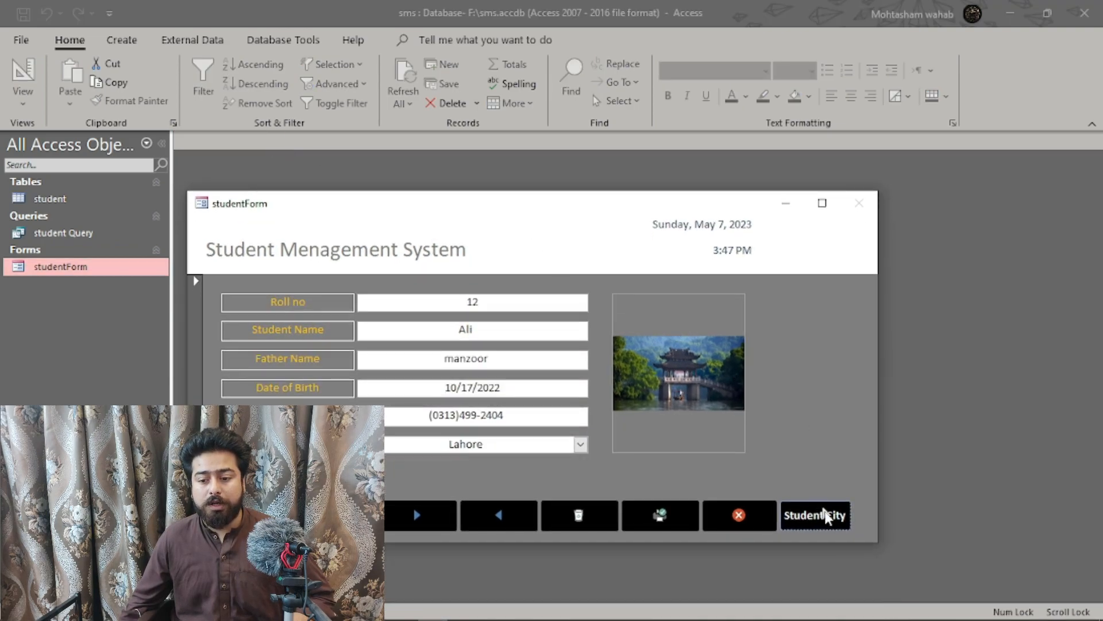
click(814, 517)
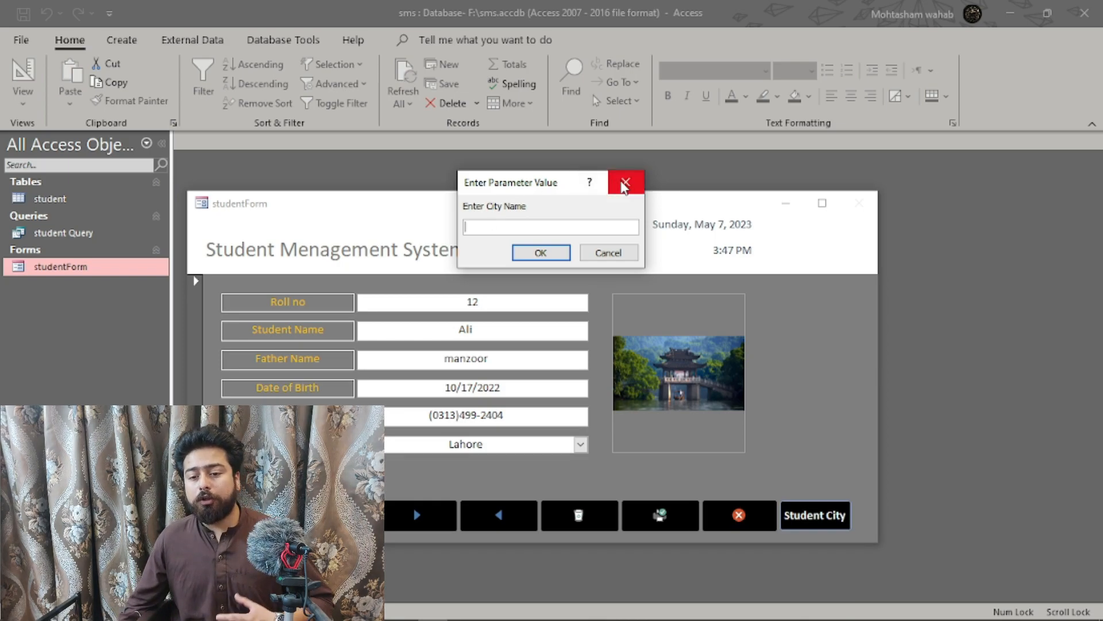
click(624, 182)
click(730, 135)
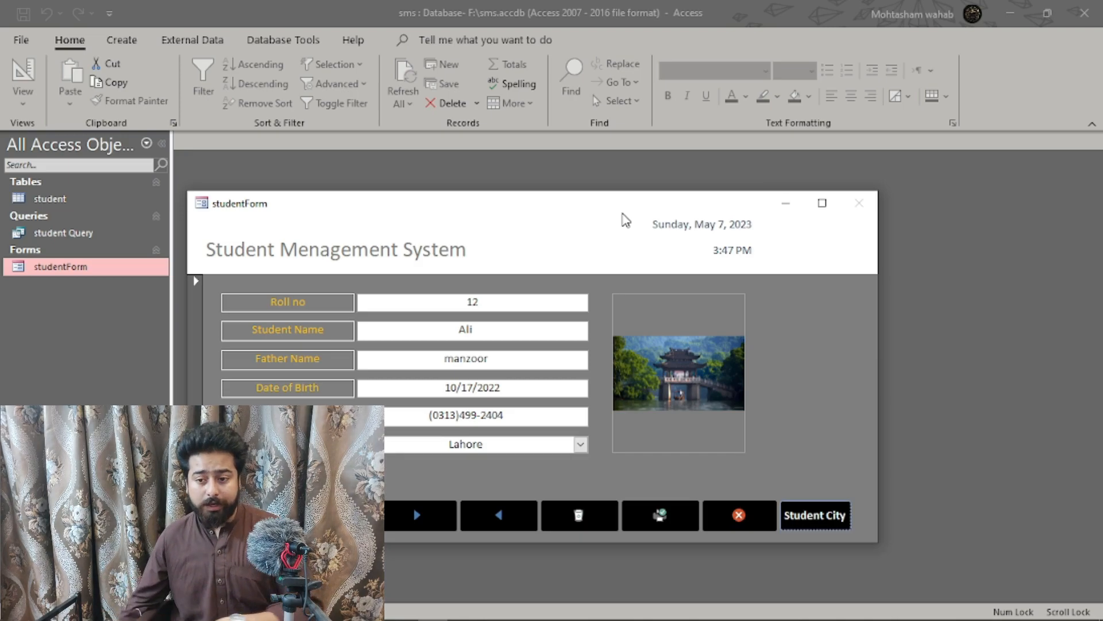
click(787, 204)
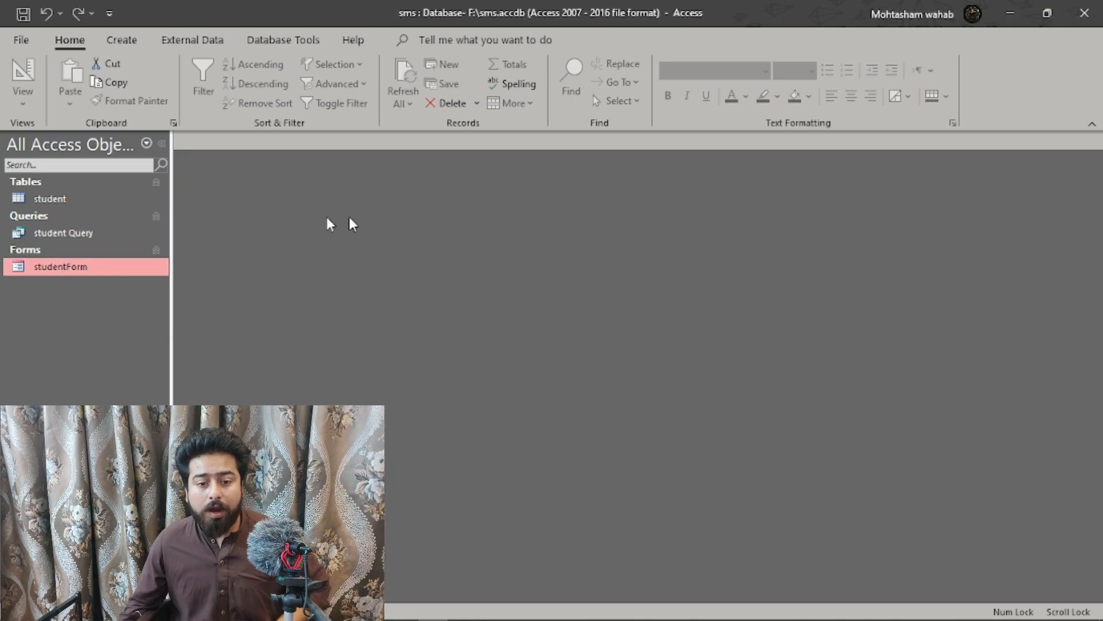
double_click(44, 235)
click(587, 255)
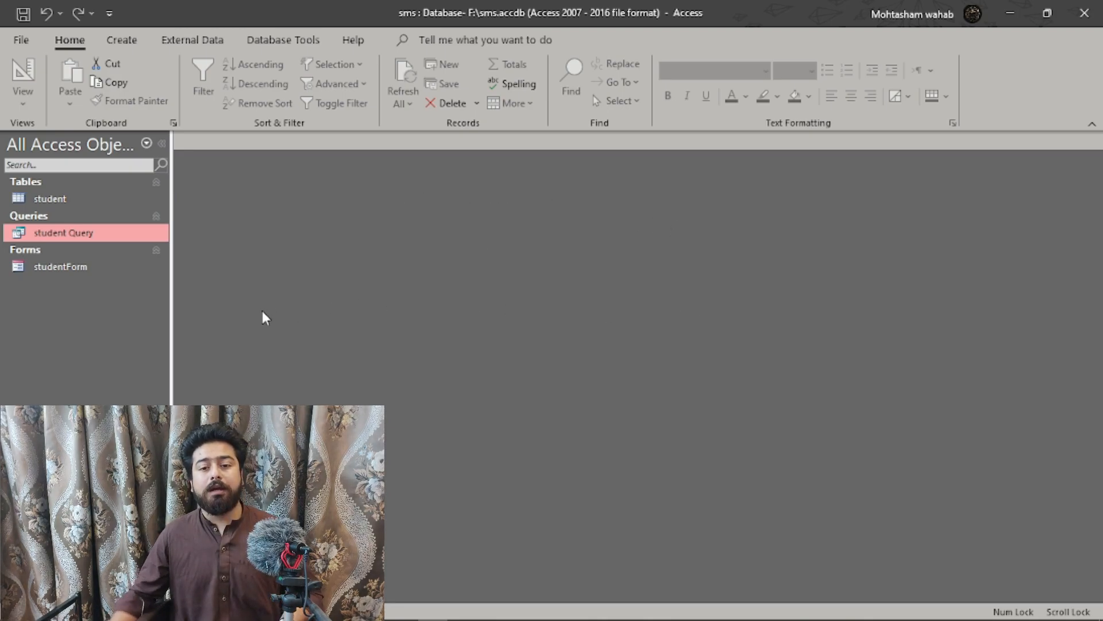
Start a new query in Design View and minimize studentForm to clear the workspace.
click(108, 43)
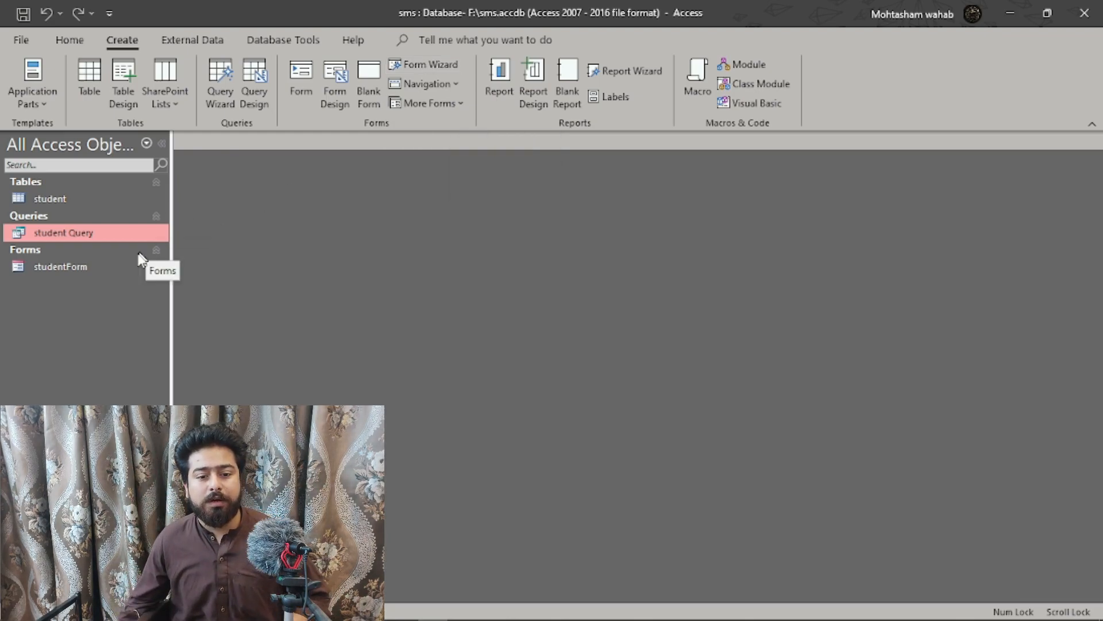
double_click(94, 271)
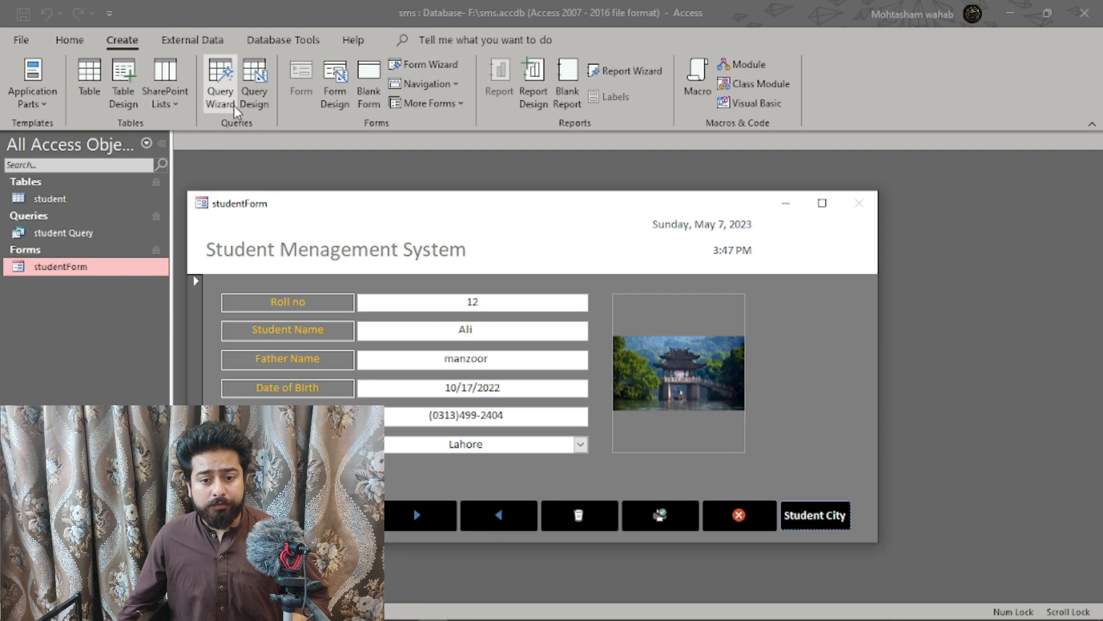
click(260, 93)
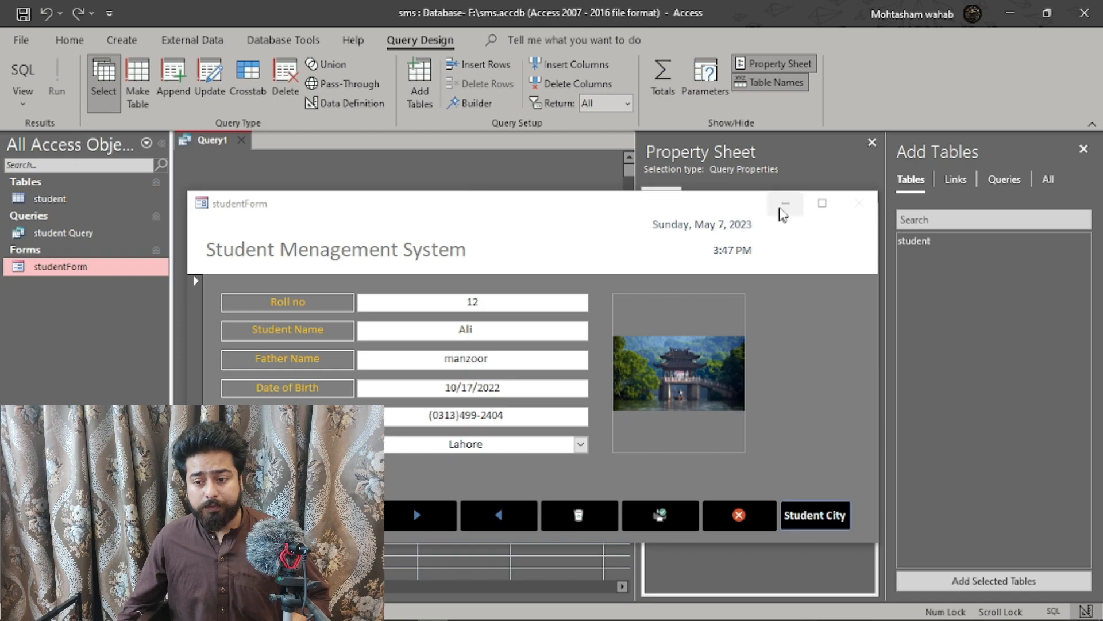
click(786, 205)
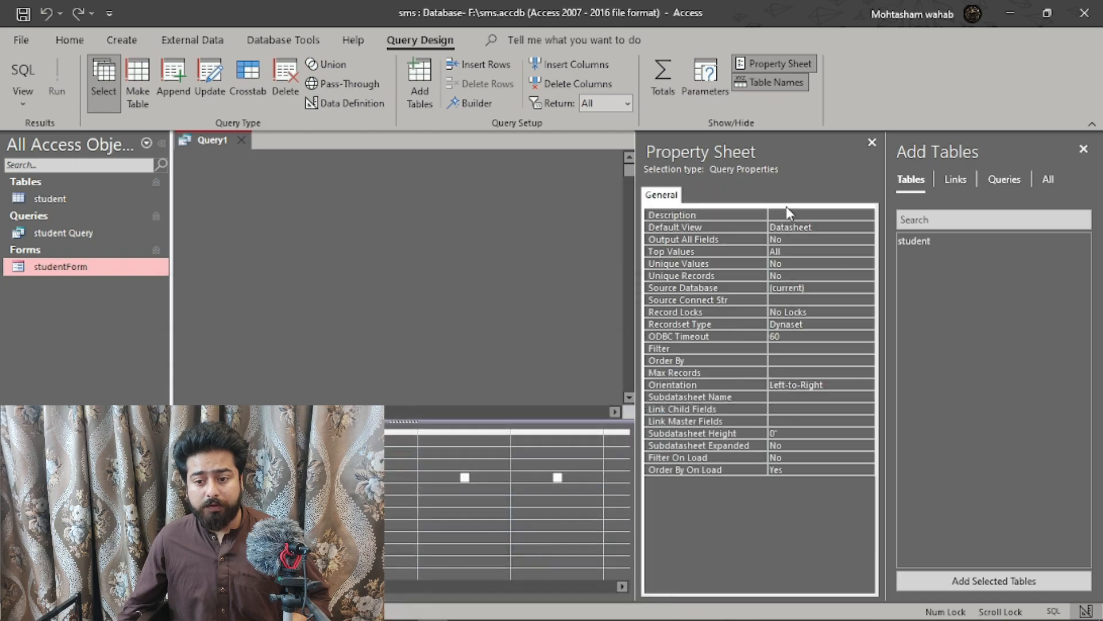
Add the student table to the new query and close the Property Sheet and Add Tables panes.
right_click(286, 211)
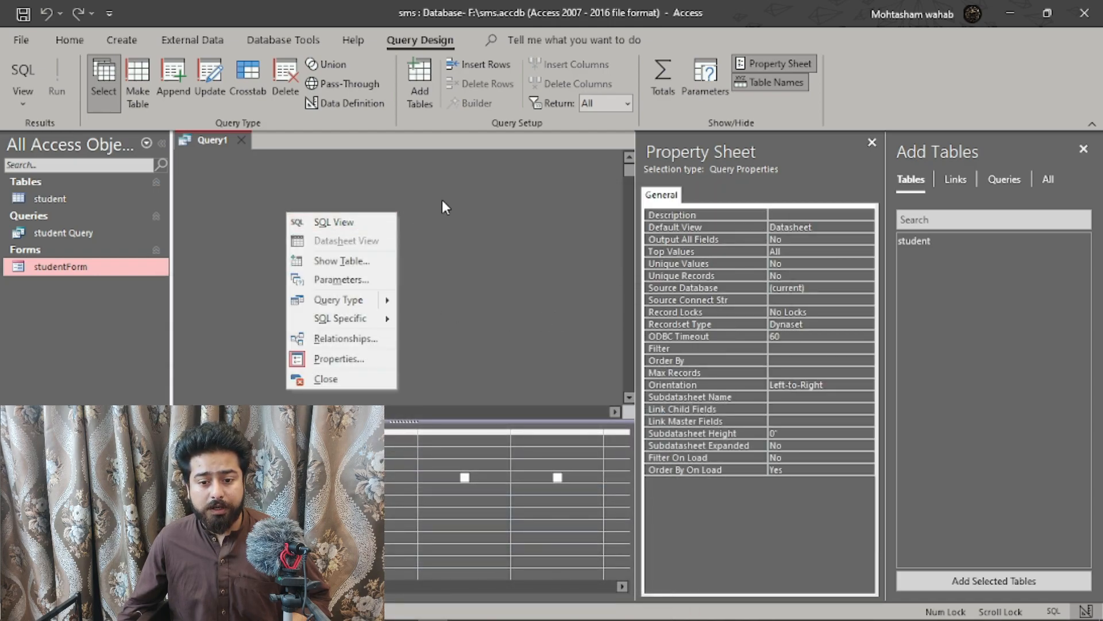
click(354, 258)
double_click(954, 240)
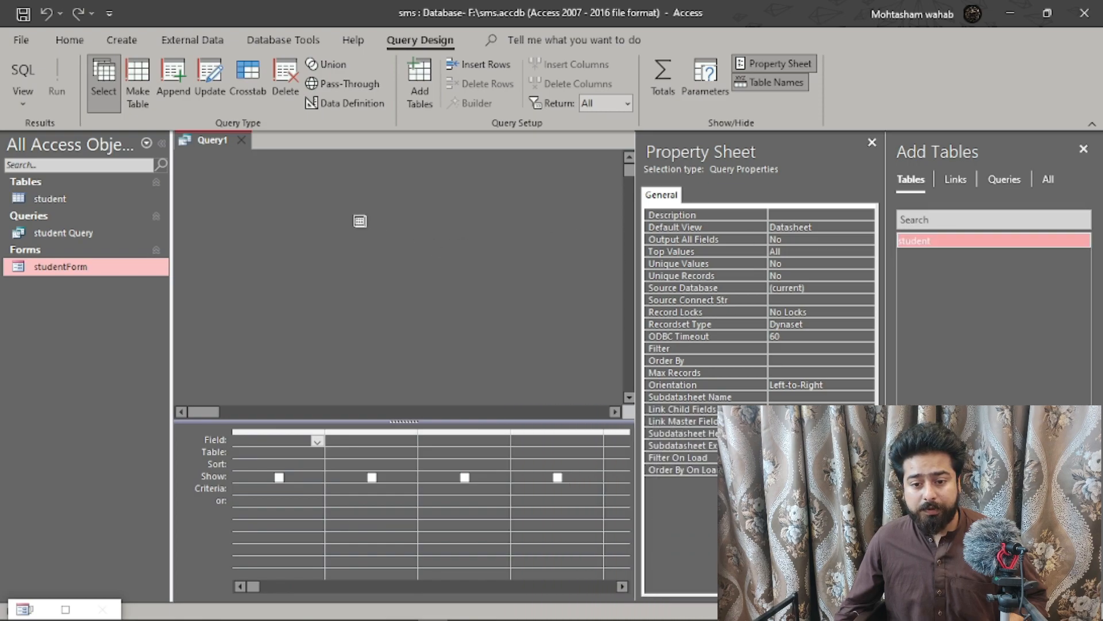
click(871, 144)
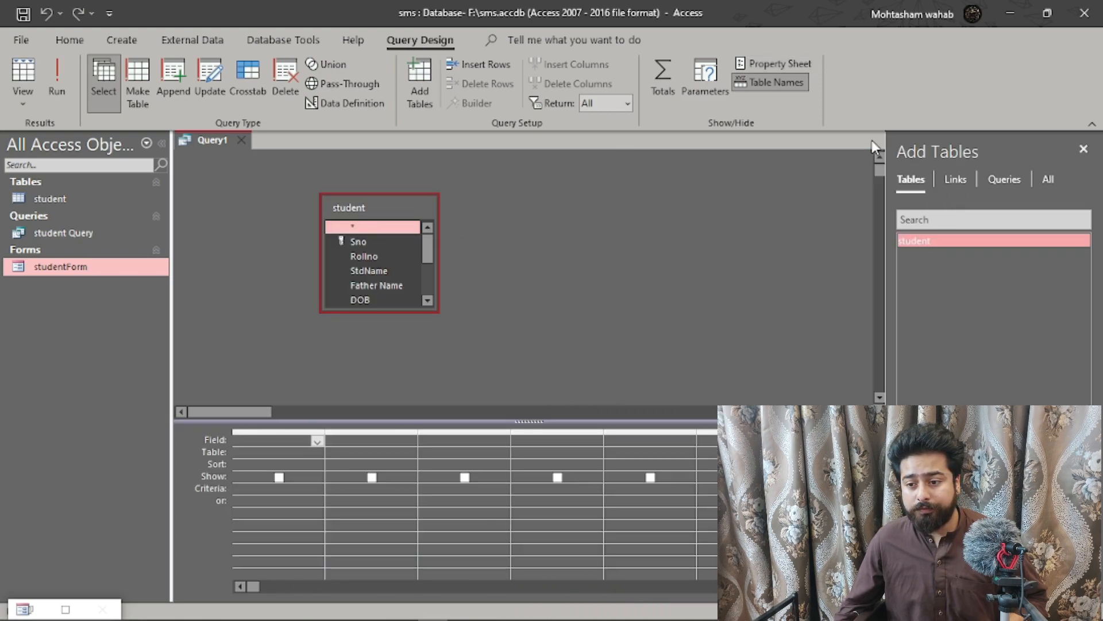
click(1083, 149)
Put the Rollno, StdName, Father Name, phone and city fields of the student table in the query grid, leaving out Sno.
drag(378, 247, 268, 447)
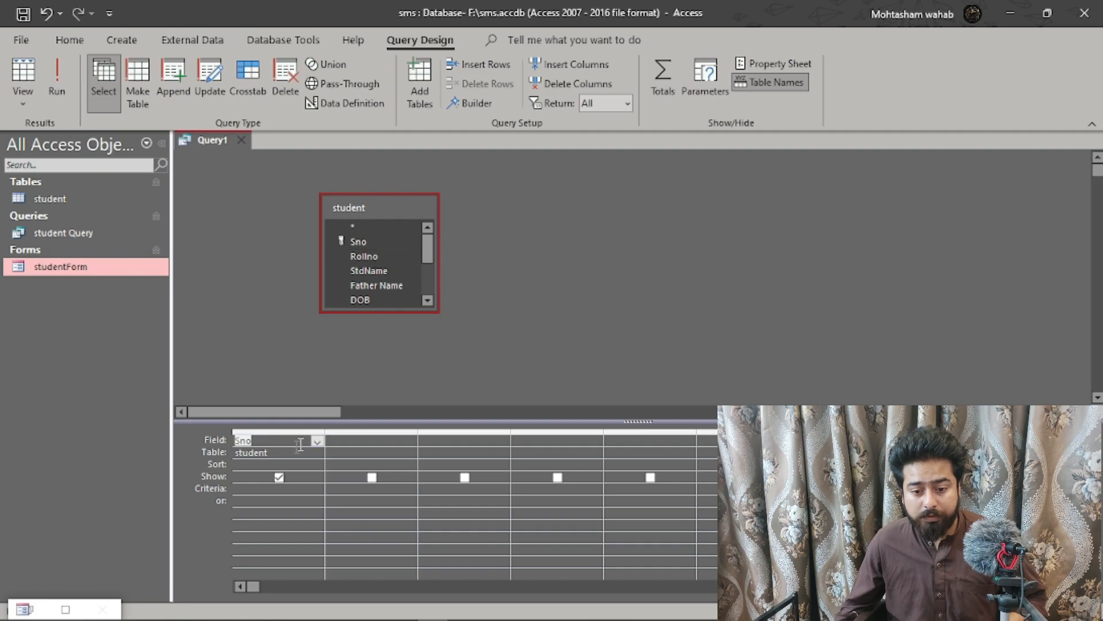
key(Delete)
drag(368, 257, 279, 445)
drag(384, 271, 466, 454)
scroll(382, 253, down, 2)
click(382, 236)
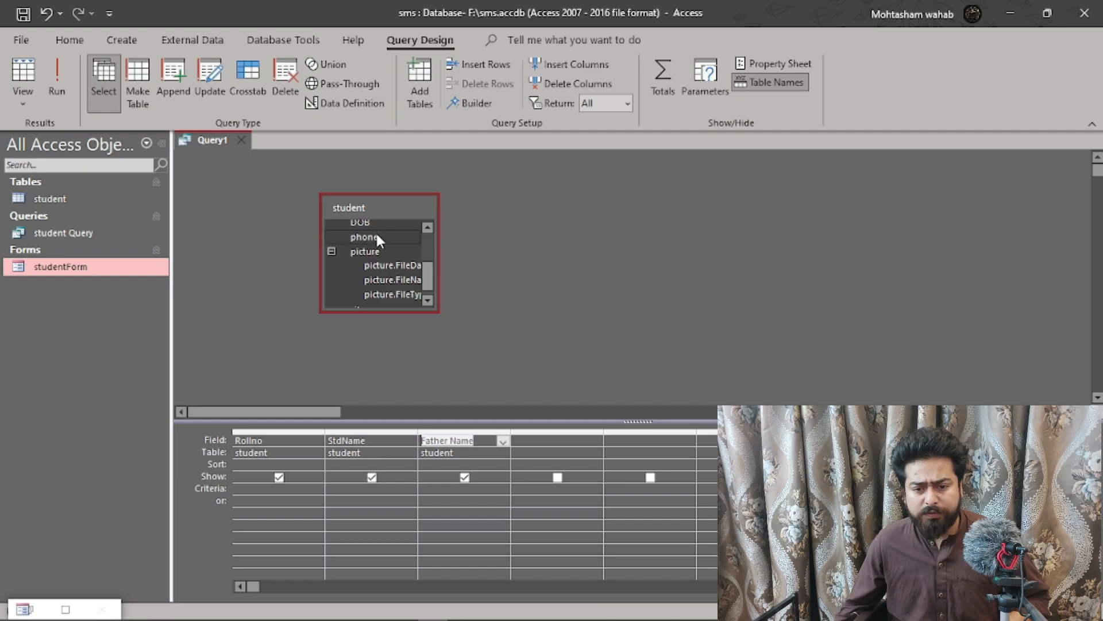
drag(375, 231, 549, 442)
scroll(382, 261, down, 1)
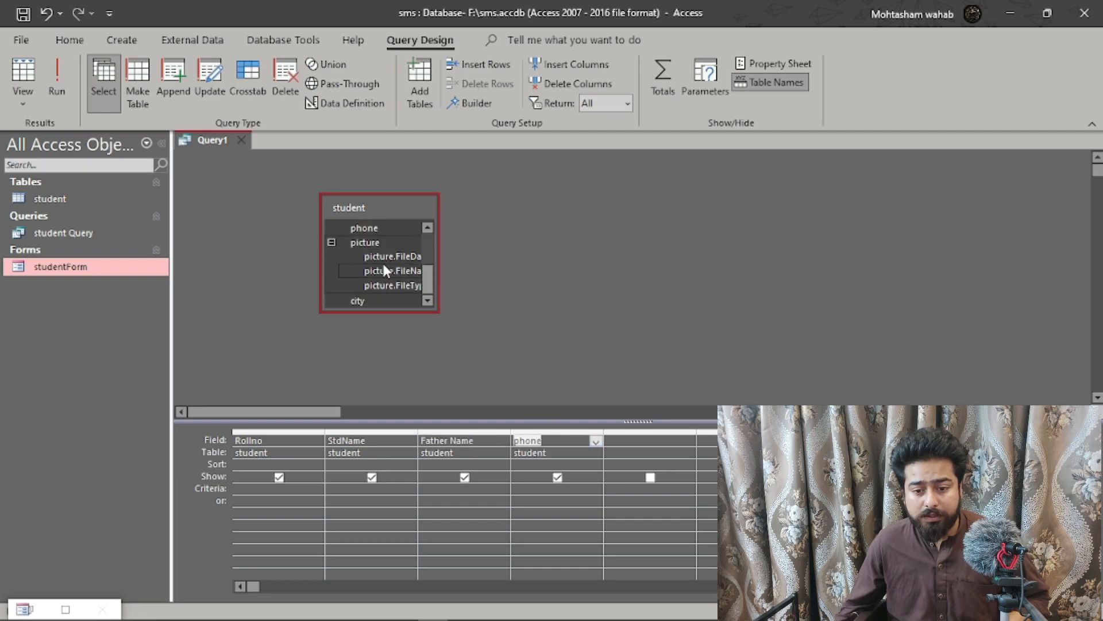
drag(365, 300, 682, 454)
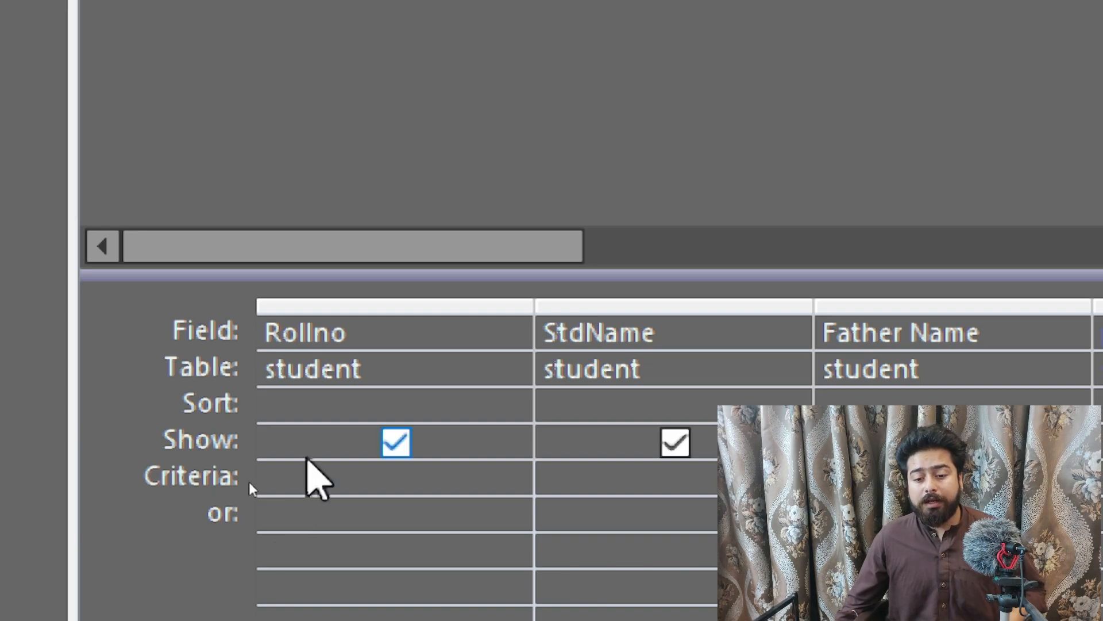
Set the Rollno criteria to >15 and run the query.
click(343, 492)
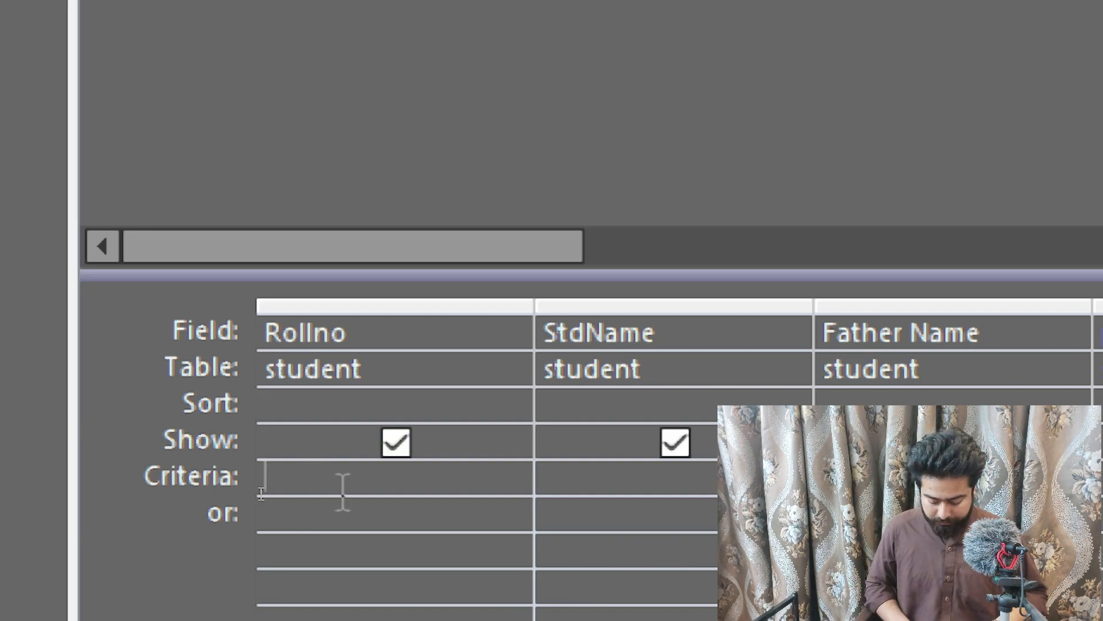
text(>)
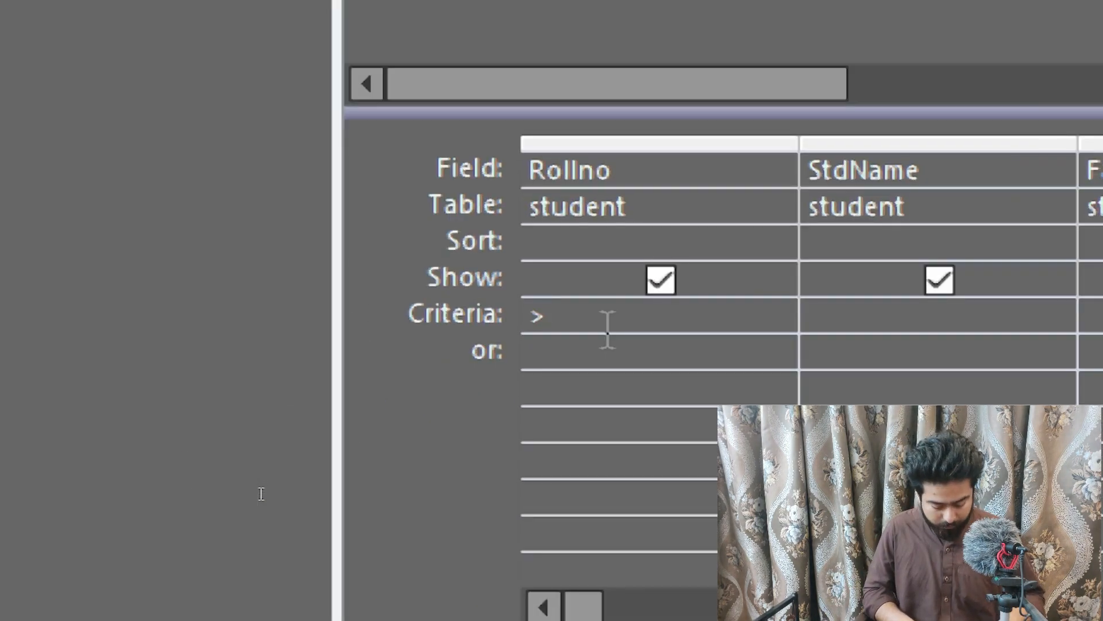
text(15)
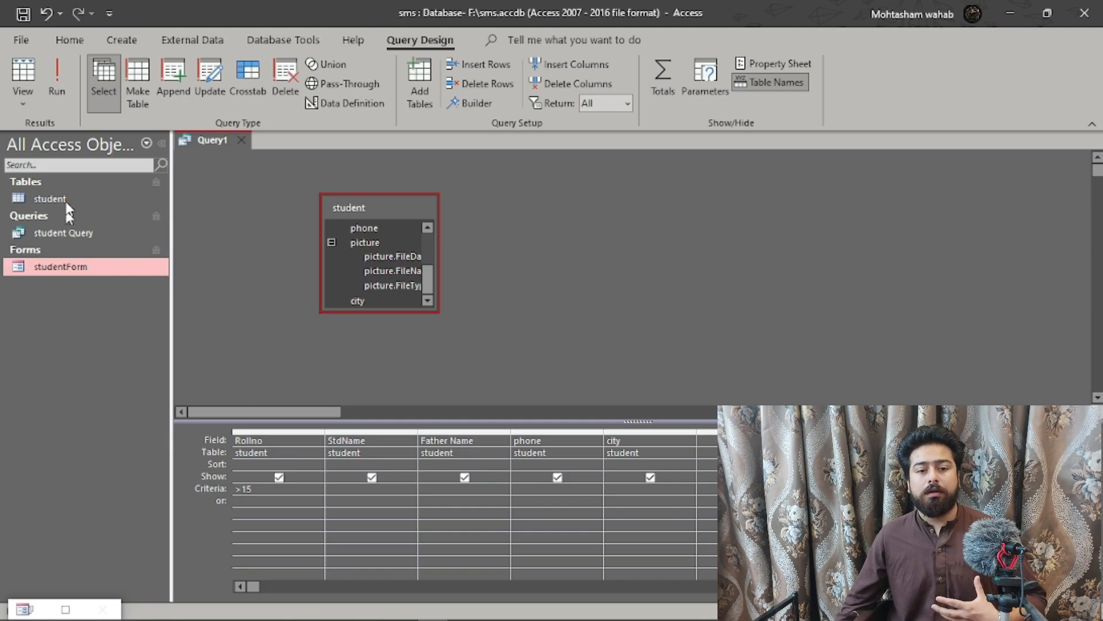
click(57, 86)
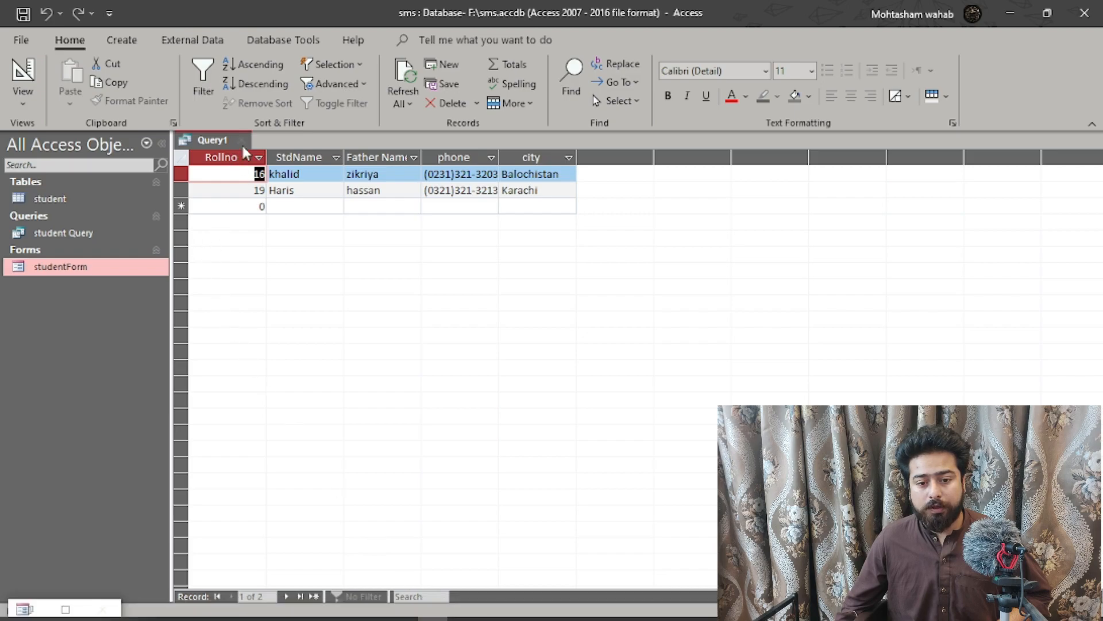
Return the query to Design View and add the criteria "peshawar", in double quotes, to the city field.
click(15, 102)
click(79, 212)
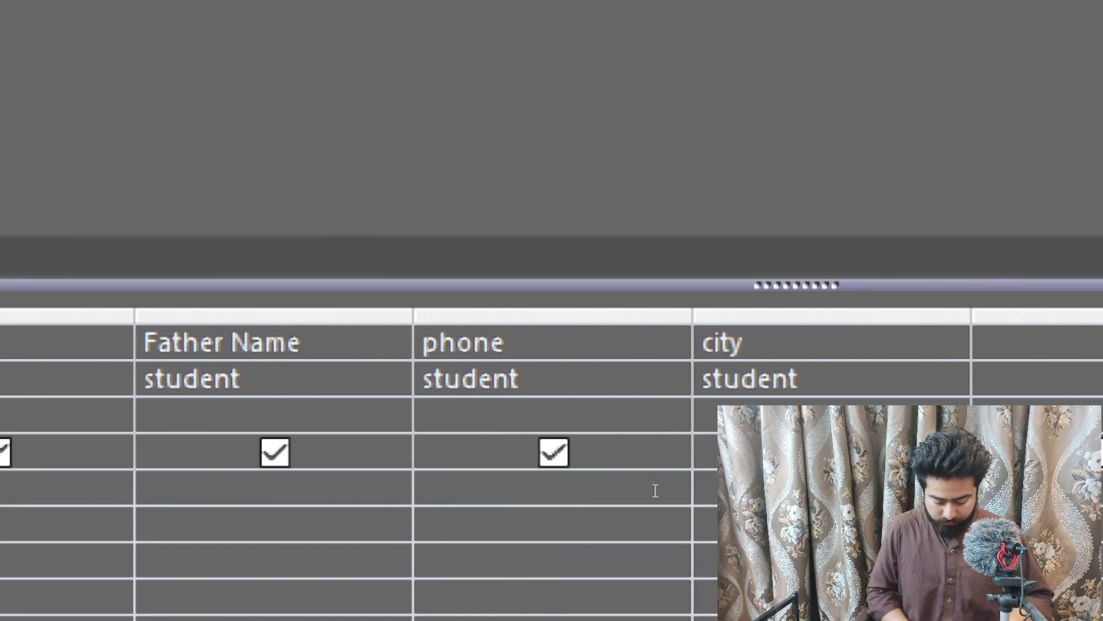
text(peshawar)
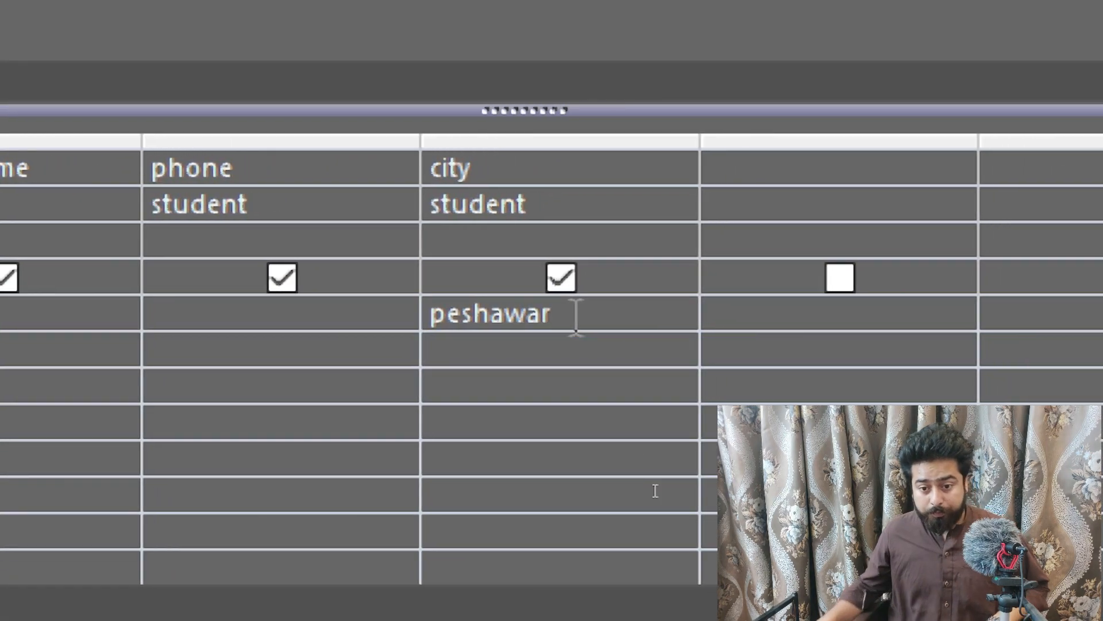
text(")
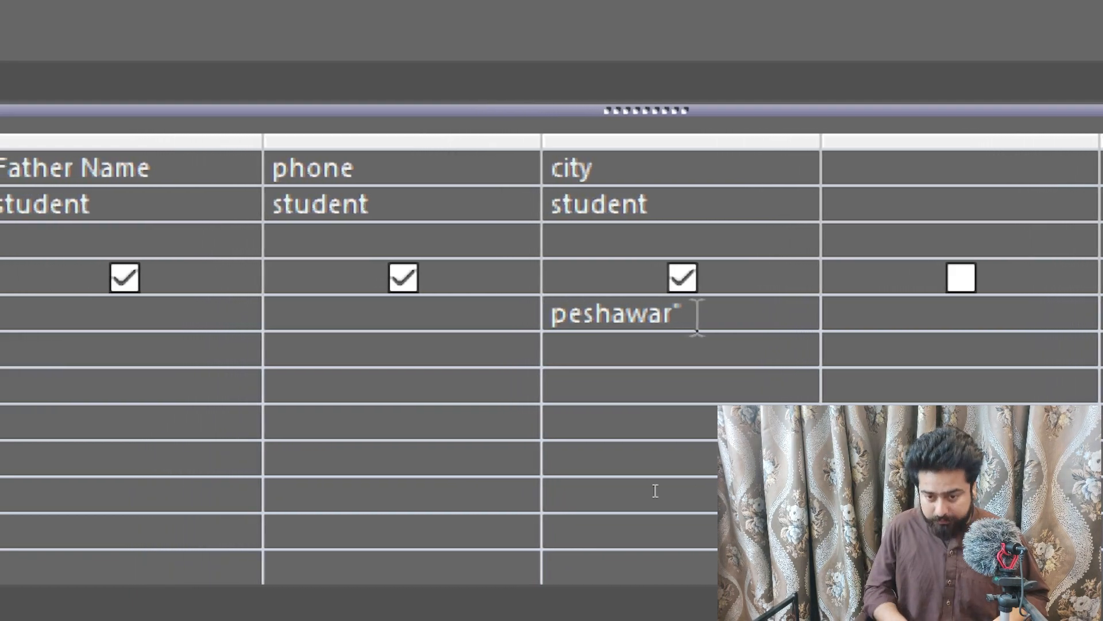
text(")
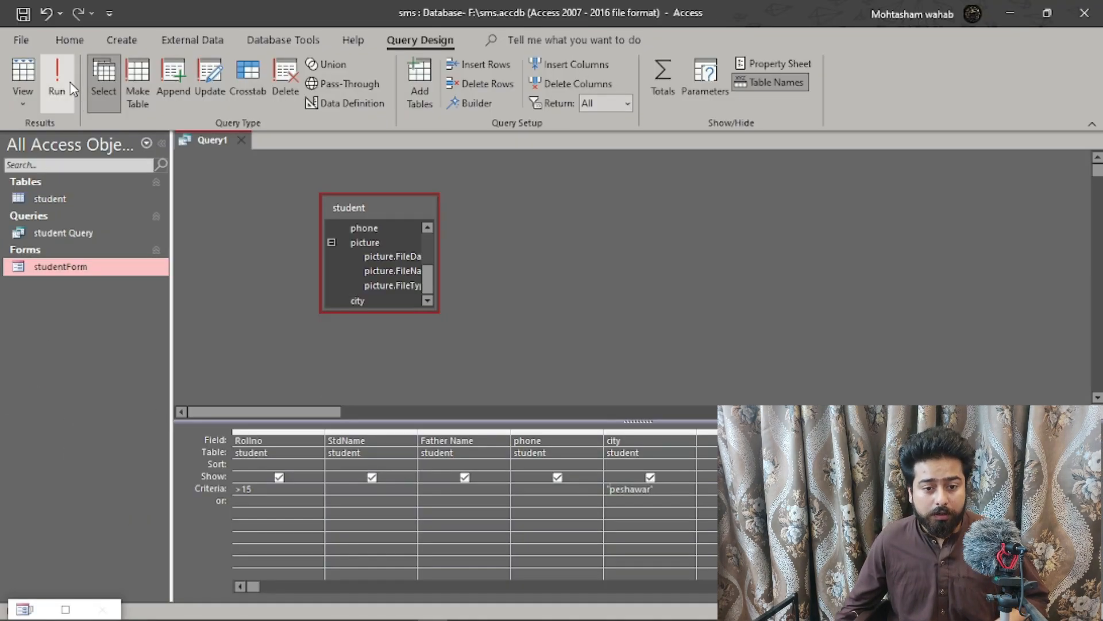
Test the query with both criteria in one row, and again with "peshawar" moved to the city field's or row.
click(69, 83)
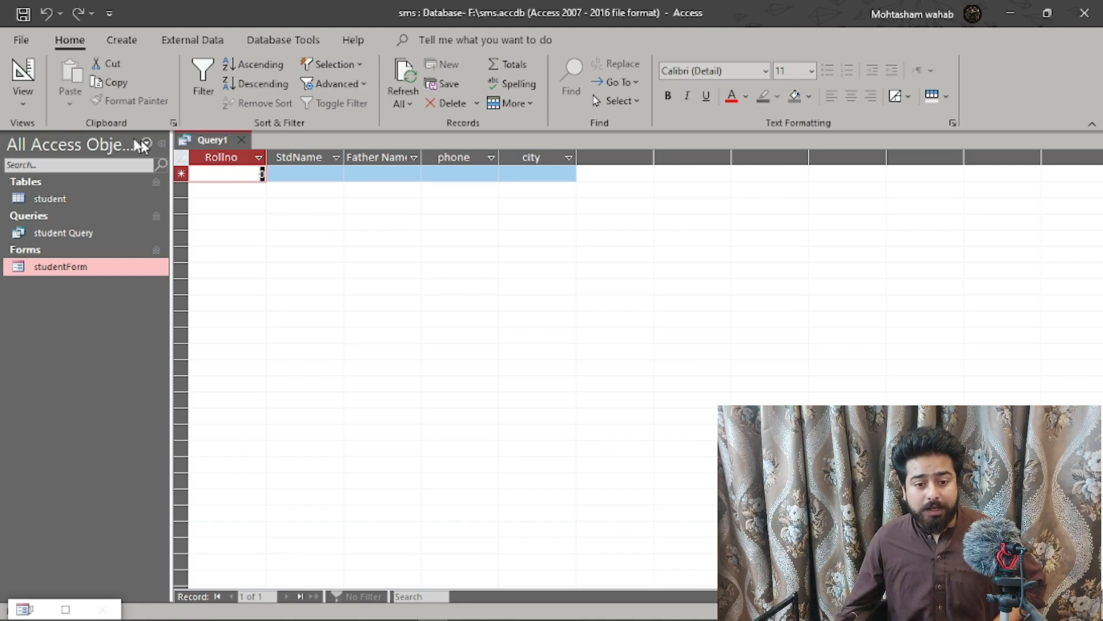
click(23, 97)
click(41, 214)
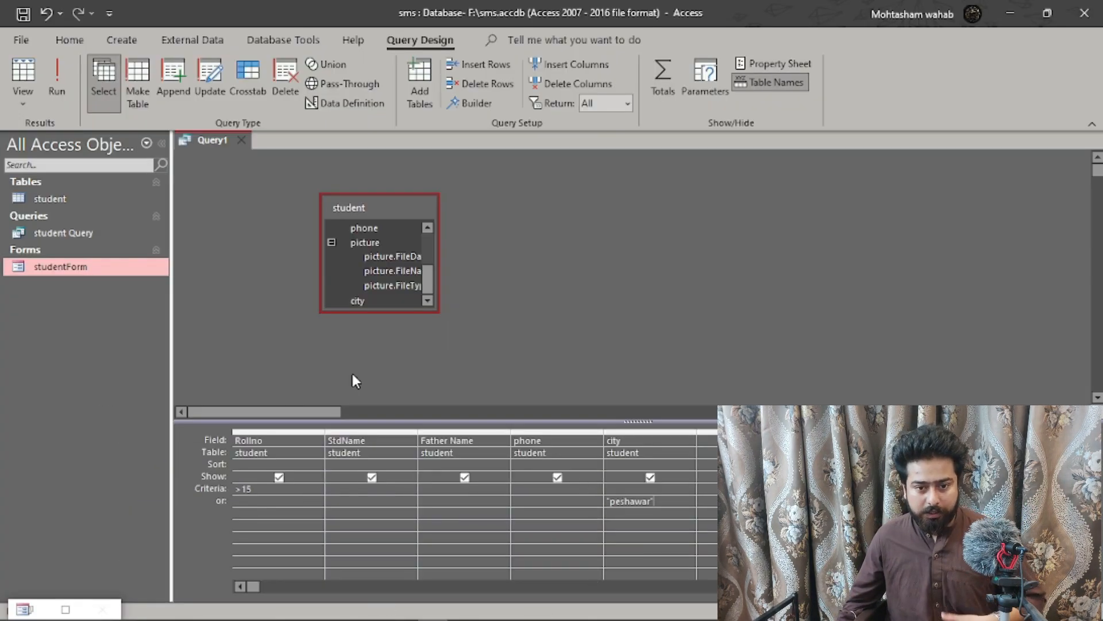
click(57, 86)
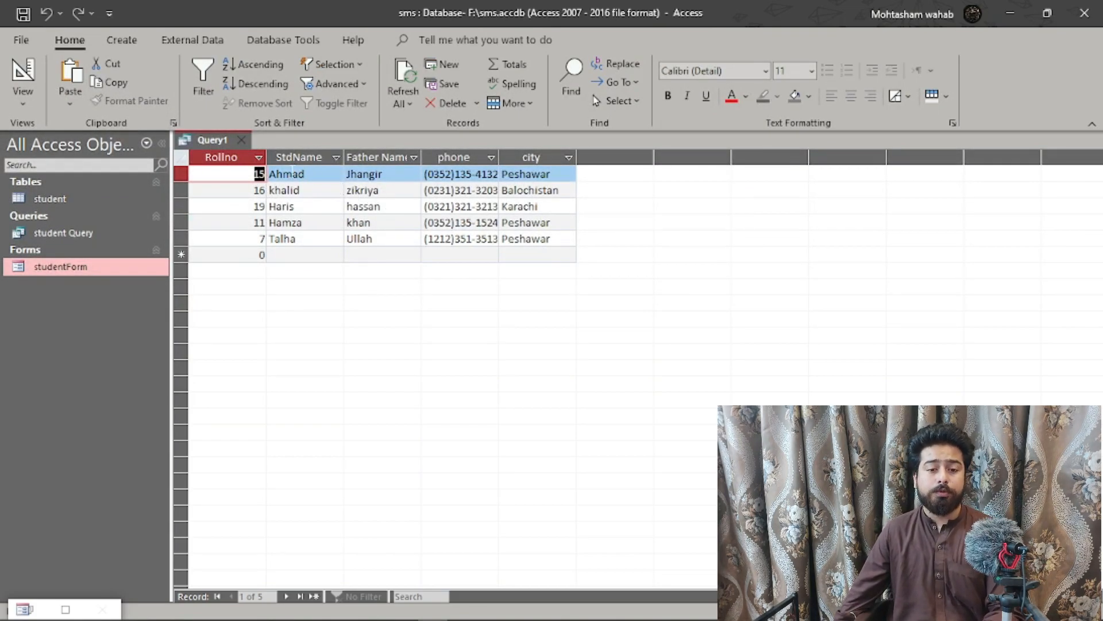
Close Query1 without saving the changes to its design.
click(23, 102)
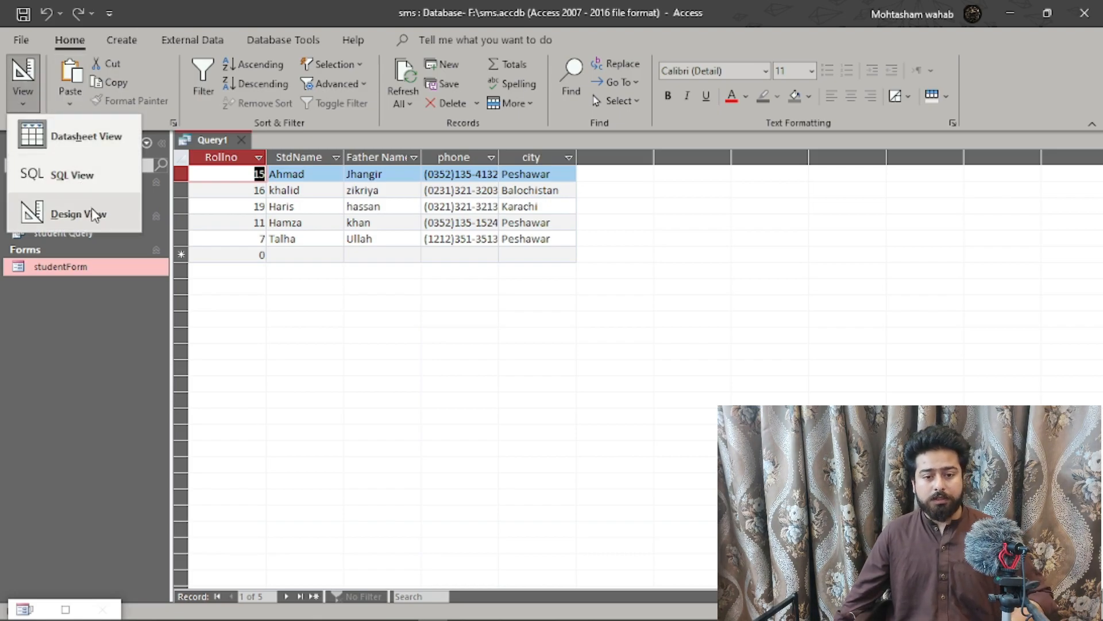
click(243, 140)
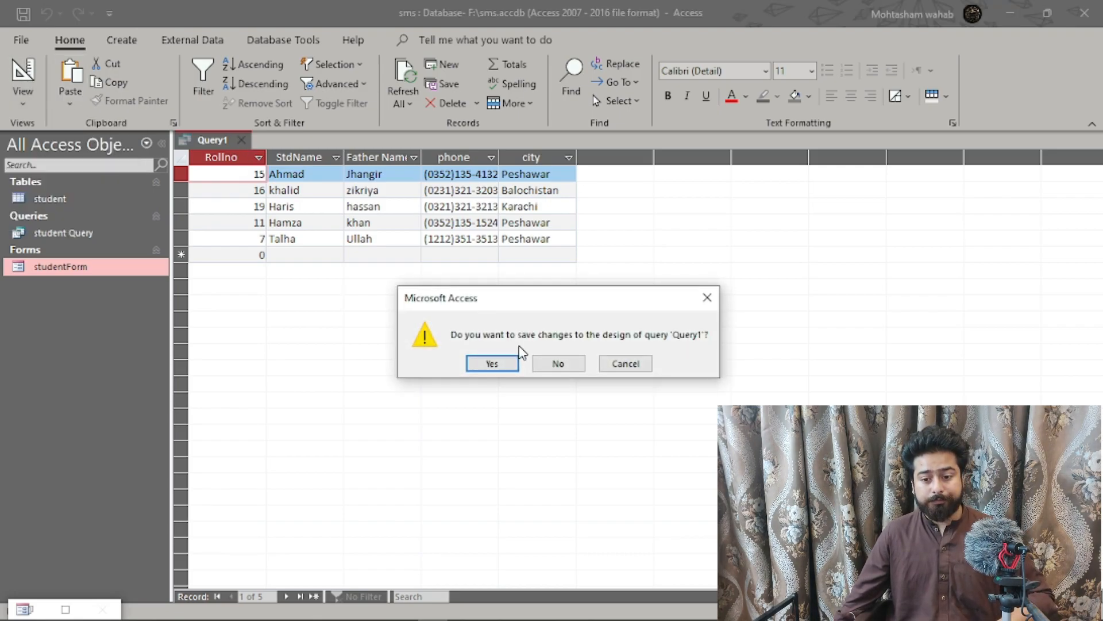
click(552, 362)
Open studentForm in Form View and move its window slightly higher in the workspace.
double_click(64, 270)
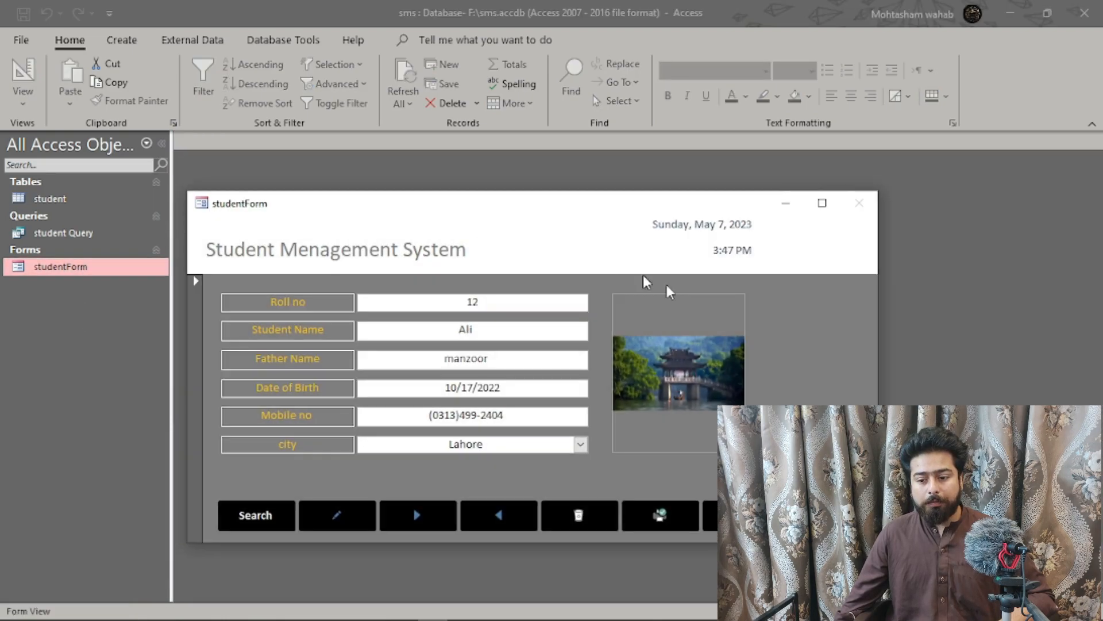
drag(625, 211, 638, 187)
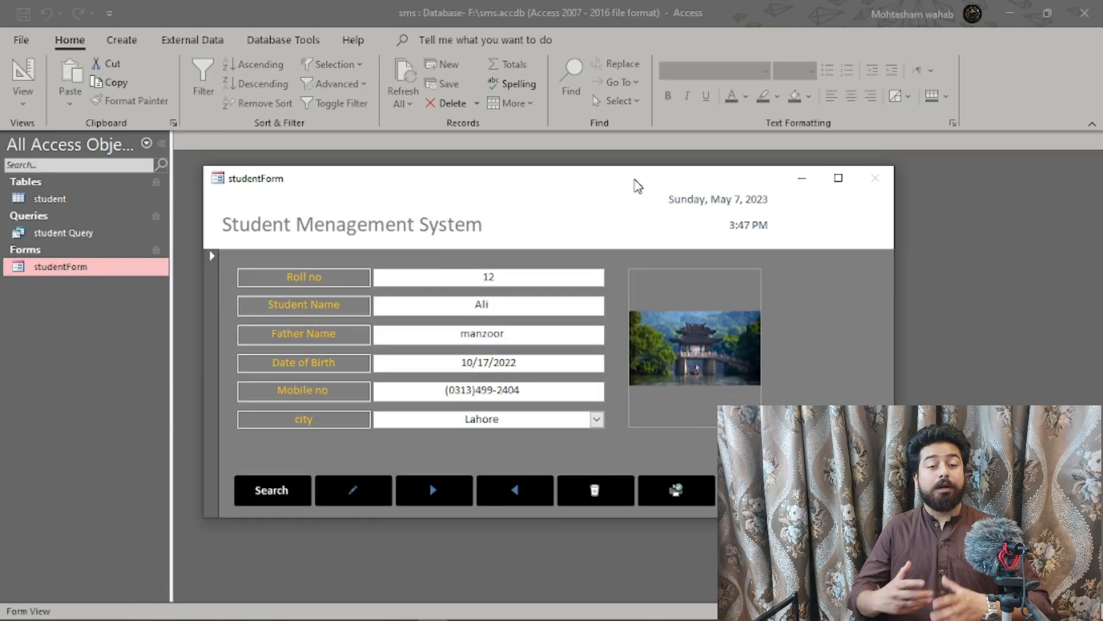